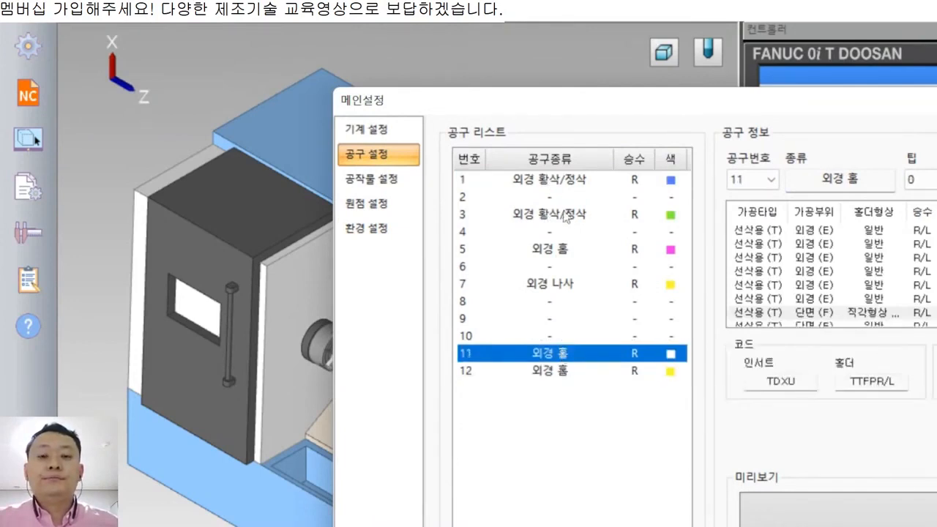
Step: Add an 8 mm internal drill as tool 2, set its overhang length to 60 mm and apply it
{"action": "left_click", "coordinate": [561, 185]}
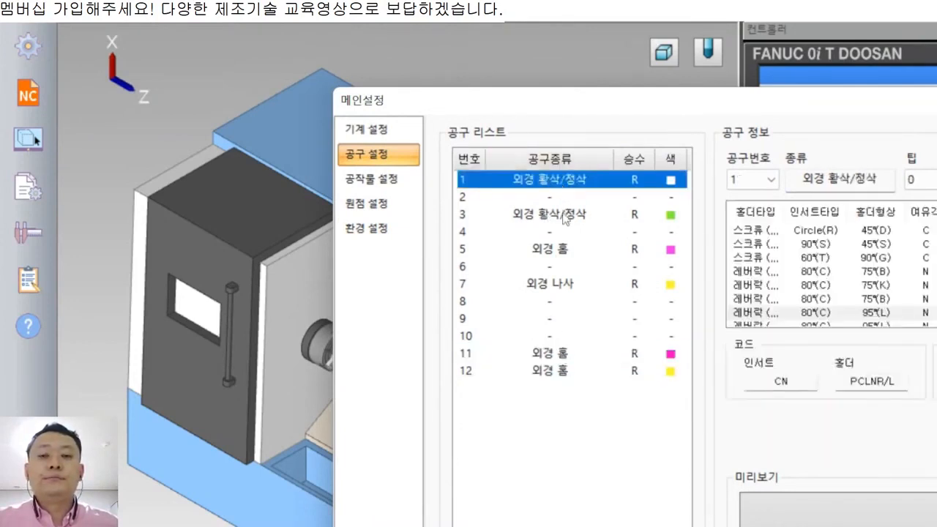
{"action": "left_click", "coordinate": [568, 198]}
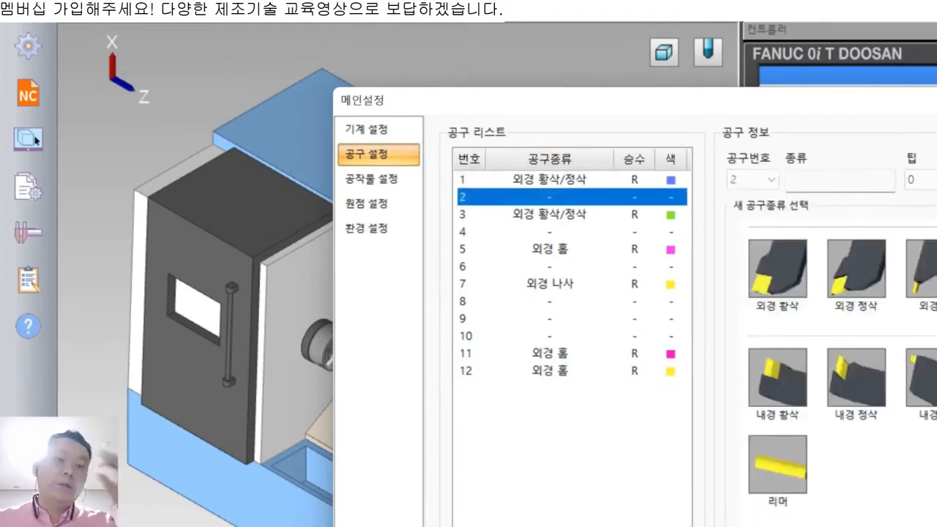
{"action": "left_click", "coordinate": [757, 521]}
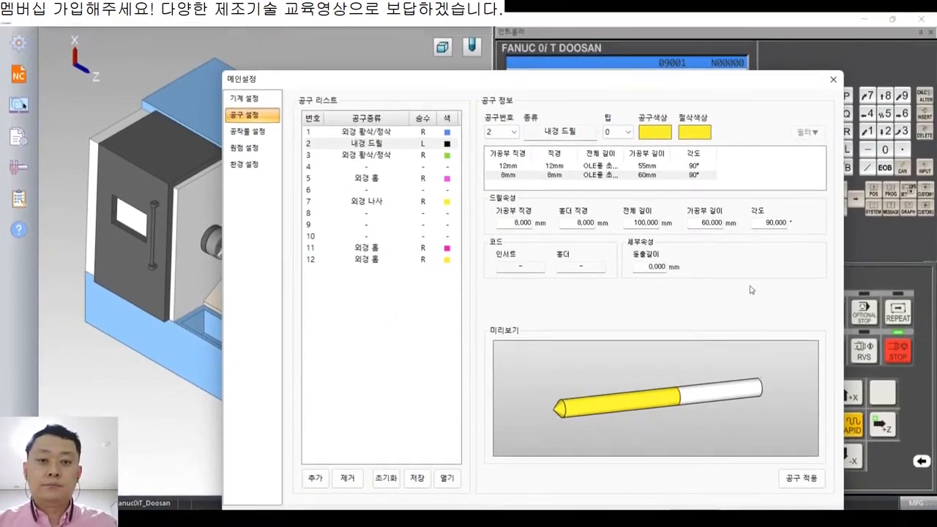
{"action": "left_click_drag", "start_coordinate": [644, 268], "coordinate": [686, 268]}
{"action": "type", "text": "6"}
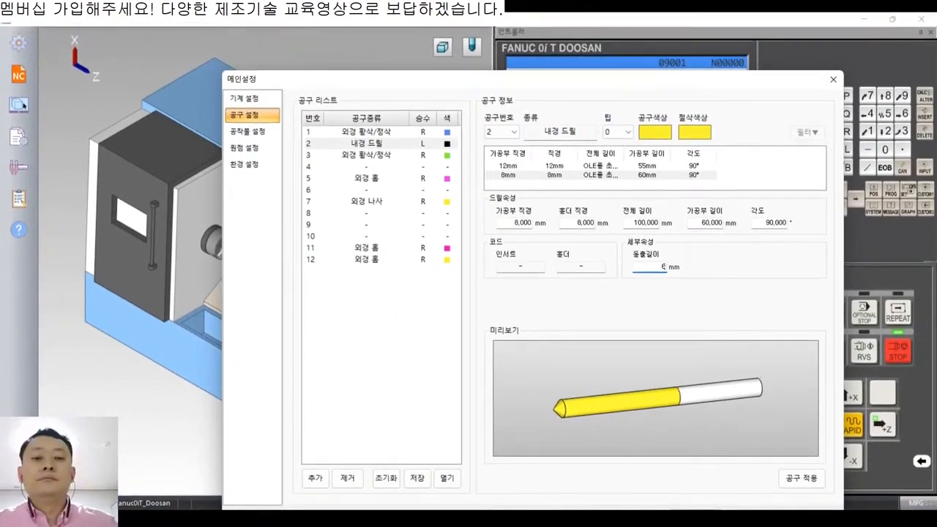
{"action": "type", "text": "0"}
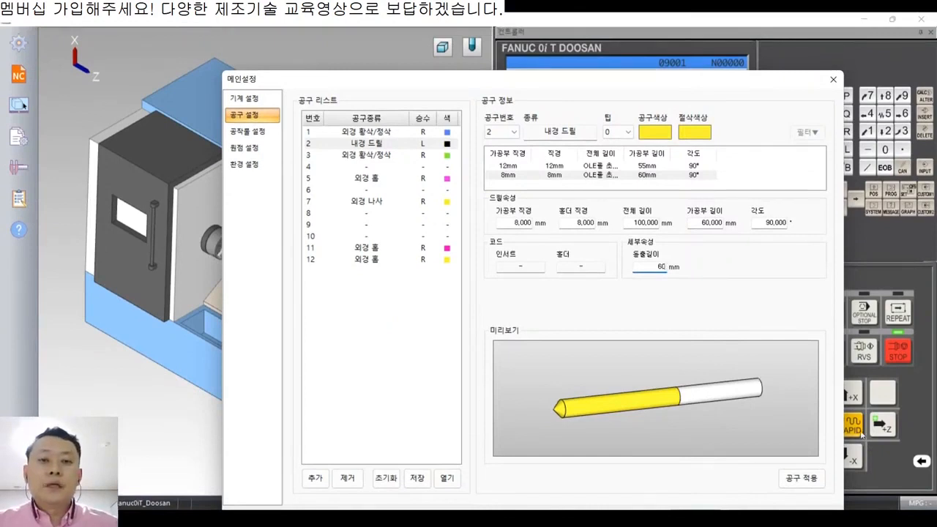
{"action": "left_click", "coordinate": [803, 479]}
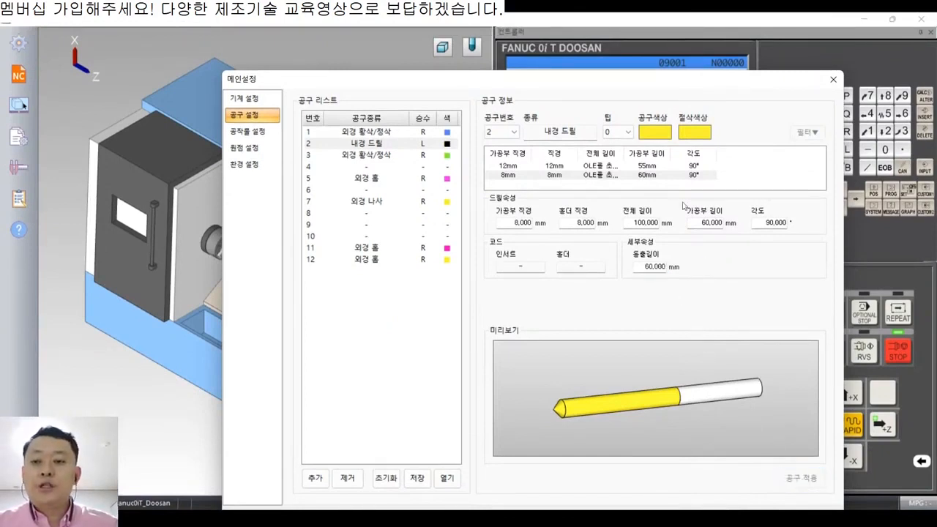
Step: Set the cutting colour of tool 2 to dark purple
{"action": "left_click", "coordinate": [661, 132]}
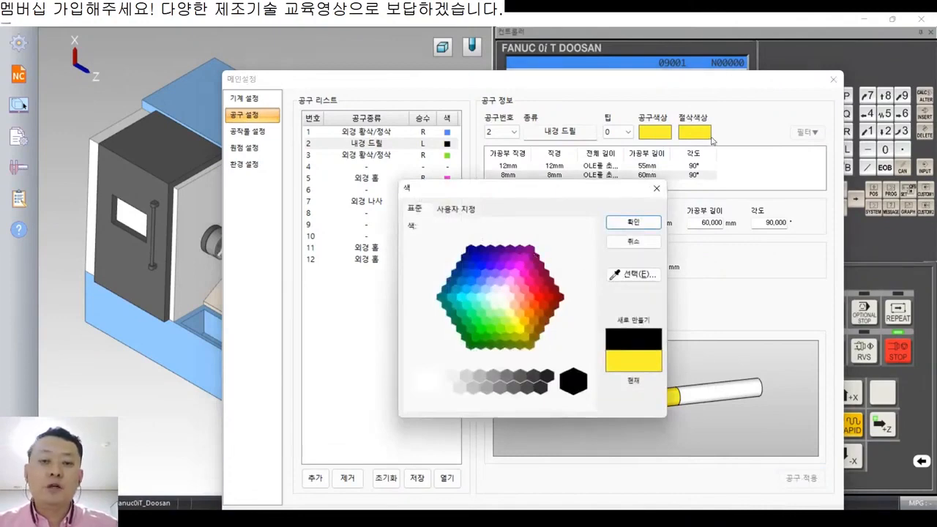
{"action": "left_click", "coordinate": [634, 241]}
{"action": "left_click", "coordinate": [698, 135]}
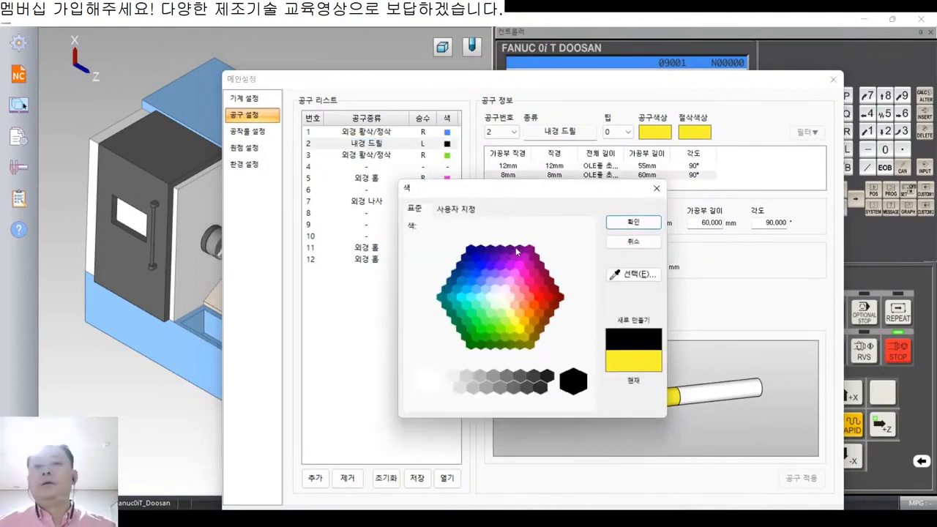
{"action": "left_click", "coordinate": [510, 251]}
{"action": "left_click", "coordinate": [632, 224]}
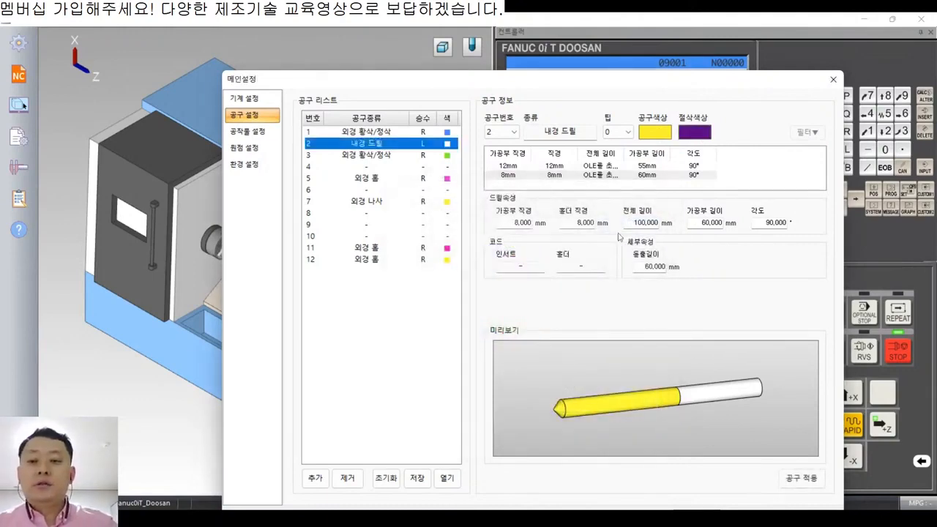
Step: Add a 12 mm internal drill in the empty slot 4 and set its overhang length to 80 mm
{"action": "left_click", "coordinate": [377, 155]}
{"action": "left_click", "coordinate": [376, 134]}
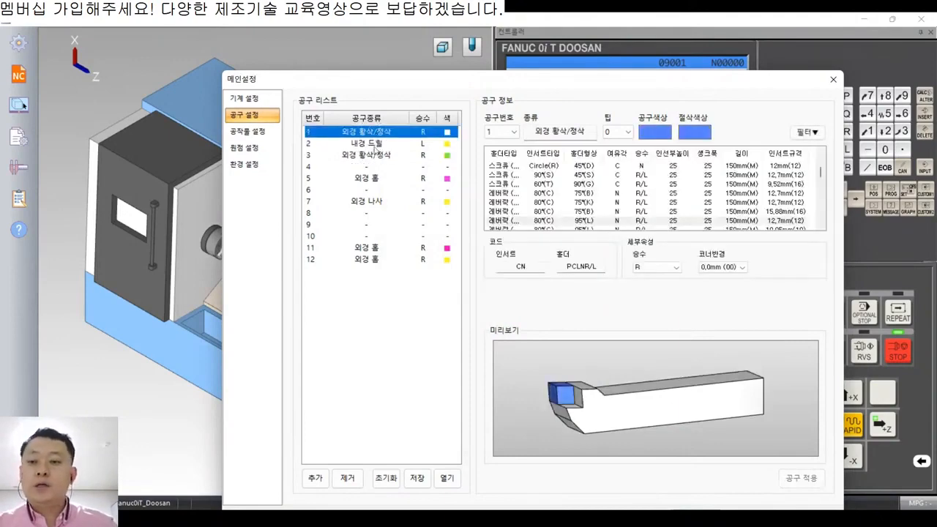
{"action": "left_click", "coordinate": [376, 154]}
{"action": "left_click", "coordinate": [377, 145]}
{"action": "left_click", "coordinate": [378, 156]}
{"action": "left_click", "coordinate": [377, 167]}
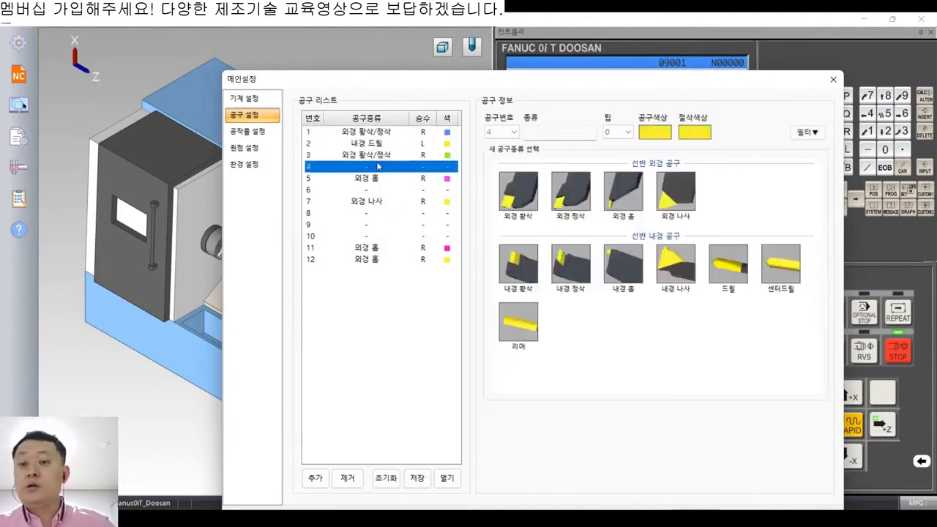
{"action": "left_click", "coordinate": [733, 273]}
{"action": "left_click", "coordinate": [649, 267]}
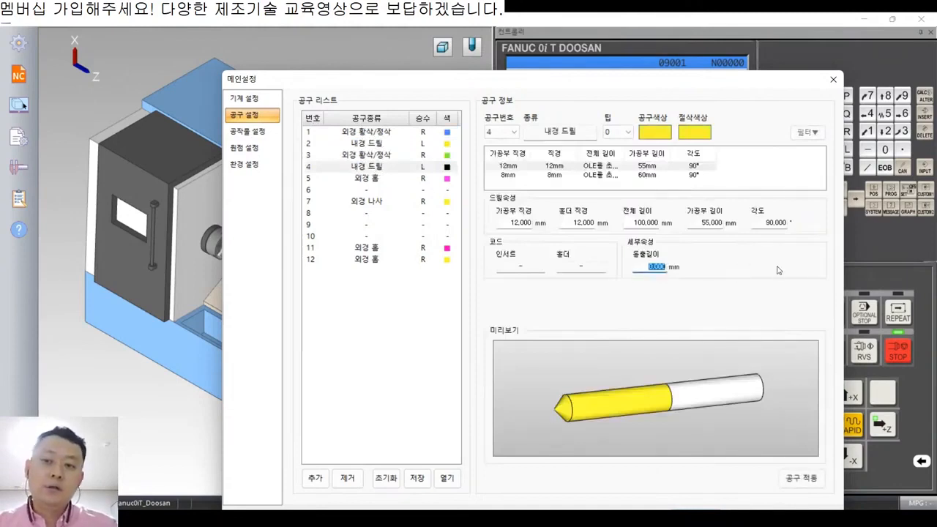
{"action": "type", "text": "80"}
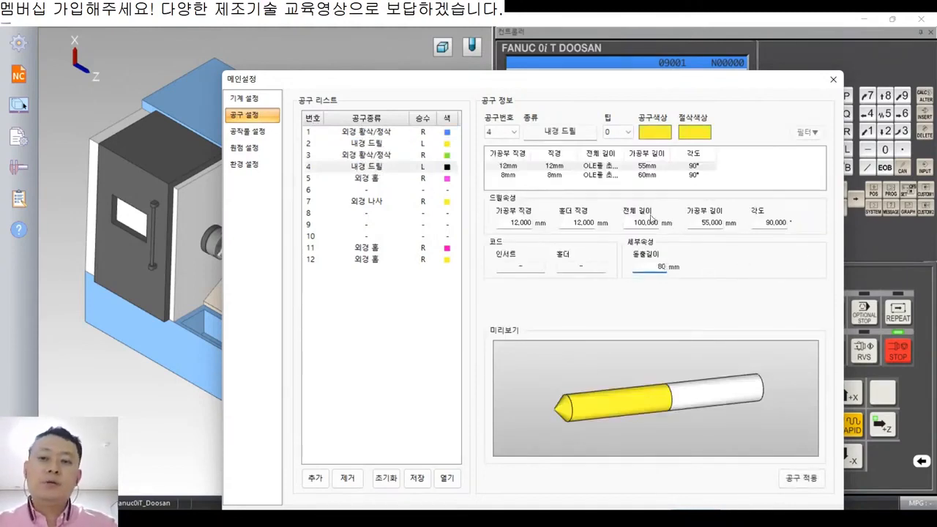
Step: Set both the holder diameter and the cutting diameter of the tool 4 drill to 20 mm and apply
{"action": "left_click", "coordinate": [574, 222]}
{"action": "left_click_drag", "start_coordinate": [587, 225], "coordinate": [735, 232]}
{"action": "type", "text": "20"}
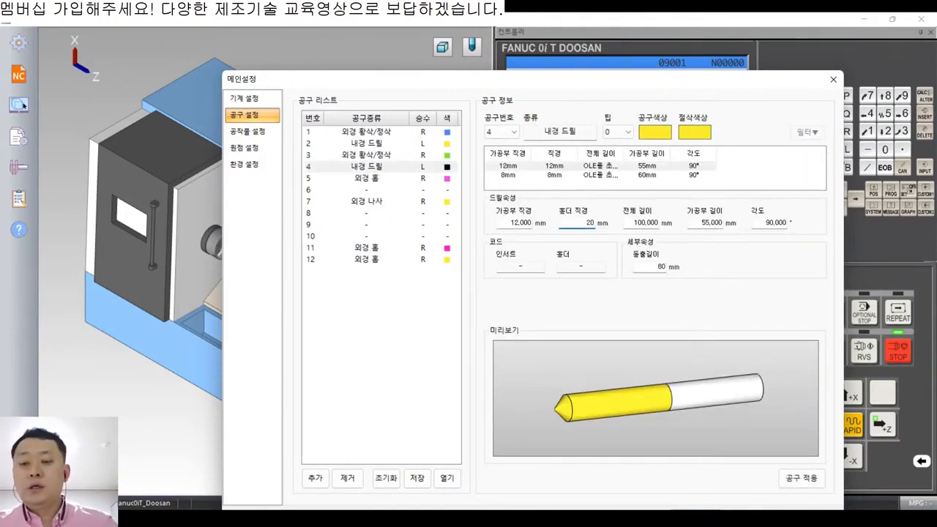
{"action": "double_click", "coordinate": [515, 225]}
{"action": "type", "text": "20"}
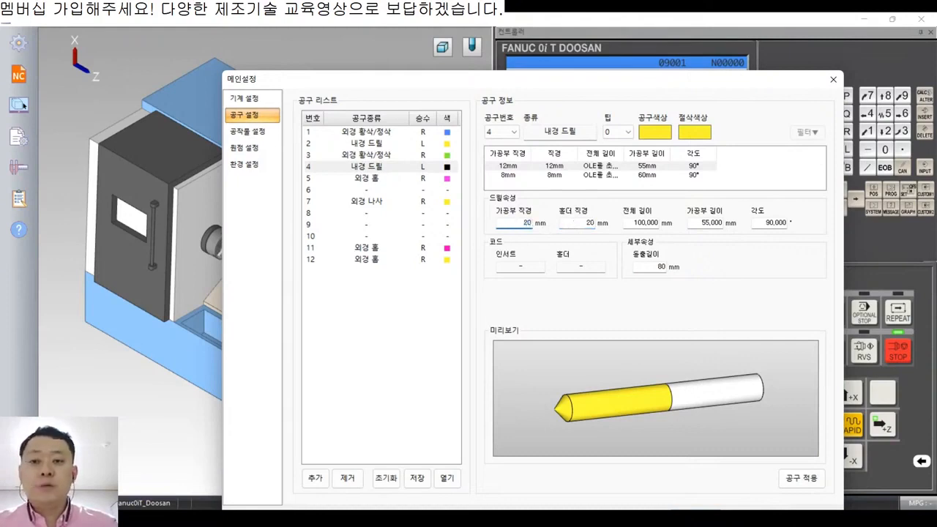
{"action": "left_click", "coordinate": [801, 478]}
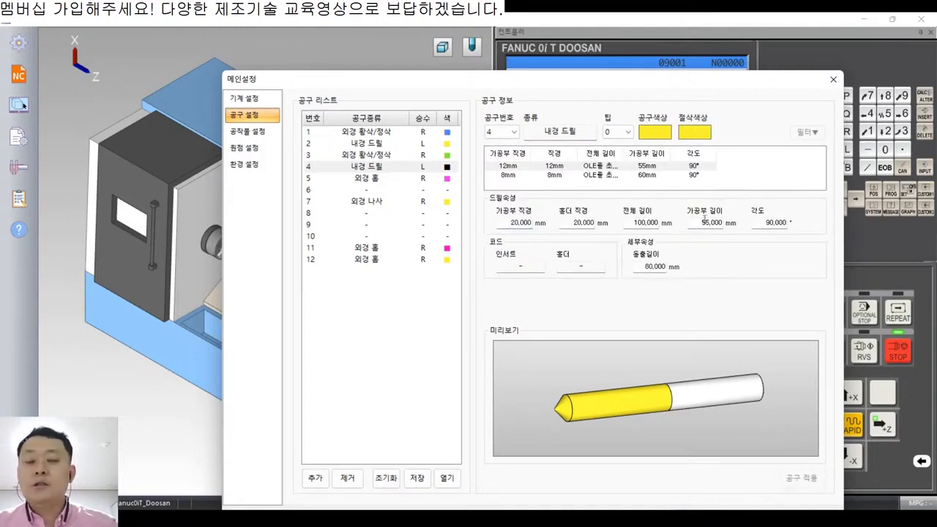
Step: Set the tool 4 drill's overall length to 120 mm, cutting length to 80 mm and overhang length to 100 mm, and apply
{"action": "double_click", "coordinate": [632, 223]}
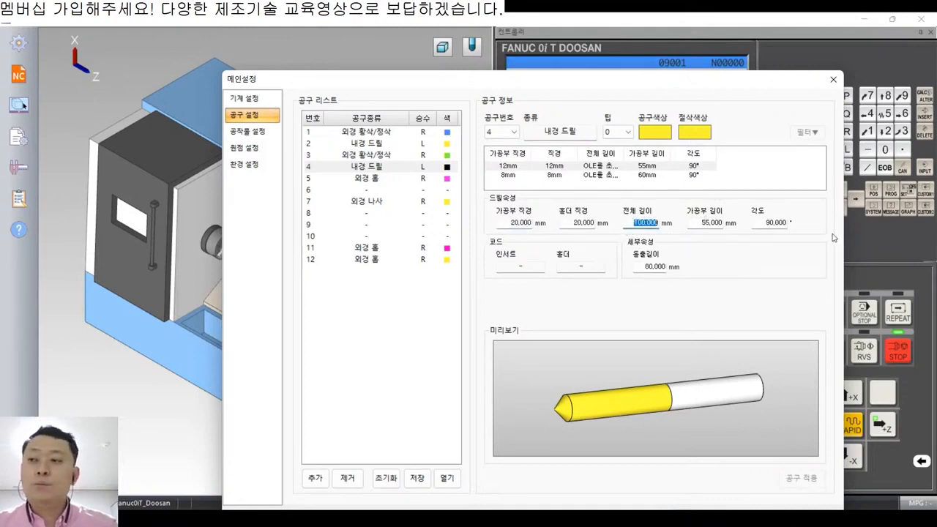
{"action": "type", "text": "120"}
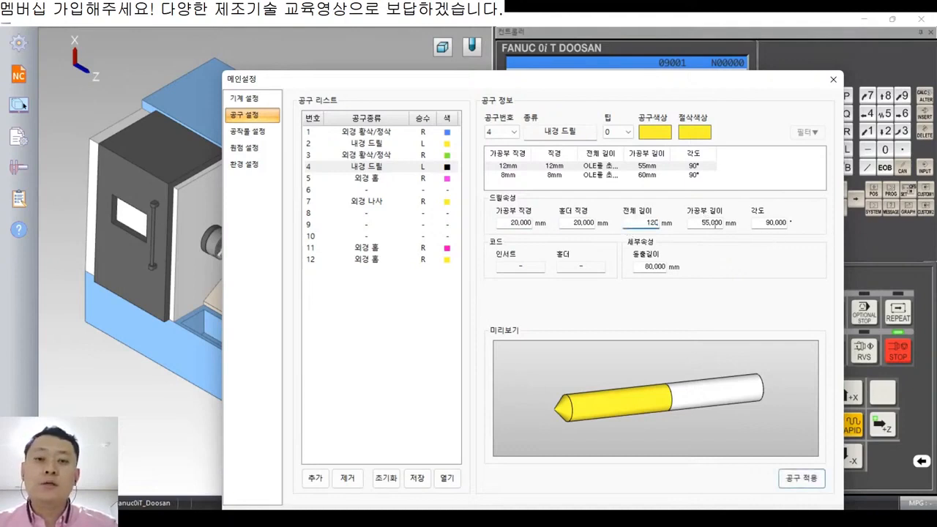
{"action": "double_click", "coordinate": [708, 222]}
{"action": "type", "text": "80"}
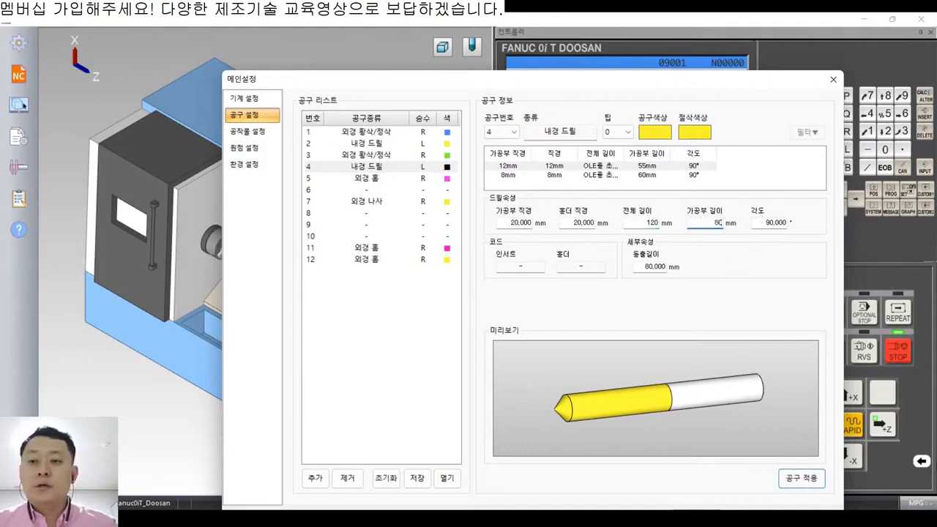
{"action": "left_click", "coordinate": [801, 478]}
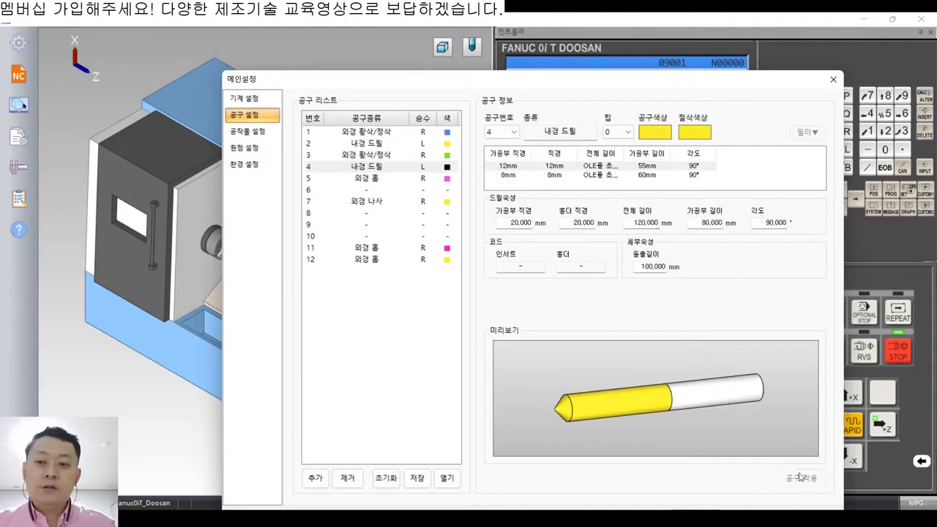
Step: Set the tool 4 drill's angle to 120° and apply the change
{"action": "double_click", "coordinate": [776, 222]}
{"action": "type", "text": "12"}
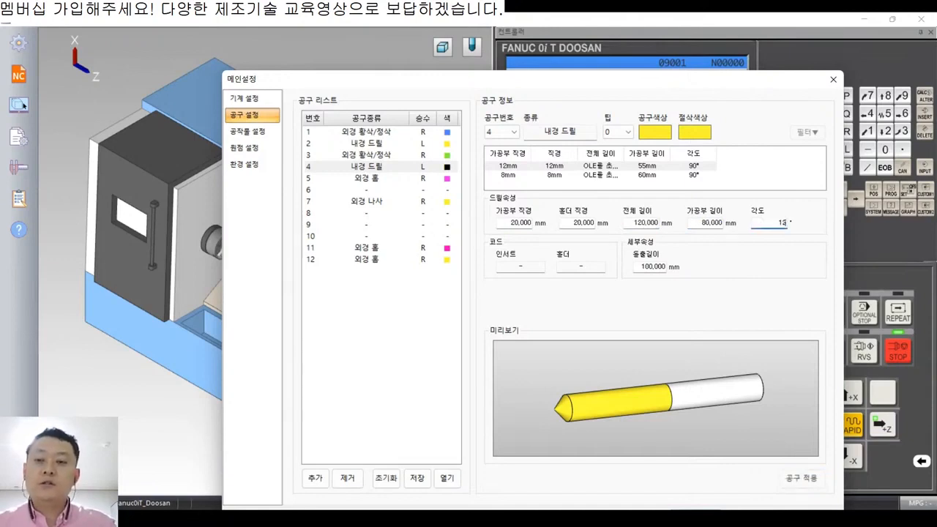
{"action": "type", "text": "0"}
{"action": "left_click", "coordinate": [801, 479]}
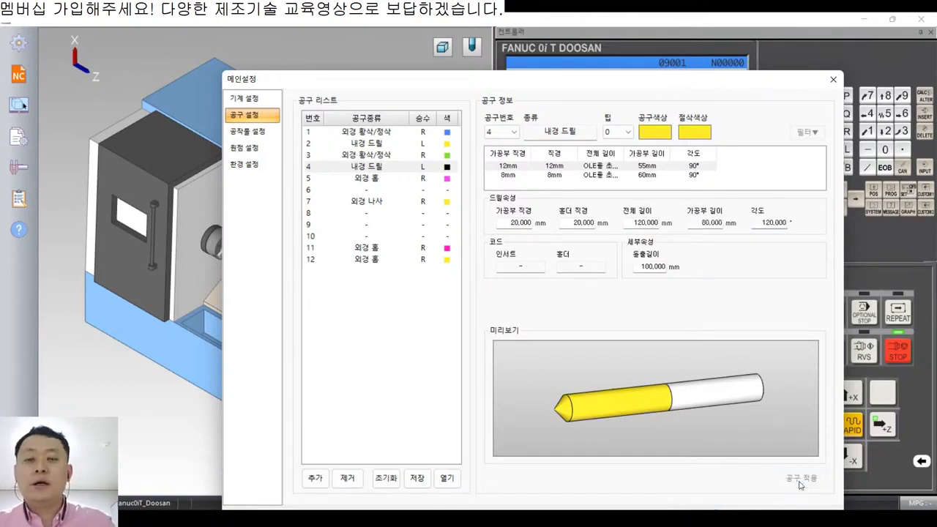
Step: Set the cutting colour of tool 4 to dark red
{"action": "left_click", "coordinate": [694, 134]}
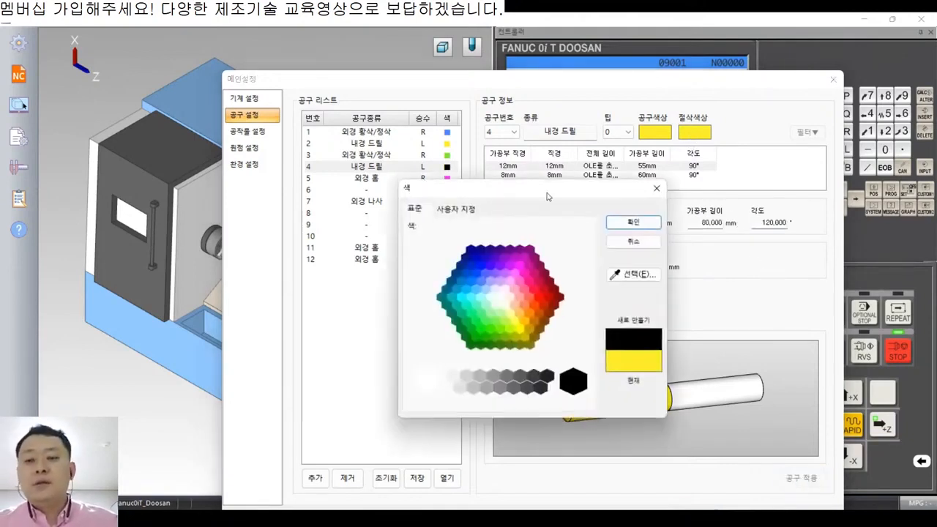
{"action": "left_click", "coordinate": [545, 273]}
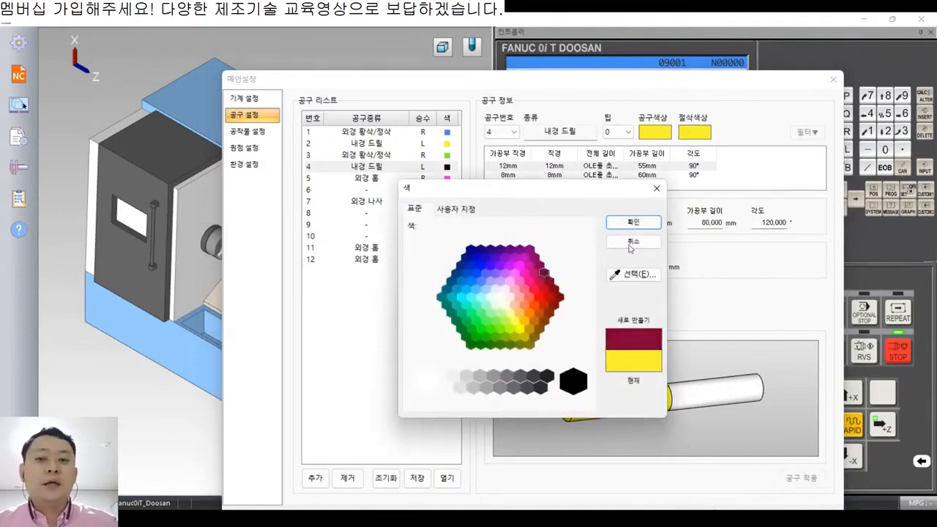
{"action": "left_click", "coordinate": [633, 221]}
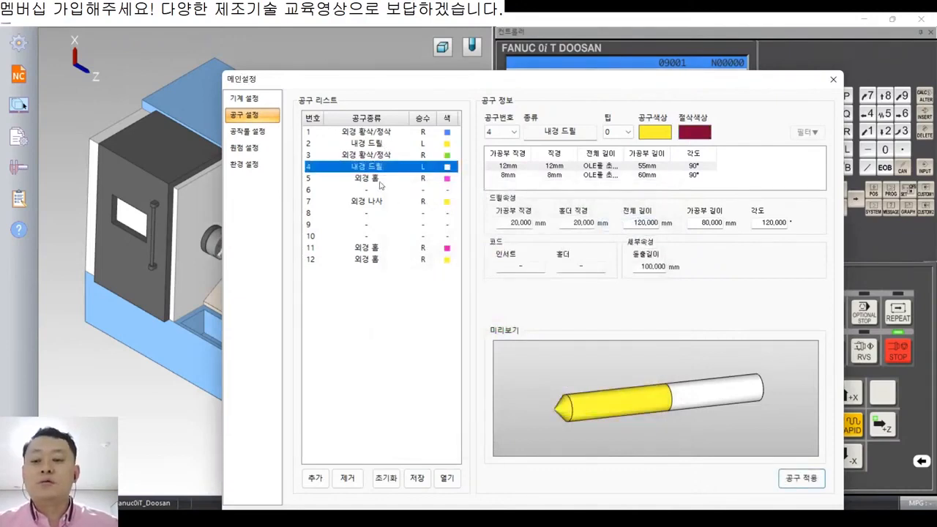
Step: Add an internal roughing tool in the empty slot 6, using the 12 mm shank, 150 mm long E12M-SCLPR/L holder
{"action": "left_click", "coordinate": [380, 180]}
{"action": "left_click", "coordinate": [381, 191]}
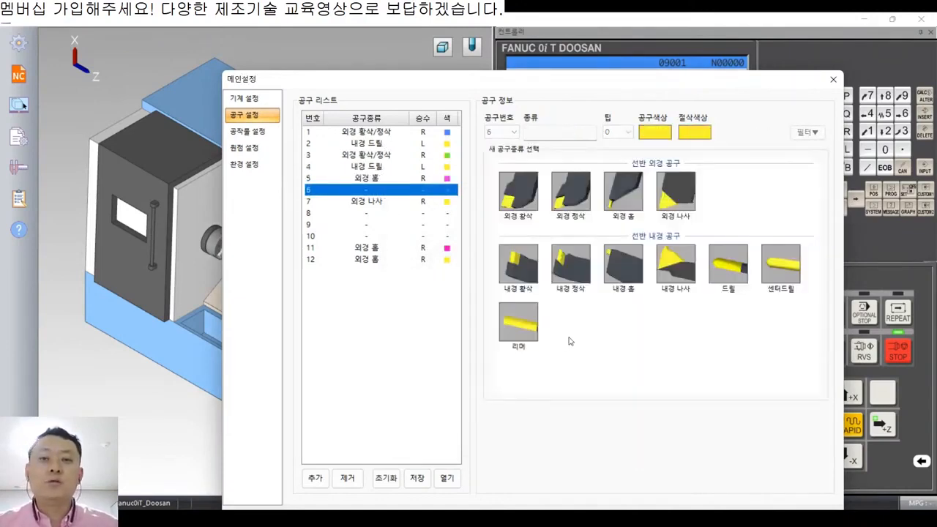
{"action": "left_click", "coordinate": [519, 265]}
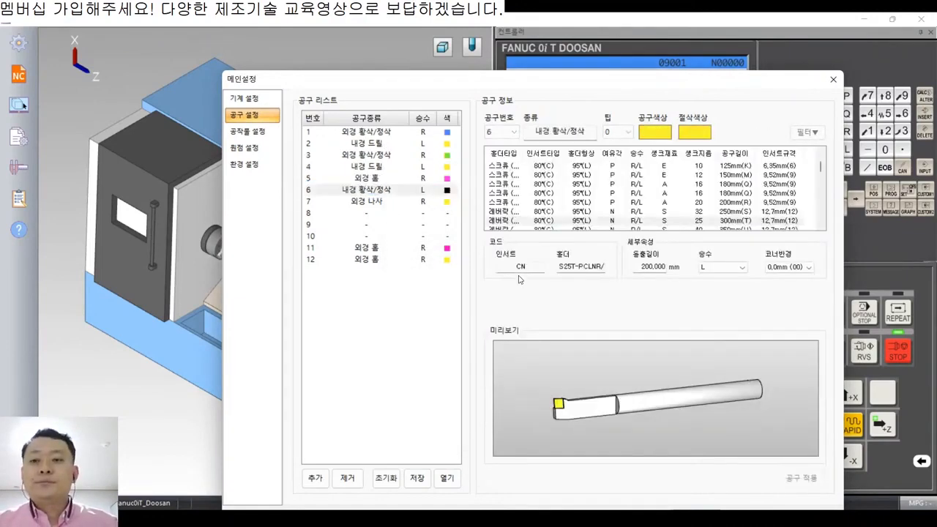
{"action": "left_click", "coordinate": [657, 178]}
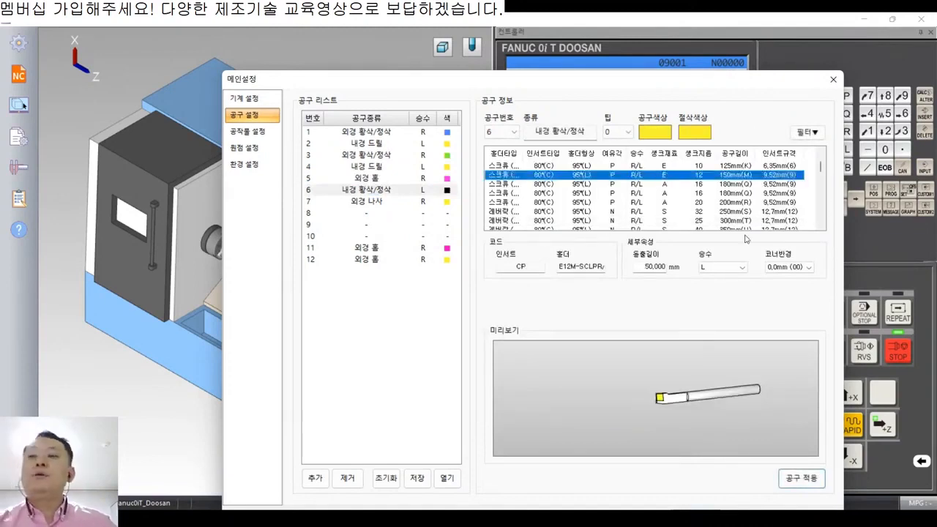
Step: Set tool 6's overhang length to 80 mm and its corner radius to 0.4 mm (04)
{"action": "left_click", "coordinate": [643, 268]}
{"action": "left_click_drag", "start_coordinate": [643, 268], "coordinate": [725, 266]}
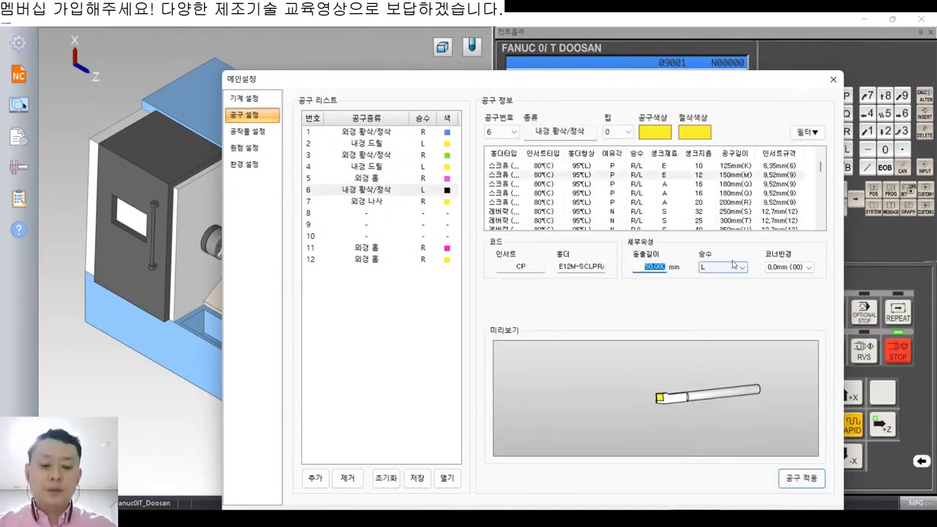
{"action": "type", "text": "6"}
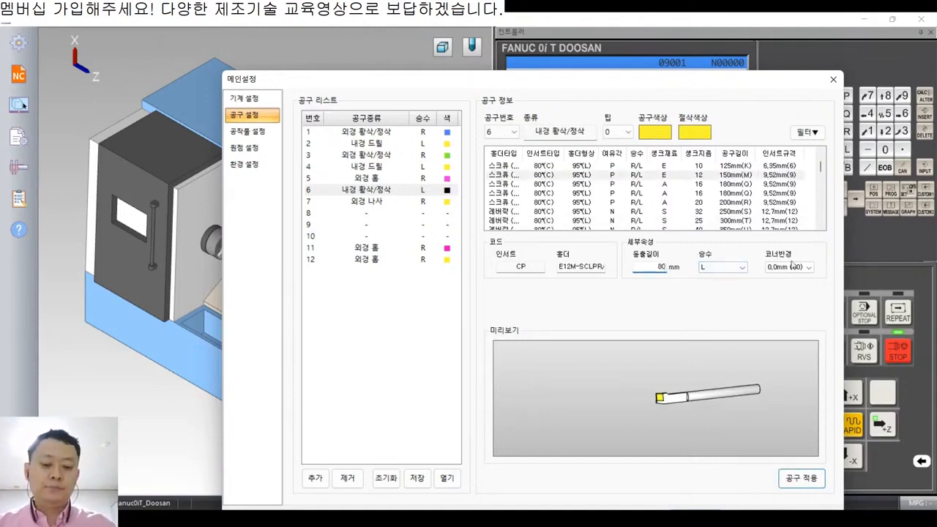
{"action": "left_click", "coordinate": [783, 268]}
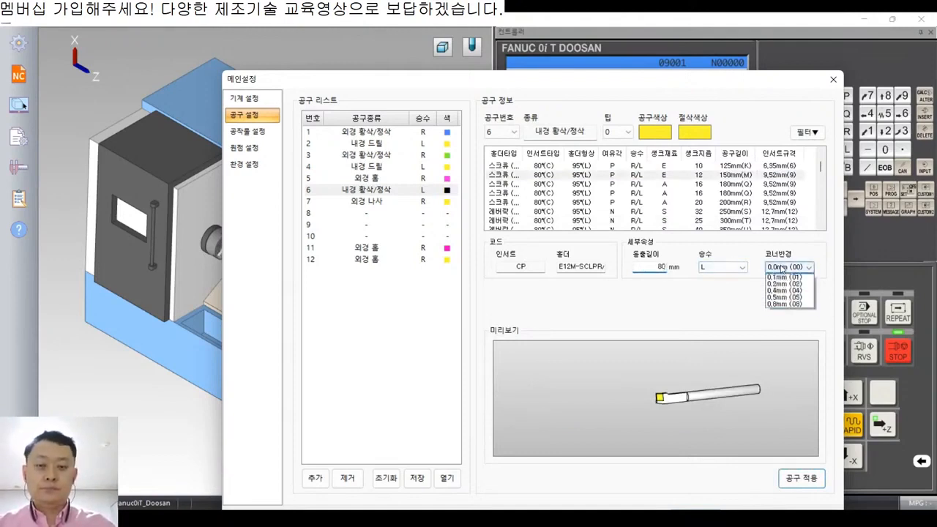
{"action": "left_click", "coordinate": [783, 297]}
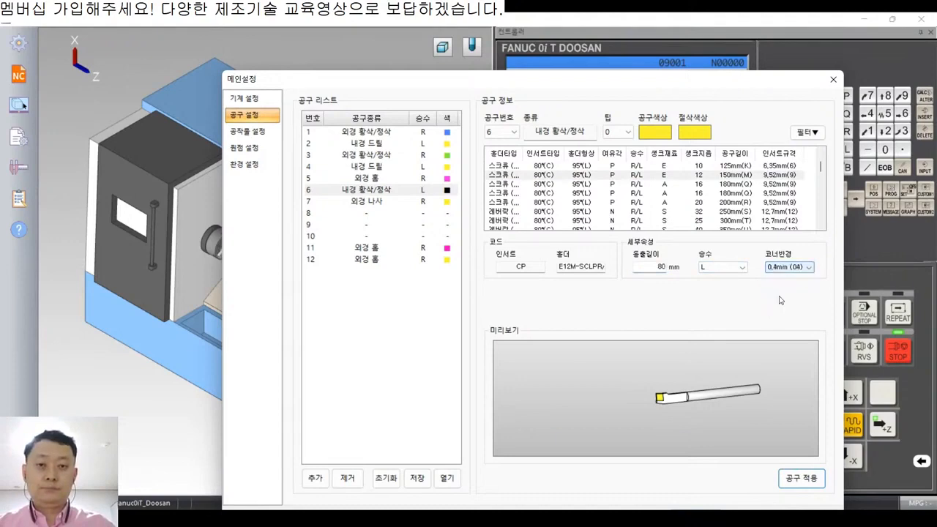
Step: Set the cutting colour of tool 6 to blue and apply the tool settings
{"action": "left_click", "coordinate": [688, 133]}
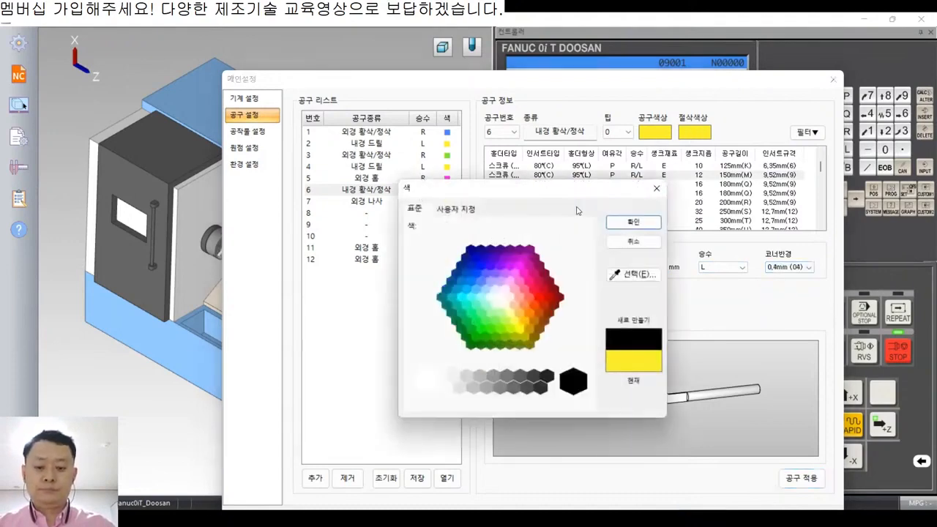
{"action": "left_click", "coordinate": [471, 266]}
{"action": "left_click", "coordinate": [612, 221]}
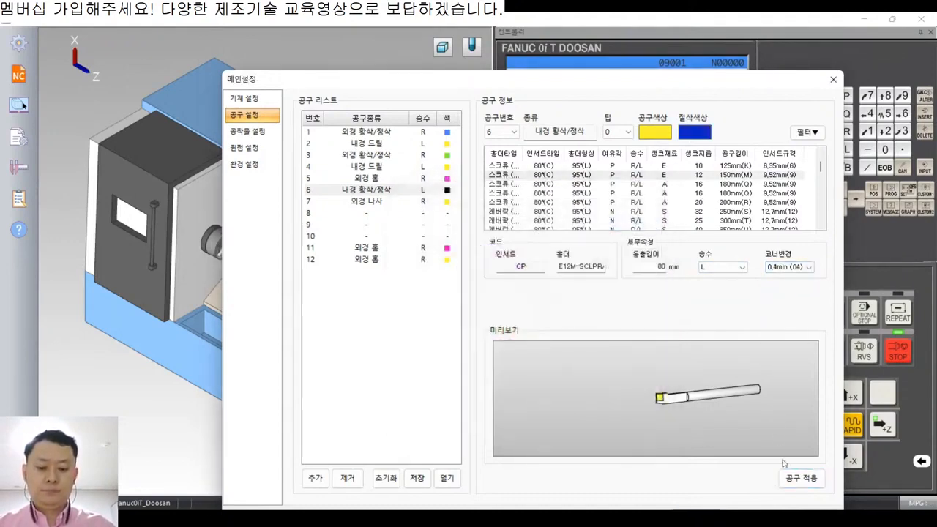
{"action": "left_click", "coordinate": [794, 479]}
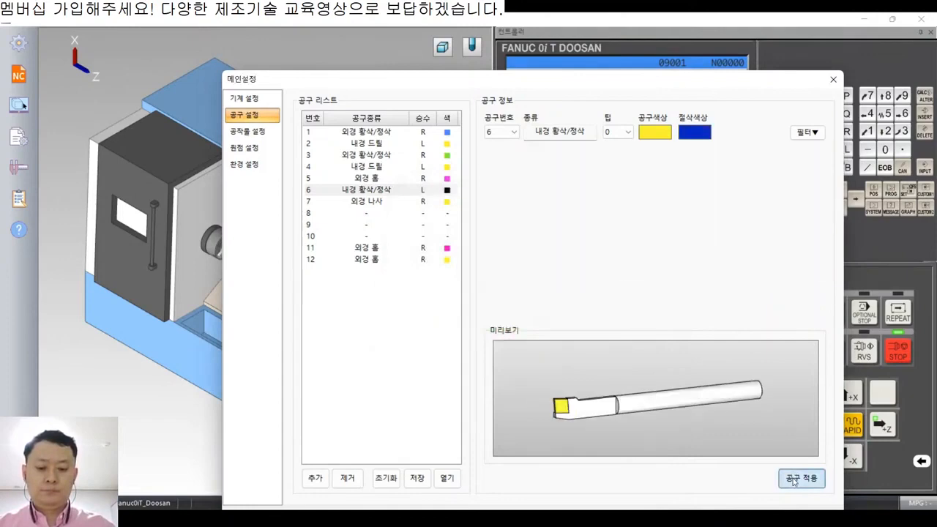
Step: Add an internal finishing tool in the empty slot 8, using the 12 mm shank, 150 mm long S12M-SCLCR/L holder with the 6.35 mm insert
{"action": "left_click", "coordinate": [369, 213]}
{"action": "left_click", "coordinate": [571, 267]}
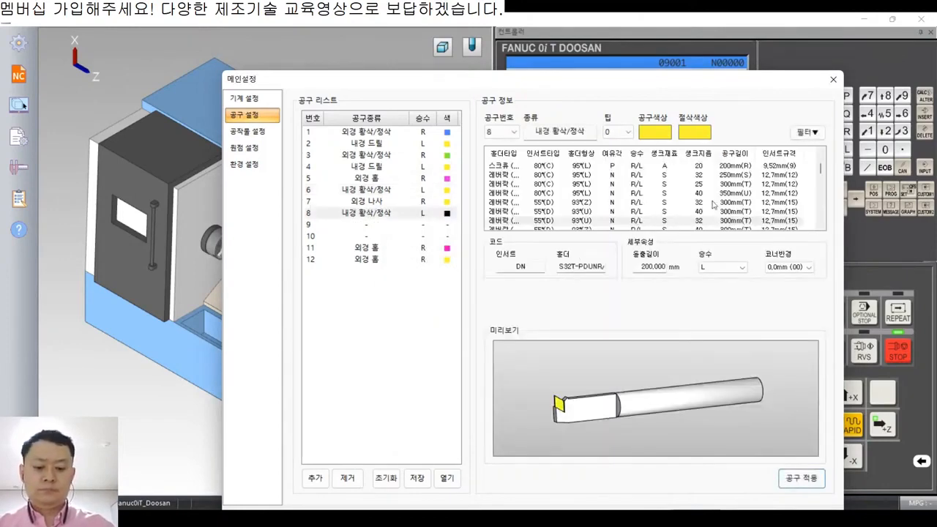
{"action": "scroll", "coordinate": [714, 211], "scroll_direction": "down", "scroll_amount": 2}
{"action": "scroll", "coordinate": [714, 211], "scroll_direction": "down", "scroll_amount": 2}
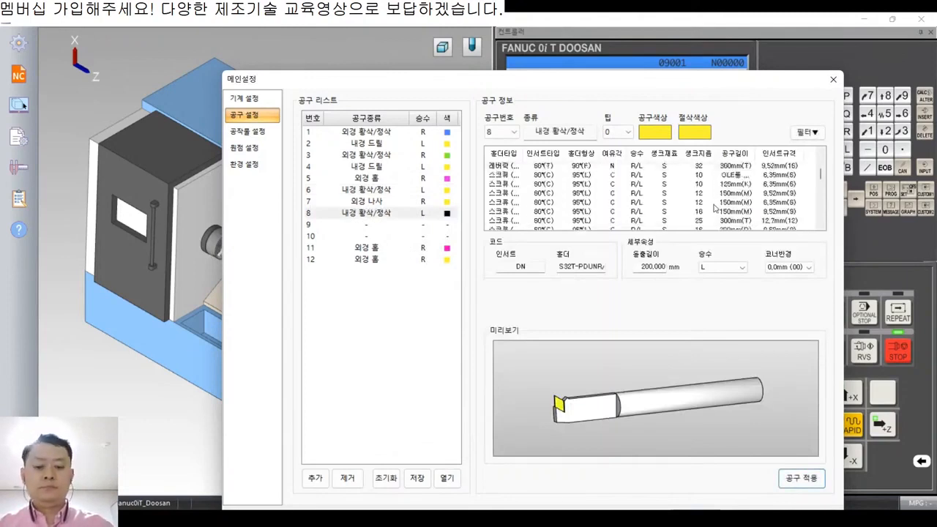
{"action": "left_click", "coordinate": [714, 205]}
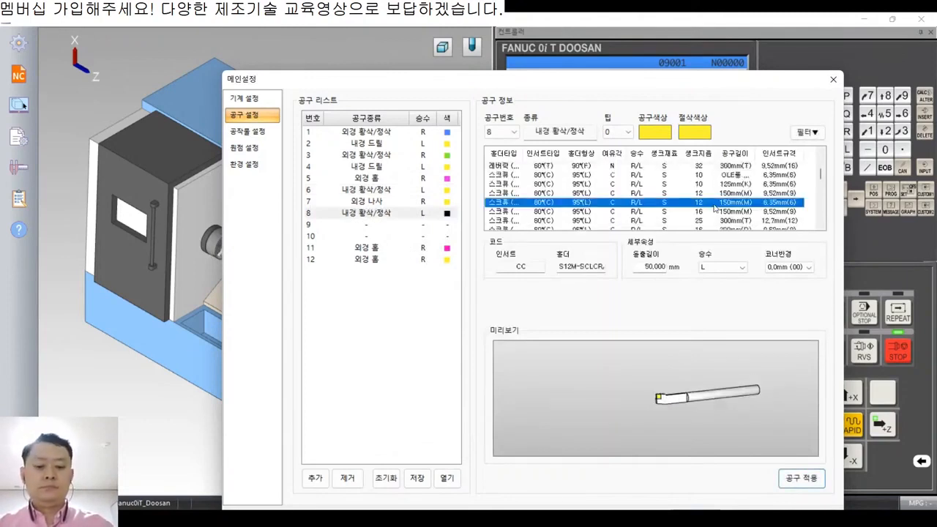
Step: Set the cutting colour of tool 8 to light mint green
{"action": "left_click", "coordinate": [701, 134]}
{"action": "left_click", "coordinate": [486, 304]}
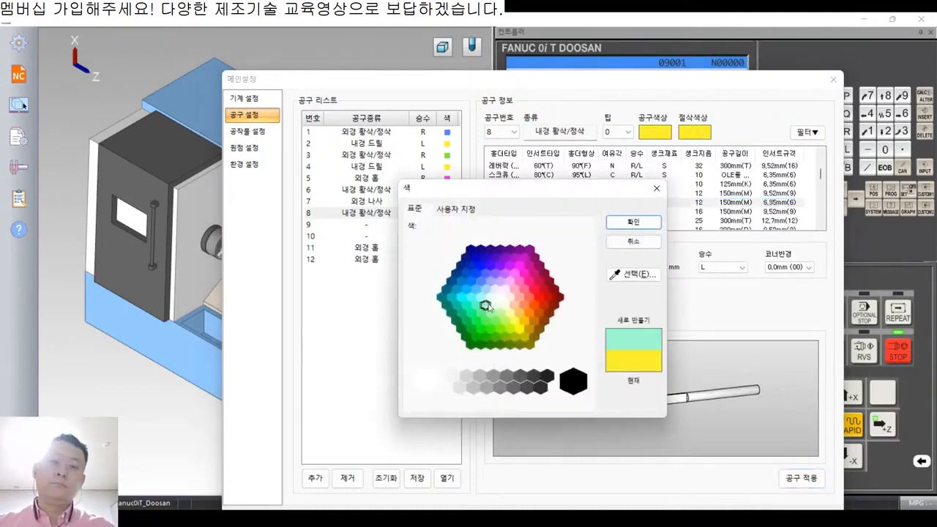
{"action": "left_click", "coordinate": [627, 222]}
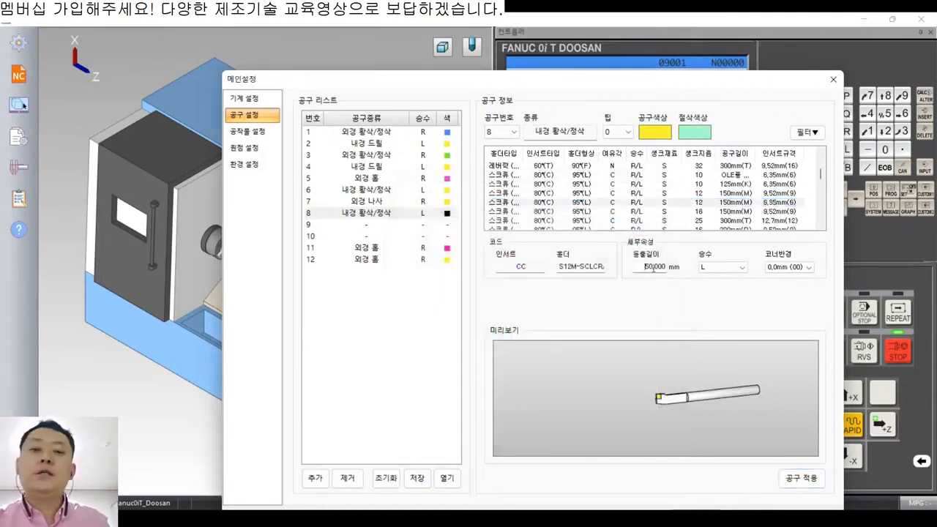
Step: Set tool 8's overhang length to 80 mm and its corner radius to 0.4 mm (04), and apply the tool settings
{"action": "double_click", "coordinate": [649, 266]}
{"action": "type", "text": "80"}
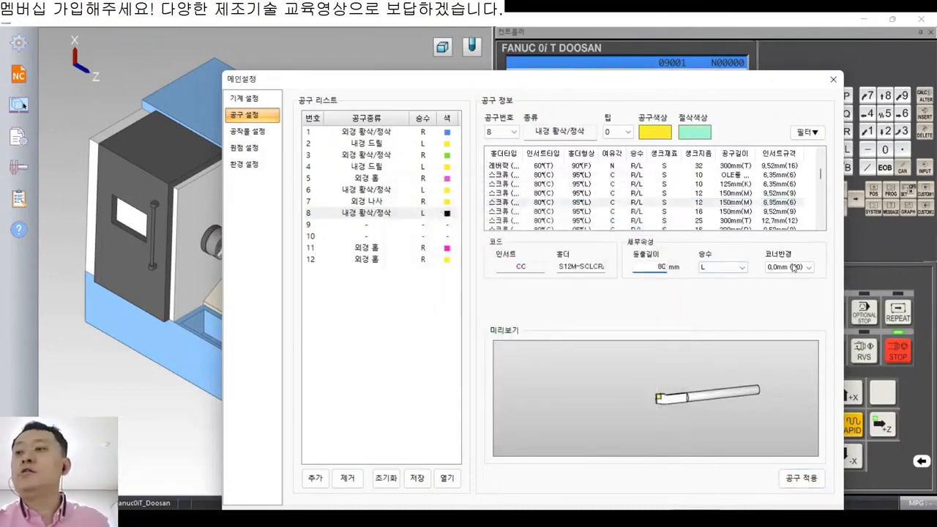
{"action": "left_click", "coordinate": [791, 268]}
{"action": "left_click", "coordinate": [788, 297]}
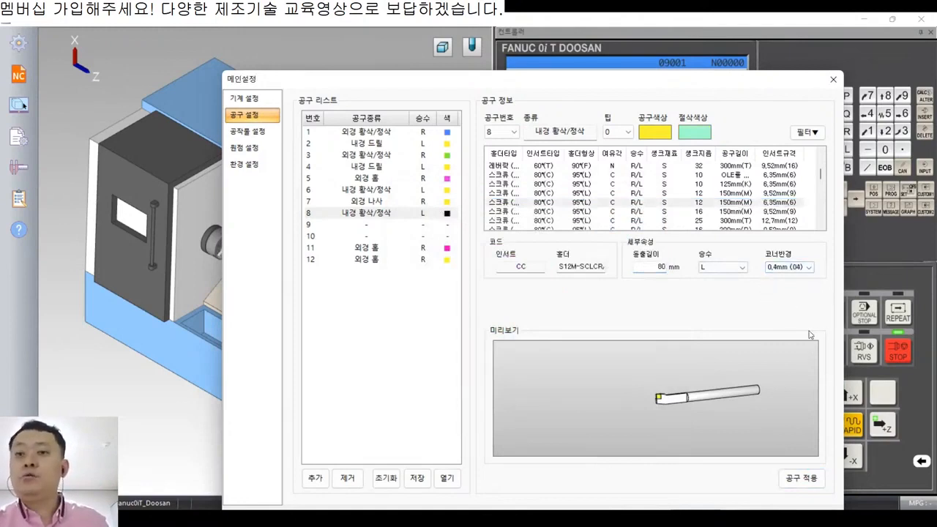
{"action": "left_click", "coordinate": [802, 479]}
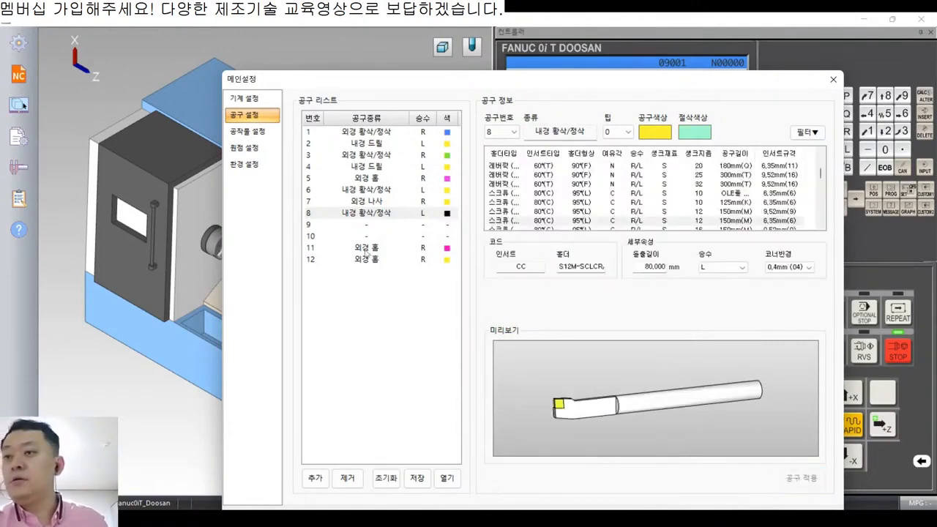
Step: Add an external grooving tool in the empty slot 10, using the right-angle face grooving holder TTFPR/L with a 4.0 mm insert width
{"action": "left_click", "coordinate": [374, 228]}
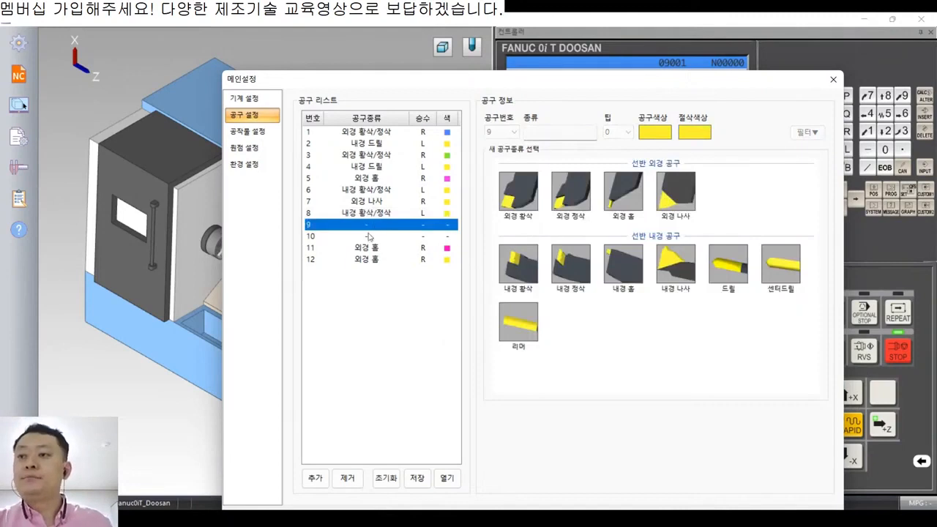
{"action": "left_click", "coordinate": [369, 235]}
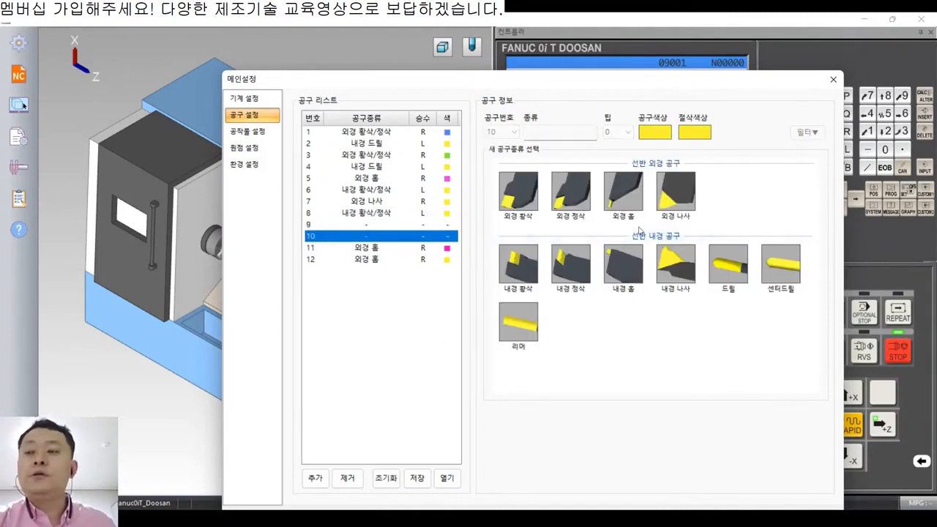
{"action": "left_click", "coordinate": [633, 200]}
{"action": "scroll", "coordinate": [623, 194], "scroll_direction": "down", "scroll_amount": 5}
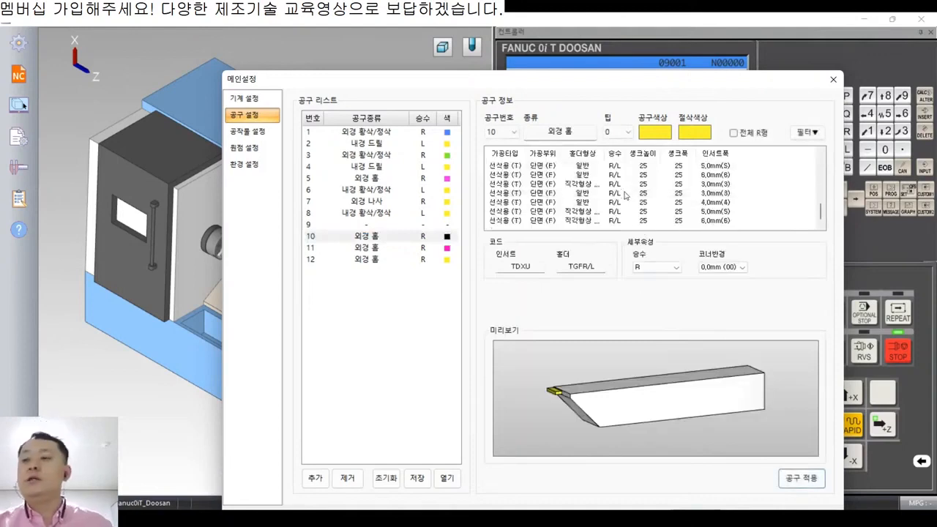
{"action": "left_click", "coordinate": [595, 221]}
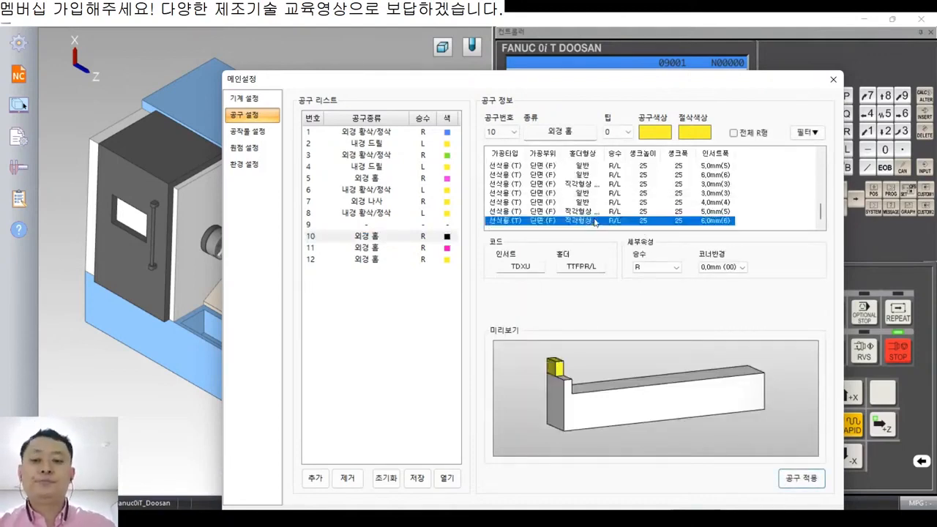
{"action": "left_click", "coordinate": [598, 212]}
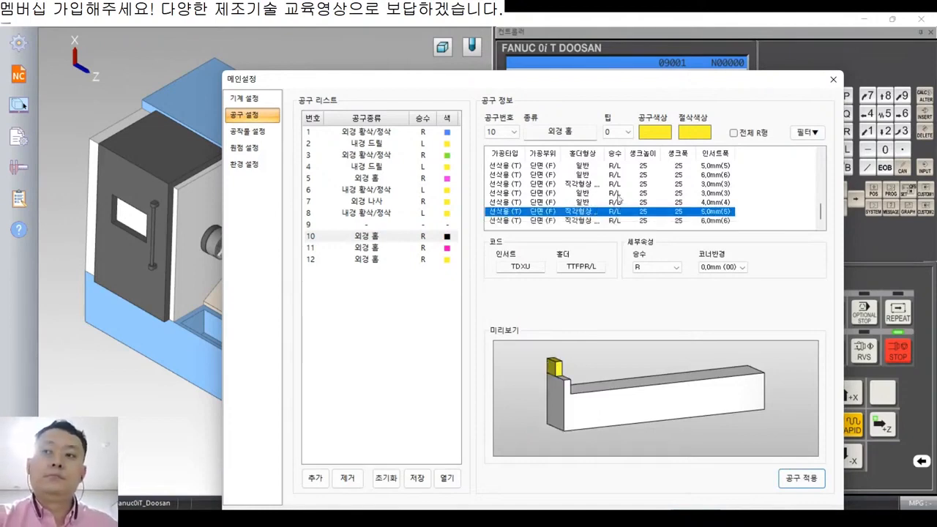
{"action": "left_click", "coordinate": [614, 184]}
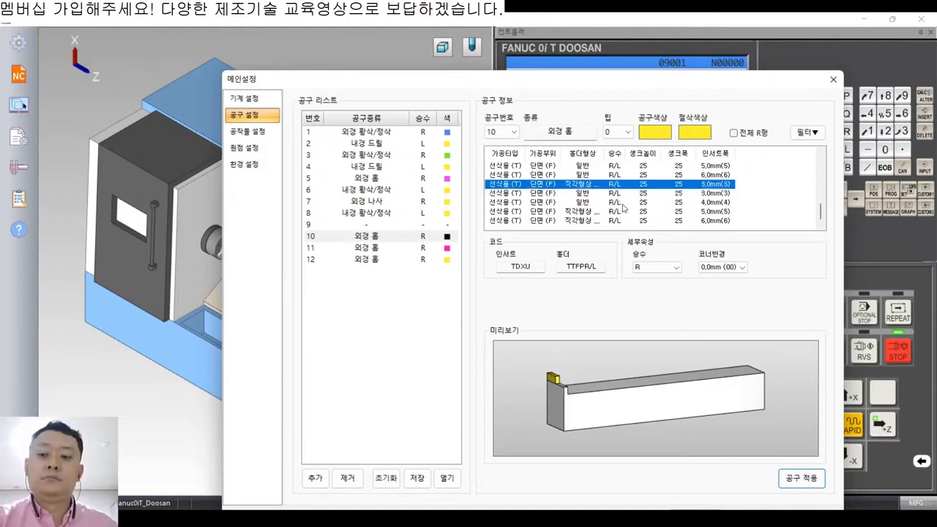
{"action": "scroll", "coordinate": [622, 203], "scroll_direction": "up", "scroll_amount": 1}
{"action": "left_click", "coordinate": [615, 184]}
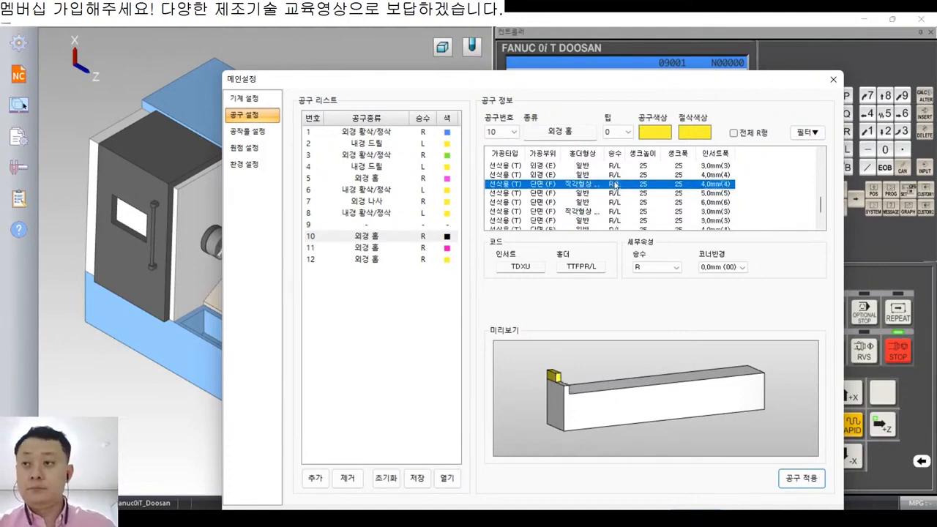
Step: Set the cutting colour of tool 10 to green and apply the tool settings
{"action": "left_click", "coordinate": [697, 133]}
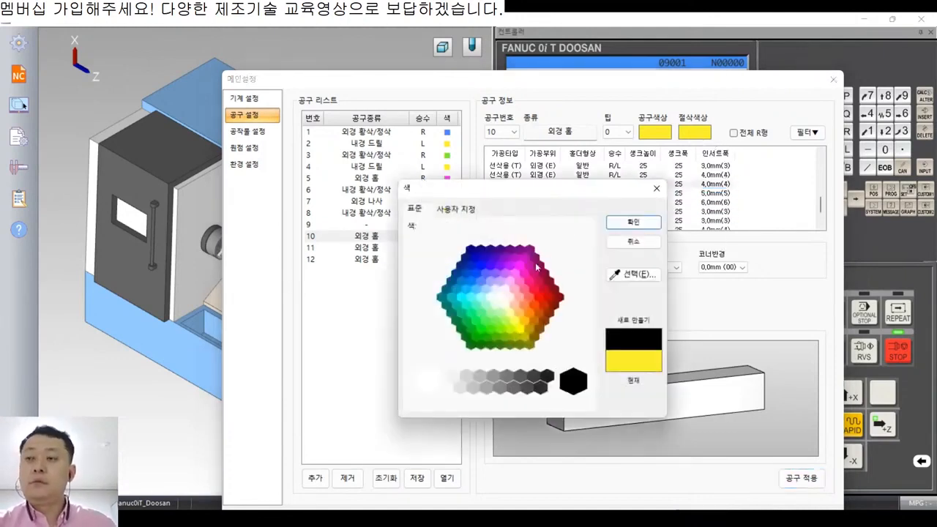
{"action": "left_click", "coordinate": [464, 323]}
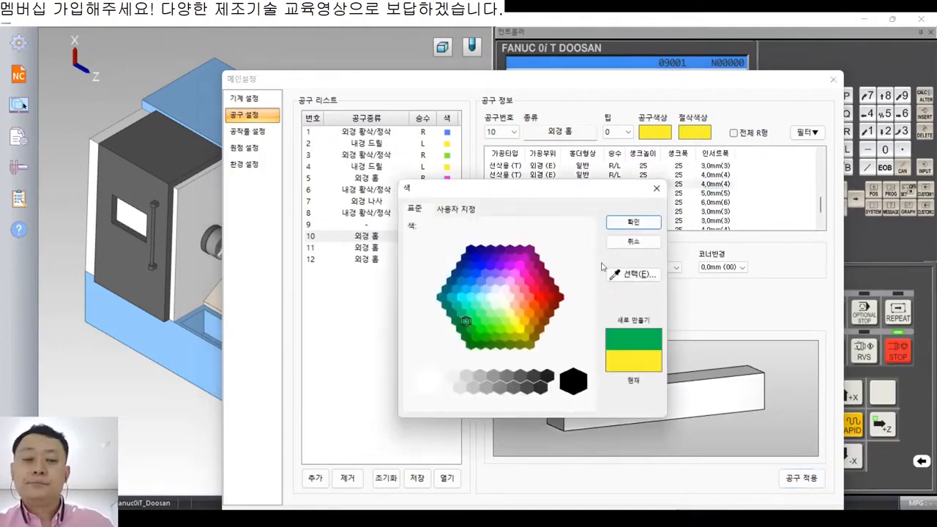
{"action": "left_click", "coordinate": [633, 222]}
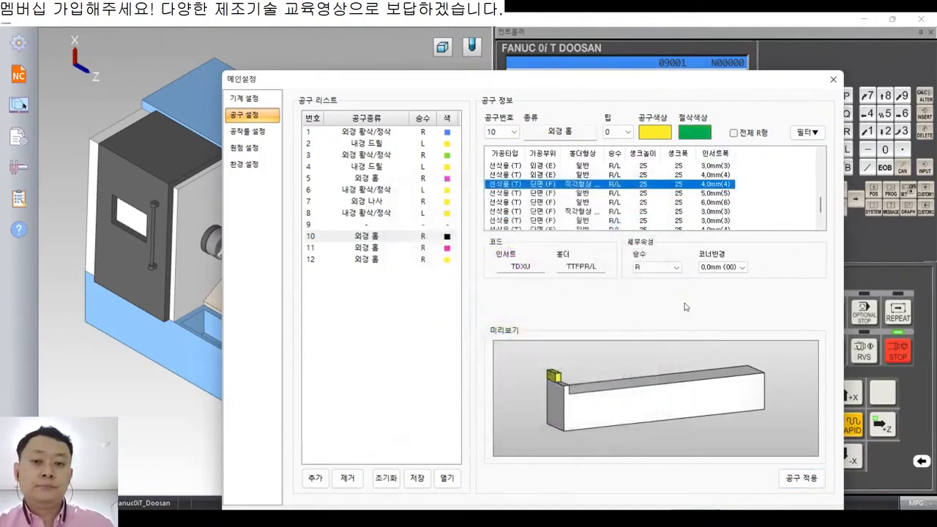
{"action": "left_click", "coordinate": [794, 478]}
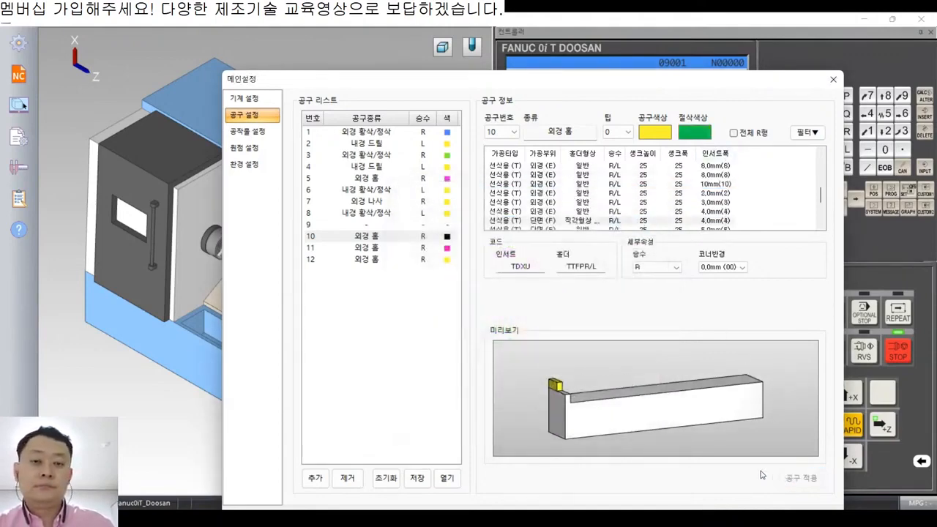
Step: Remove the external grooving tool from slot 12 and replace it with an internal threading tool
{"action": "left_click", "coordinate": [354, 259]}
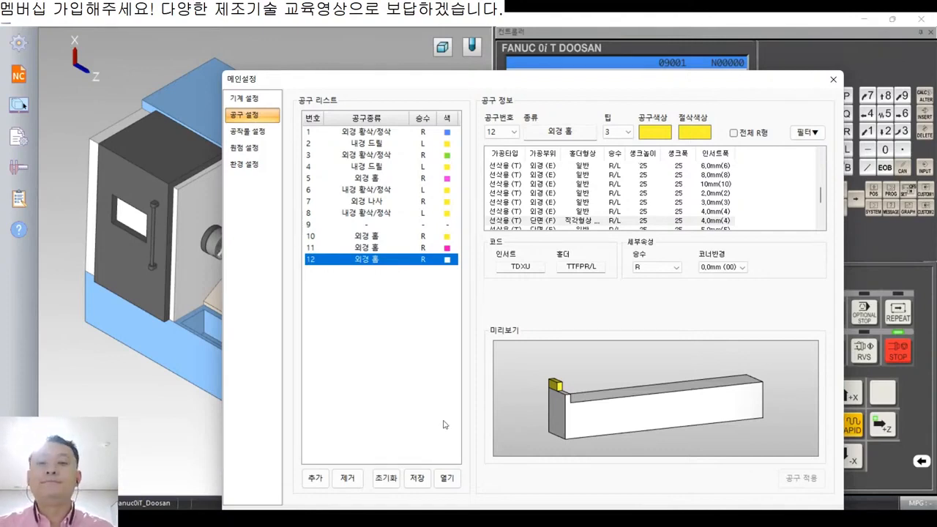
{"action": "left_click", "coordinate": [348, 478]}
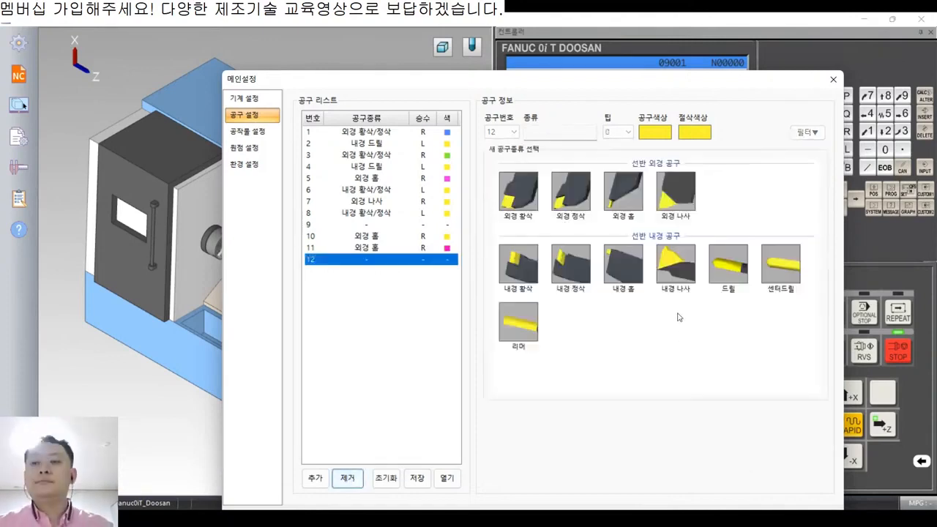
{"action": "left_click", "coordinate": [673, 268]}
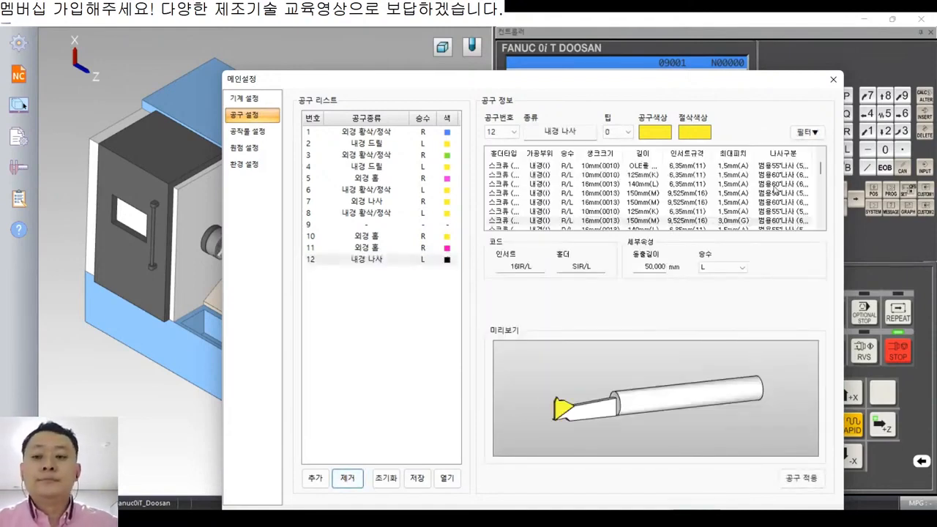
Step: Try the 125 mm long internal threading holder with the 11IR/L insert for tool 12
{"action": "scroll", "coordinate": [742, 198], "scroll_direction": "down", "scroll_amount": 2}
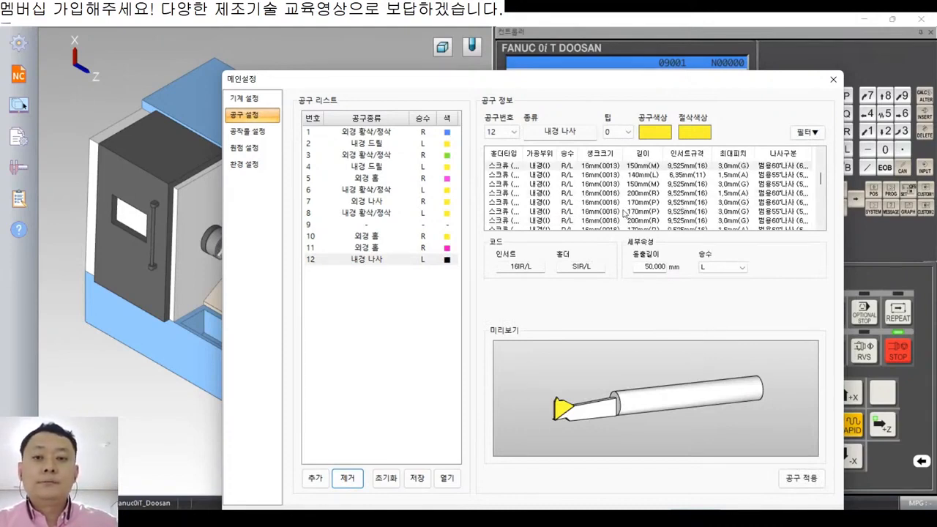
{"action": "scroll", "coordinate": [631, 212], "scroll_direction": "up", "scroll_amount": 1}
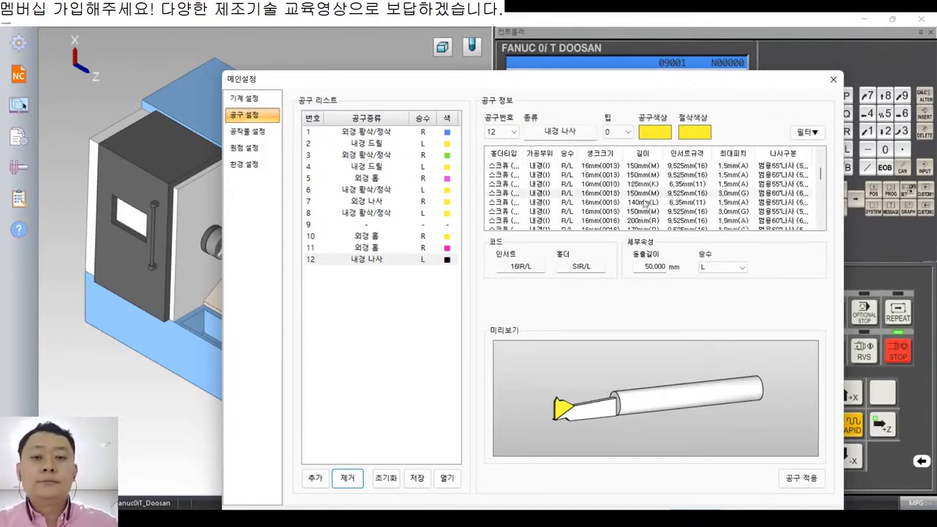
{"action": "left_click", "coordinate": [610, 193]}
{"action": "left_click", "coordinate": [626, 185]}
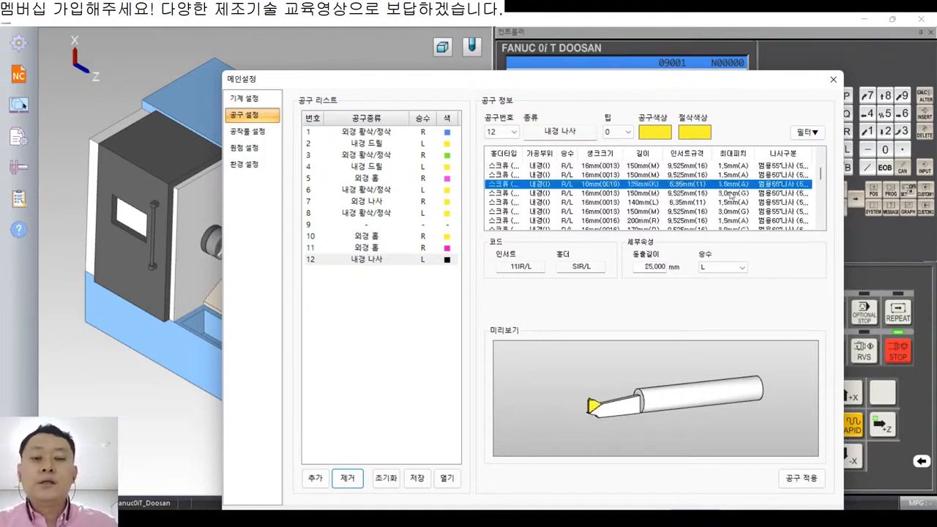
{"action": "left_click", "coordinate": [738, 209]}
Step: Filter the holders to a 3.0 mm (G) maximum pitch and choose the 16 mm shank, 150 mm long, 60° threading holder for tool 12
{"action": "left_click", "coordinate": [808, 131]}
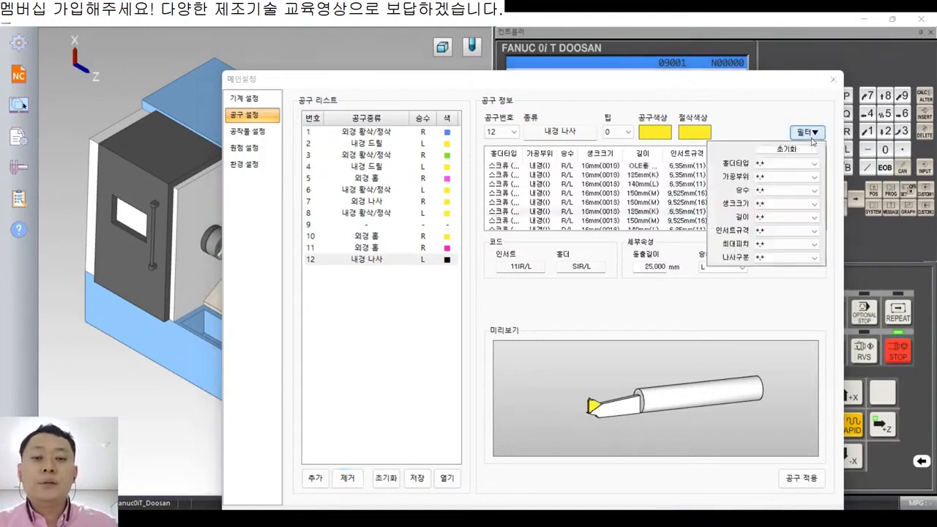
{"action": "left_click", "coordinate": [769, 244]}
{"action": "left_click", "coordinate": [772, 266]}
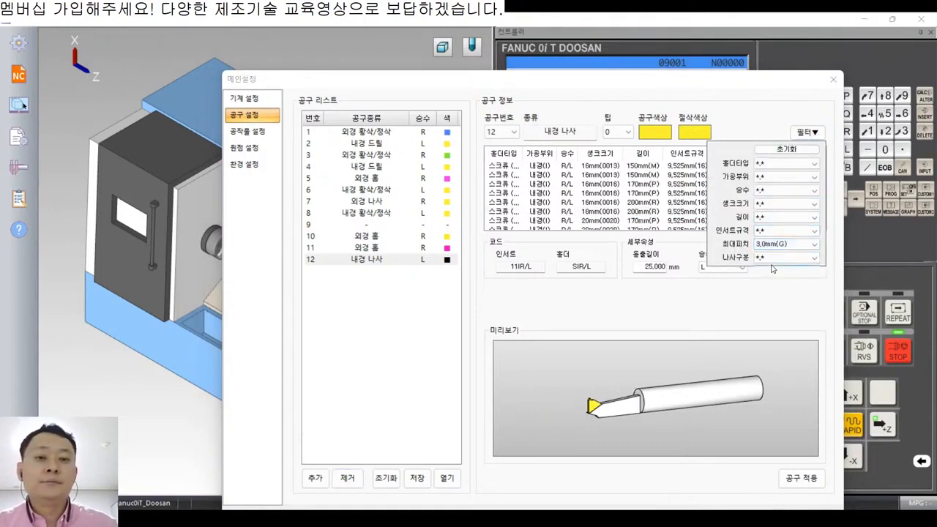
{"action": "left_click", "coordinate": [752, 303]}
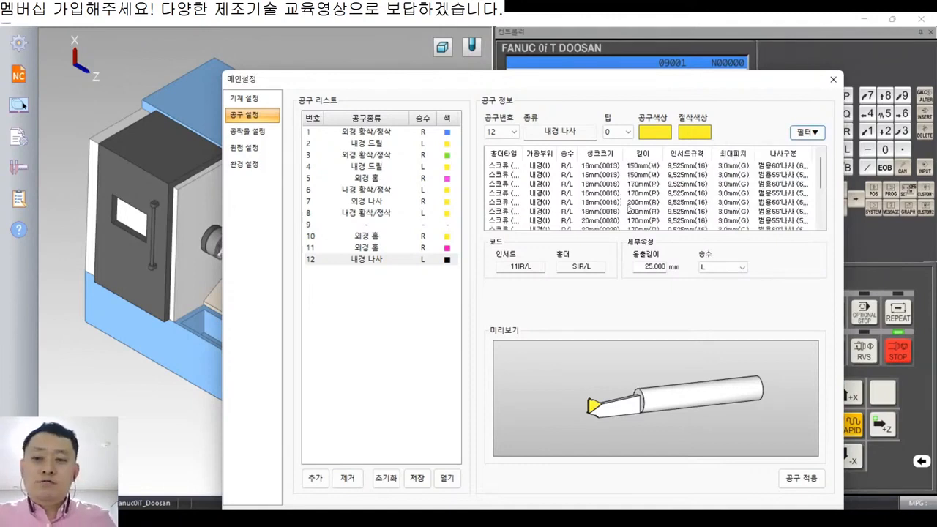
{"action": "left_click", "coordinate": [674, 166]}
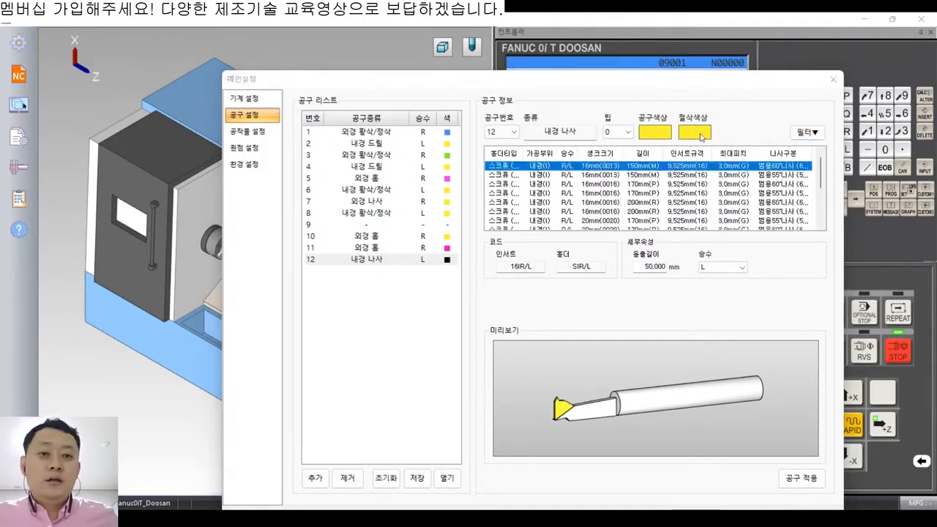
Step: Set the cutting colour of tool 12 to dark gold, and apply both the tool and the main settings
{"action": "left_click", "coordinate": [699, 135]}
{"action": "left_click", "coordinate": [534, 327]}
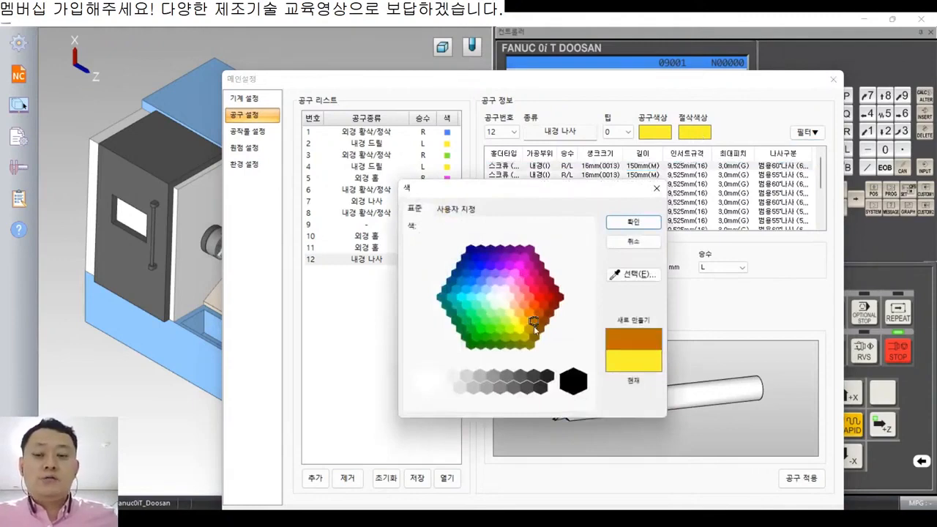
{"action": "left_click", "coordinate": [634, 222]}
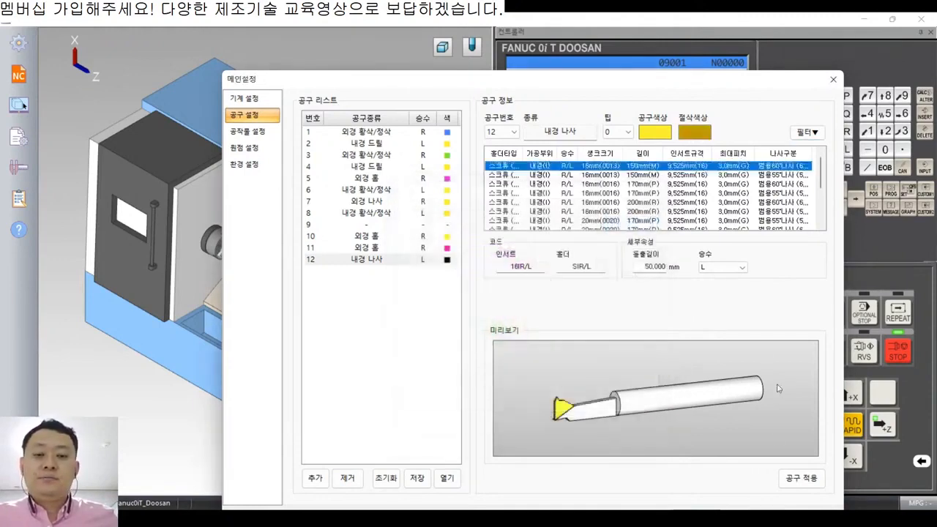
{"action": "left_click", "coordinate": [793, 478]}
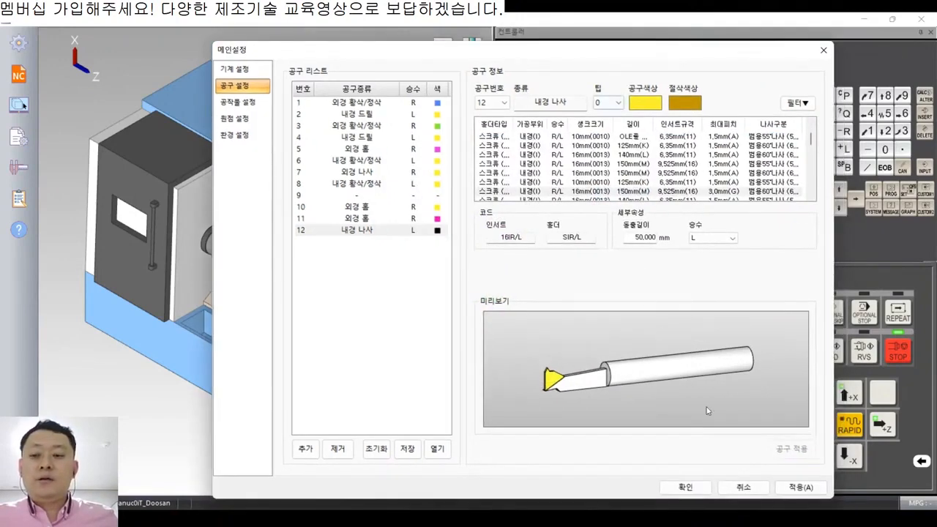
{"action": "left_click", "coordinate": [785, 482]}
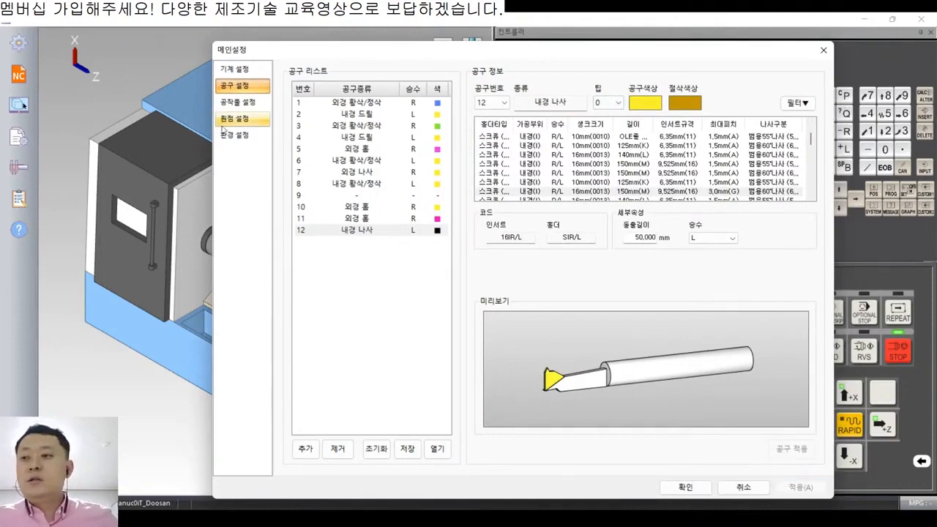
Step: Set the cylindrical workpiece's length to 93 mm in the workpiece settings
{"action": "left_click", "coordinate": [238, 101]}
{"action": "left_click", "coordinate": [660, 135]}
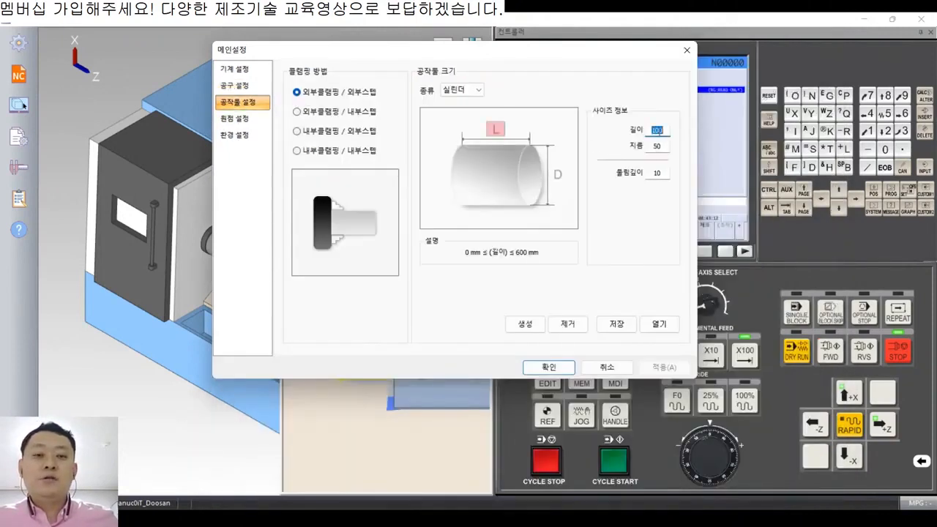
{"action": "type", "text": "93"}
{"action": "key", "text": "Tab"}
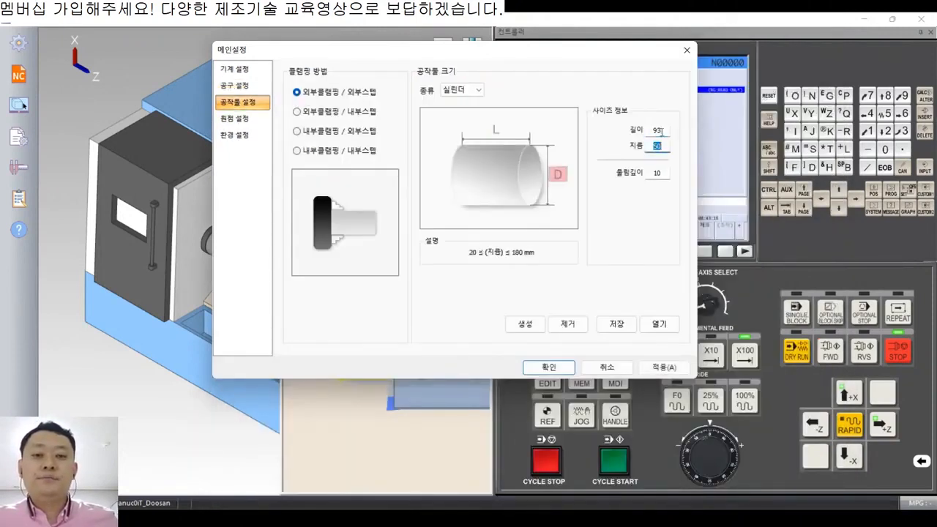
Step: Set the cylindrical workpiece's diameter to 51 mm and generate the workpiece
{"action": "type", "text": "51"}
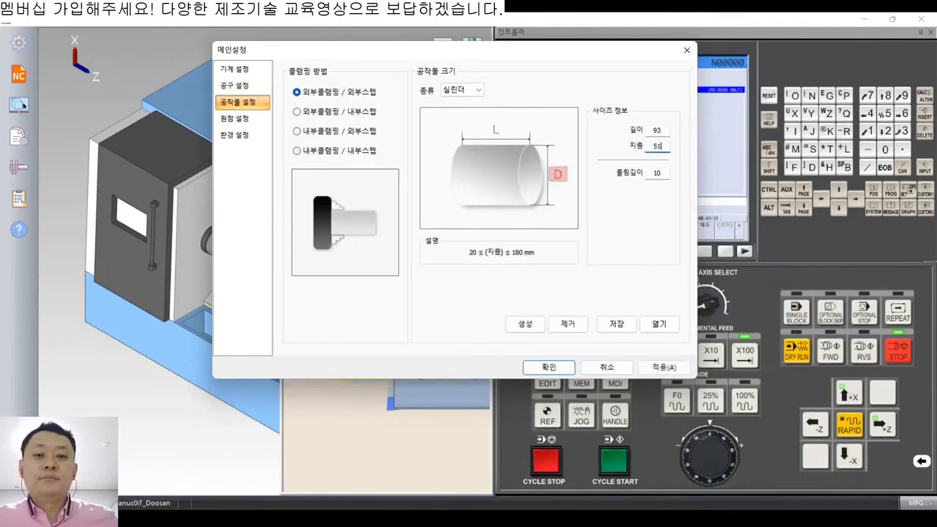
{"action": "left_click_drag", "start_coordinate": [489, 57], "coordinate": [590, 46]}
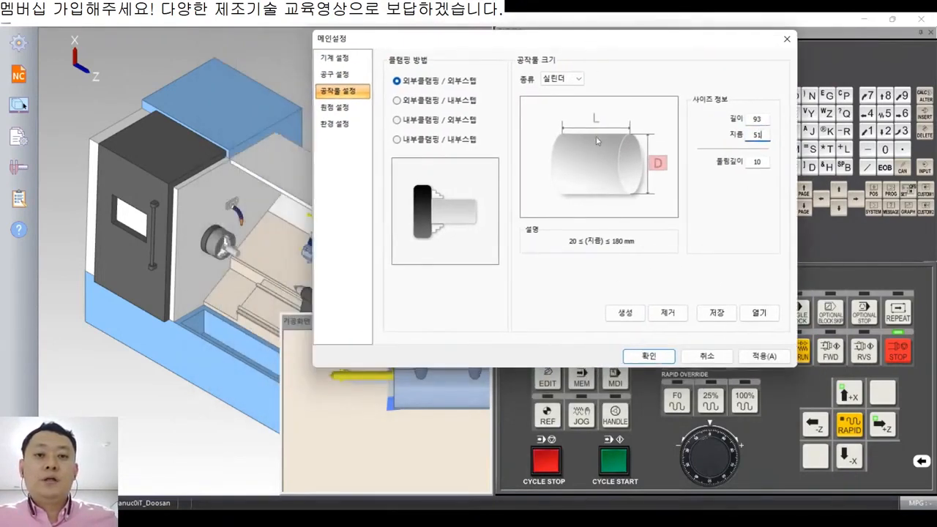
{"action": "left_click", "coordinate": [625, 313]}
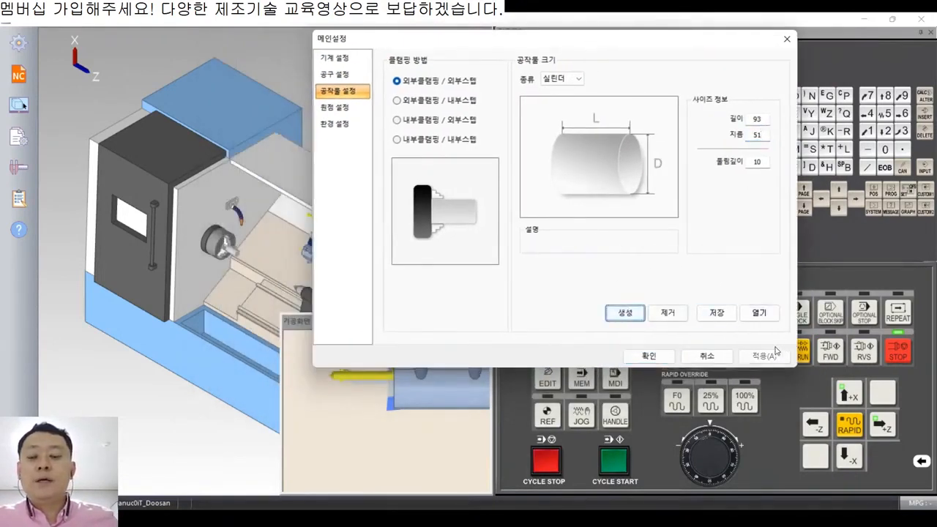
Step: Use the centre of the workpiece's front face as the origin, set the reference Z to -531.000, and confirm the settings
{"action": "left_click", "coordinate": [335, 107]}
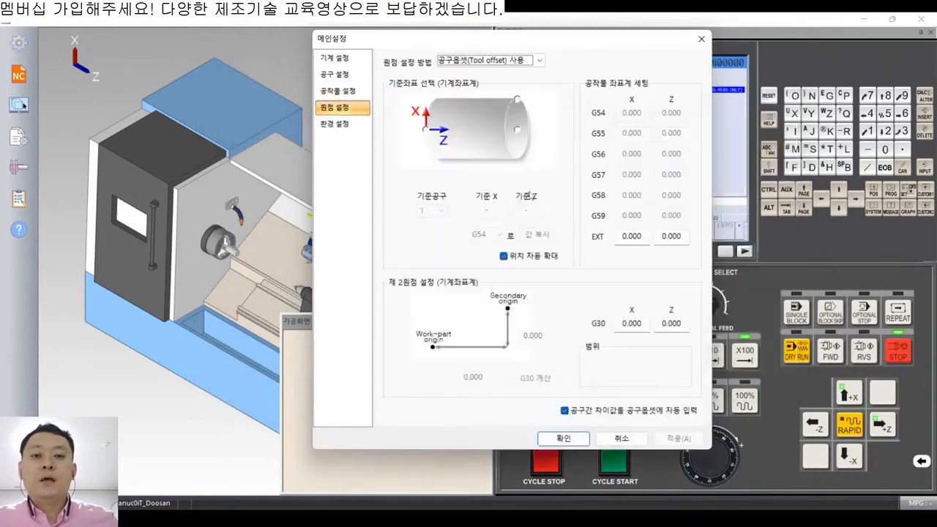
{"action": "left_click", "coordinate": [518, 130]}
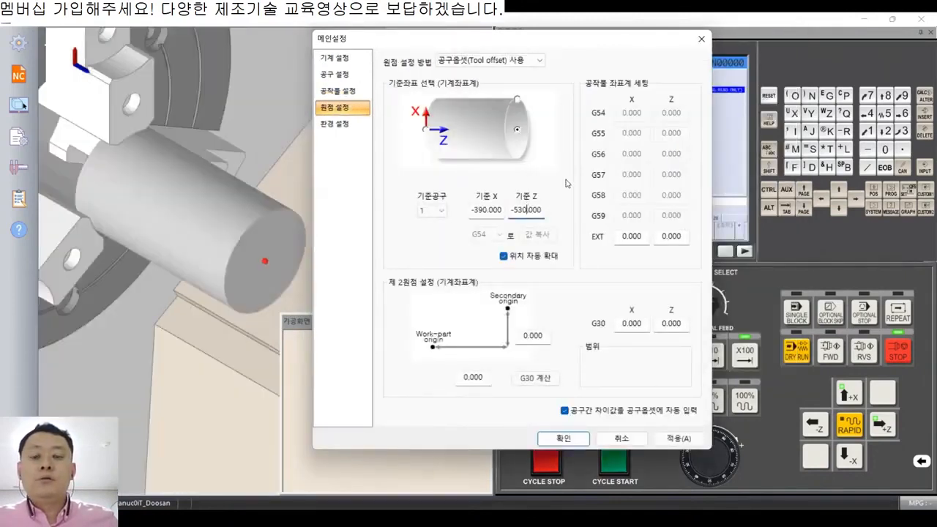
{"action": "key", "text": "Delete"}
{"action": "type", "text": "1"}
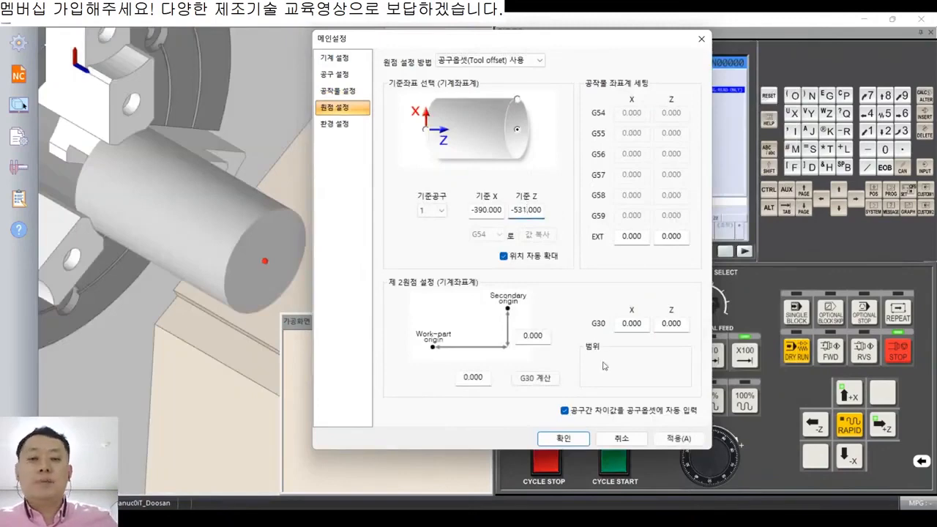
{"action": "left_click", "coordinate": [575, 441]}
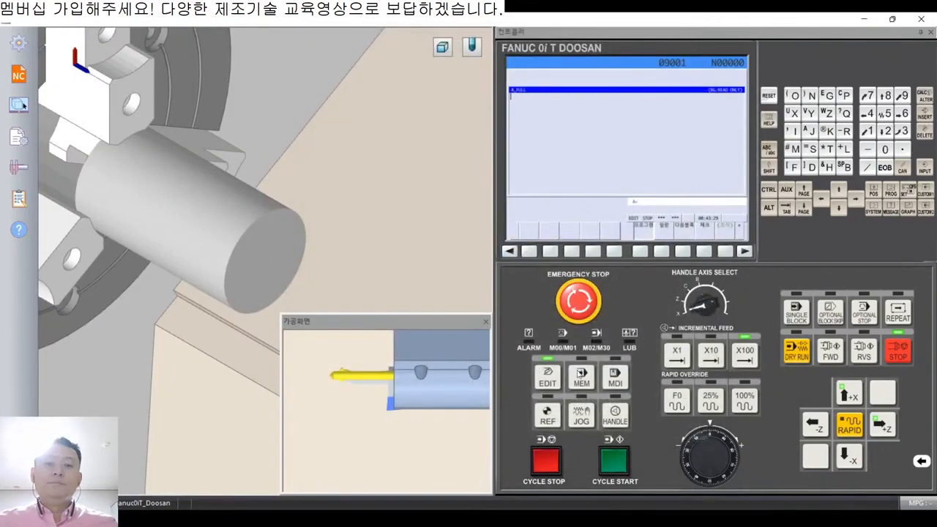
Step: Load the NC program 2022-12-07-CNC선반16 from the text file, showing all file types
{"action": "left_click", "coordinate": [19, 75]}
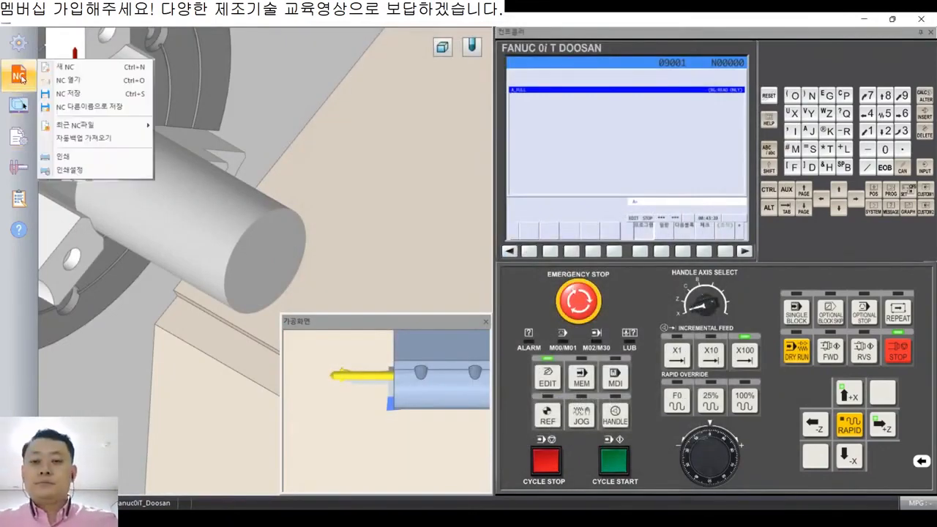
{"action": "left_click", "coordinate": [74, 80]}
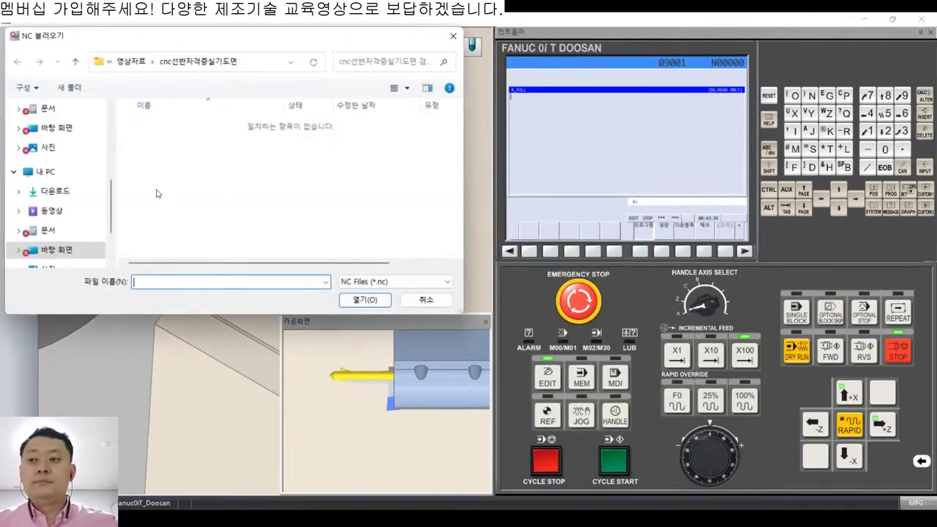
{"action": "left_click", "coordinate": [361, 283]}
{"action": "left_click", "coordinate": [360, 326]}
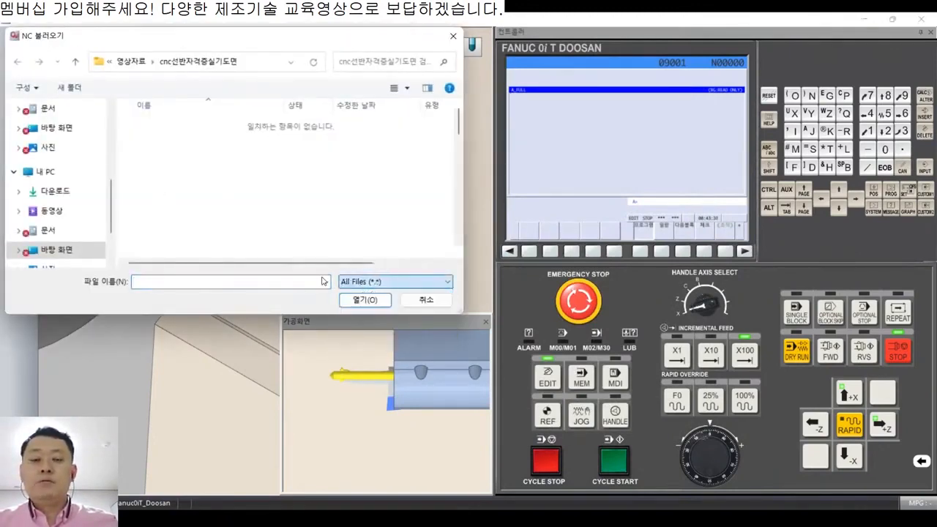
{"action": "scroll", "coordinate": [271, 191], "scroll_direction": "down", "scroll_amount": 3}
{"action": "double_click", "coordinate": [271, 229]}
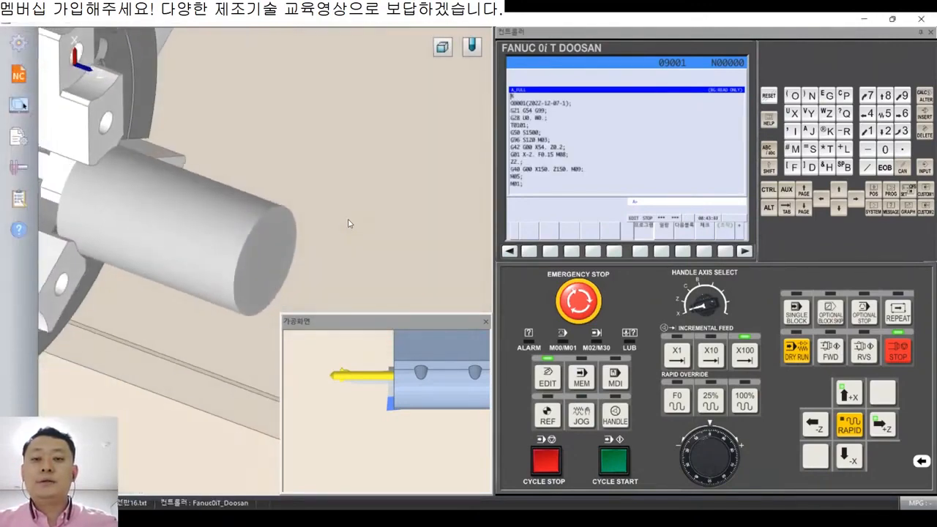
Step: Switch the controller to MEM mode and start the machining cycle of the loaded program, with the workpiece seen close up
{"action": "right_click", "coordinate": [359, 153]}
{"action": "left_click", "coordinate": [410, 207]}
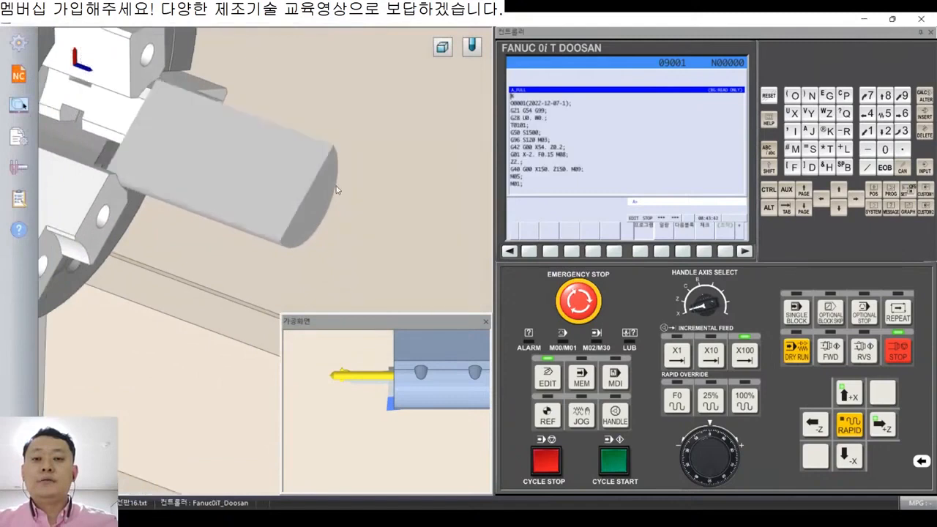
{"action": "middle_click_drag", "start_coordinate": [339, 193], "coordinate": [377, 192]}
{"action": "middle_click_drag", "start_coordinate": [320, 163], "coordinate": [395, 178]}
{"action": "left_click", "coordinate": [582, 389]}
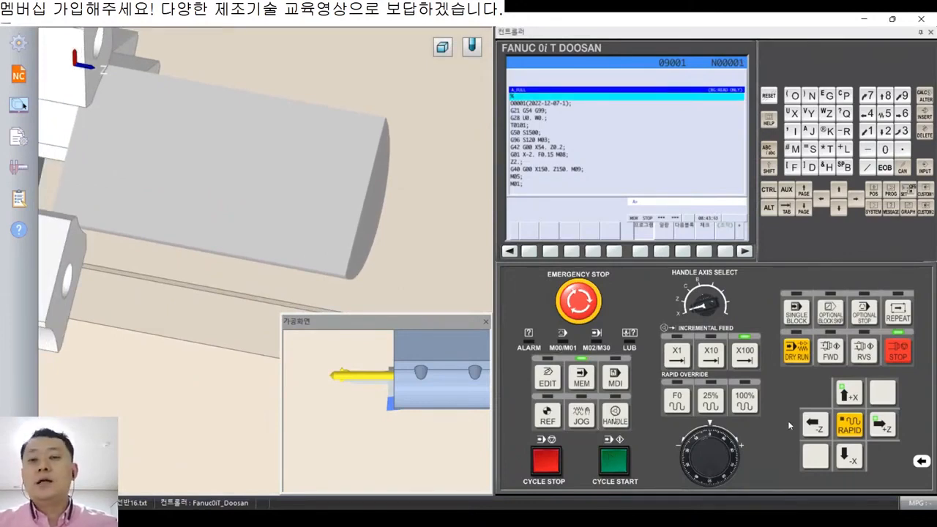
{"action": "left_click", "coordinate": [617, 461]}
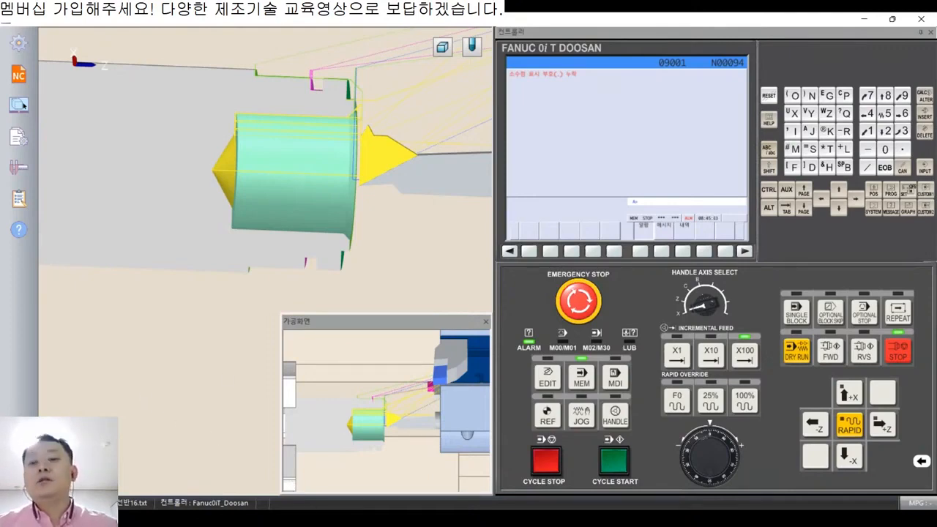
Step: Switch to Notepad and open the program text file 2022-12-07-CNC선반16 in a maximized window
{"action": "key", "text": "super"}
{"action": "key", "text": "super"}
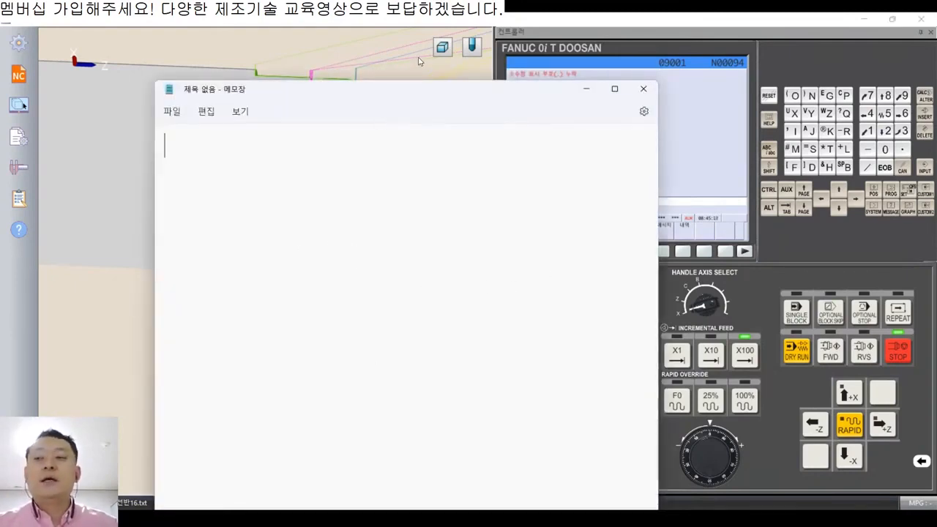
{"action": "left_click_drag", "start_coordinate": [353, 93], "coordinate": [358, 61]}
{"action": "left_click", "coordinate": [210, 82]}
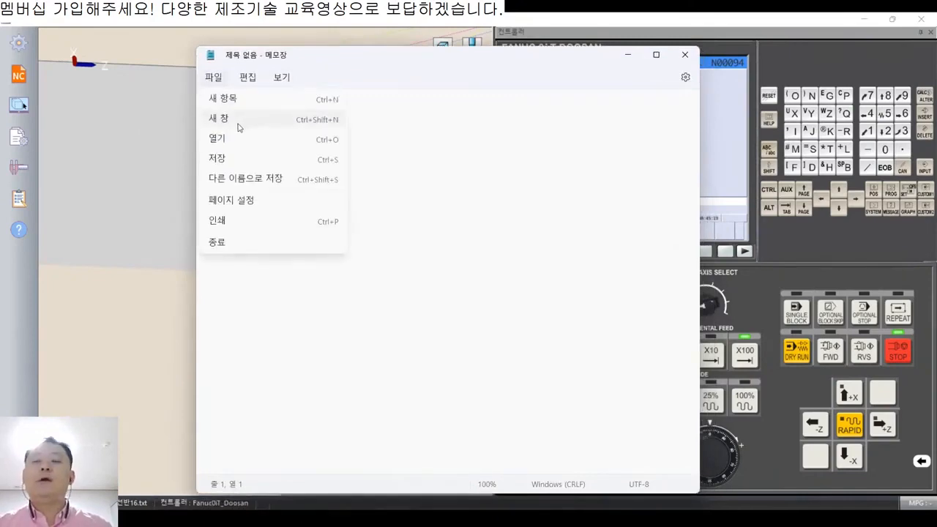
{"action": "left_click", "coordinate": [237, 139]}
{"action": "scroll", "coordinate": [514, 216], "scroll_direction": "down", "scroll_amount": 5}
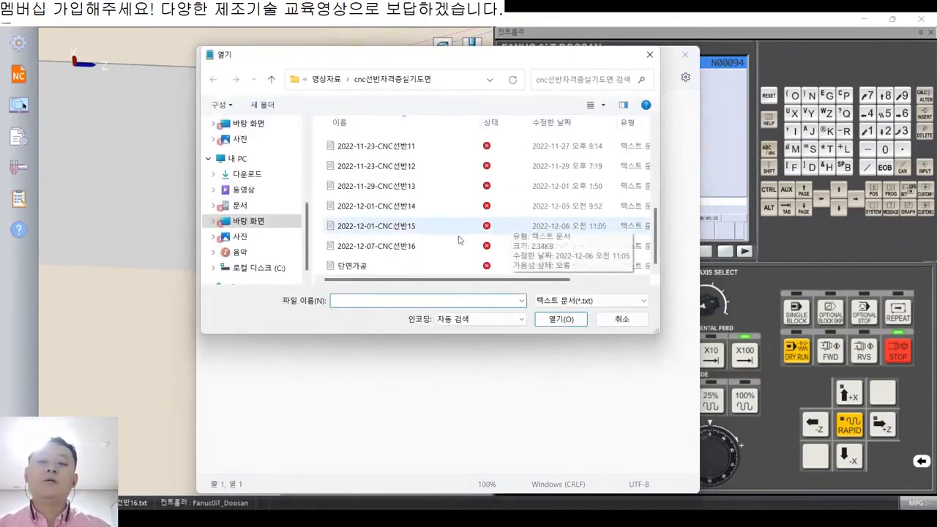
{"action": "double_click", "coordinate": [460, 242]}
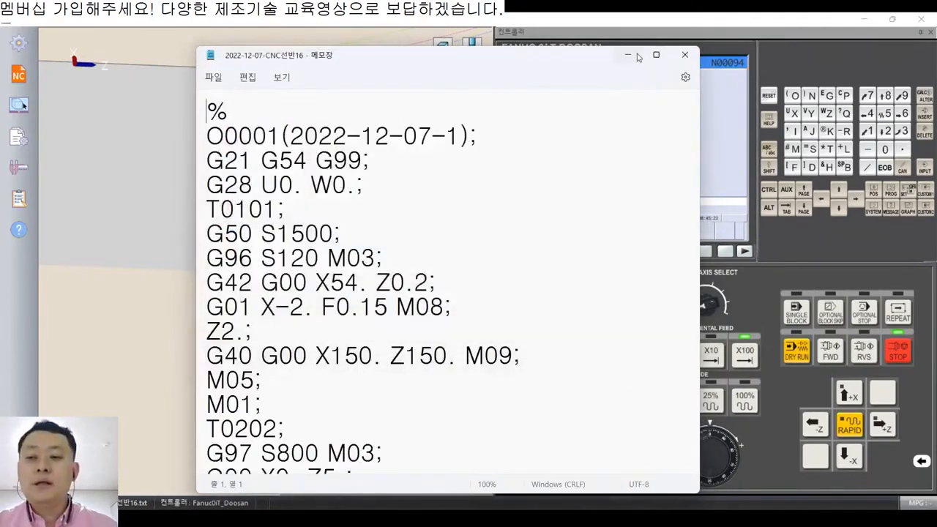
{"action": "left_click", "coordinate": [656, 54]}
Step: Look through the NC program down to the T1212 threading block and check the decimal points in its G92 lines
{"action": "scroll", "coordinate": [378, 214], "scroll_direction": "down", "scroll_amount": 2}
{"action": "scroll", "coordinate": [261, 260], "scroll_direction": "down", "scroll_amount": 8}
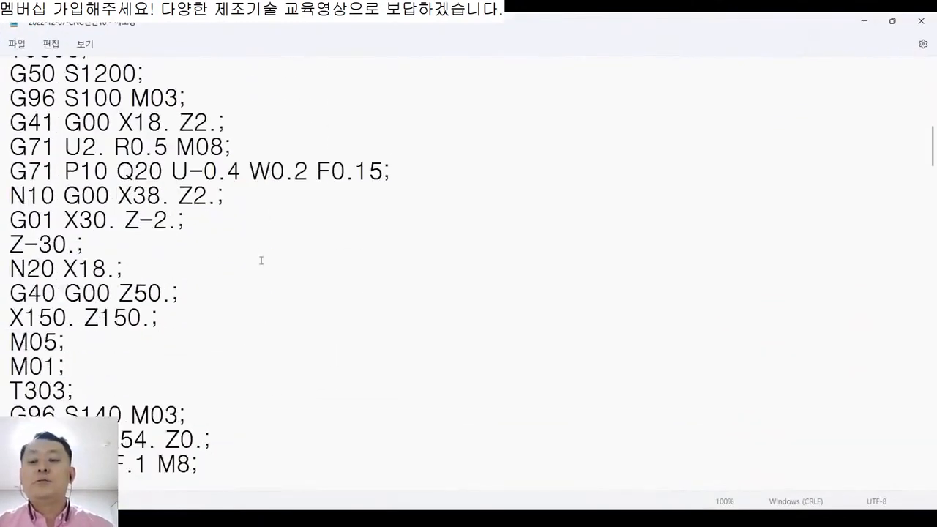
{"action": "scroll", "coordinate": [180, 297], "scroll_direction": "down", "scroll_amount": 10}
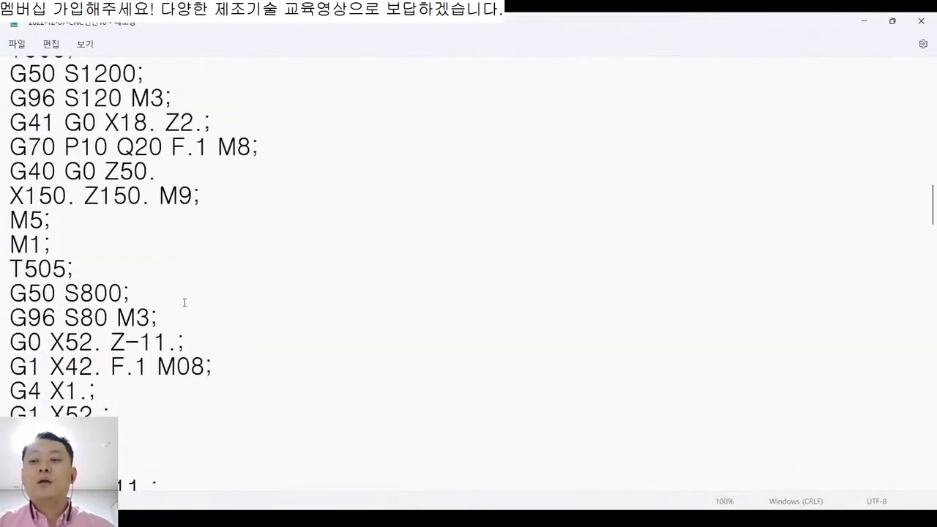
{"action": "scroll", "coordinate": [186, 302], "scroll_direction": "down", "scroll_amount": 10}
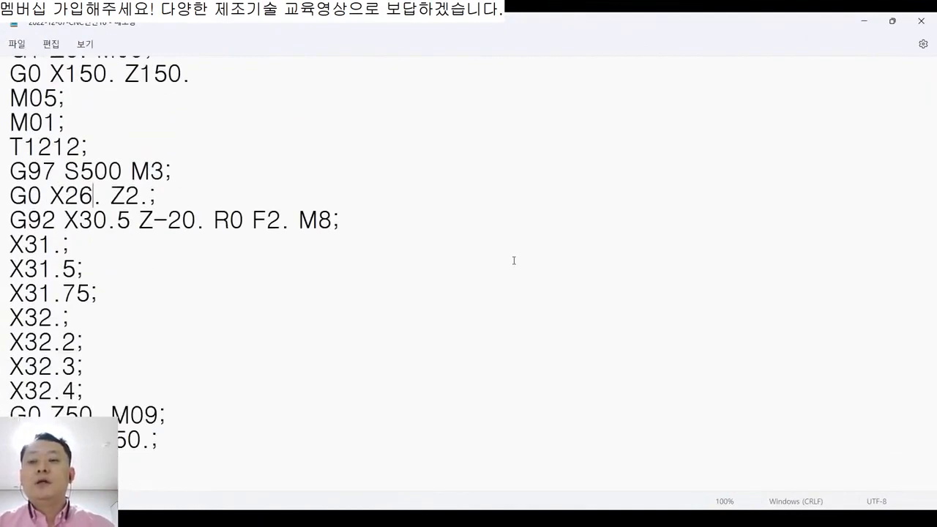
{"action": "key", "text": "Up"}
{"action": "key", "text": "Left"}
{"action": "key", "text": "Down"}
{"action": "key", "text": "Down"}
{"action": "key", "text": "Right"}
{"action": "key", "text": "Down"}
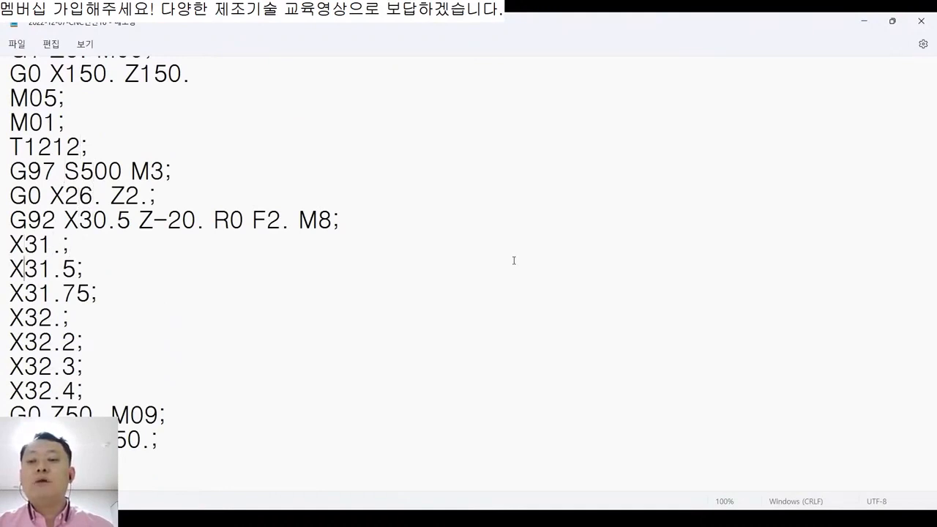
{"action": "key", "text": "Right"}
{"action": "key", "text": "Right"}
{"action": "key", "text": "Right"}
{"action": "key", "text": "Right"}
{"action": "key", "text": "Up"}
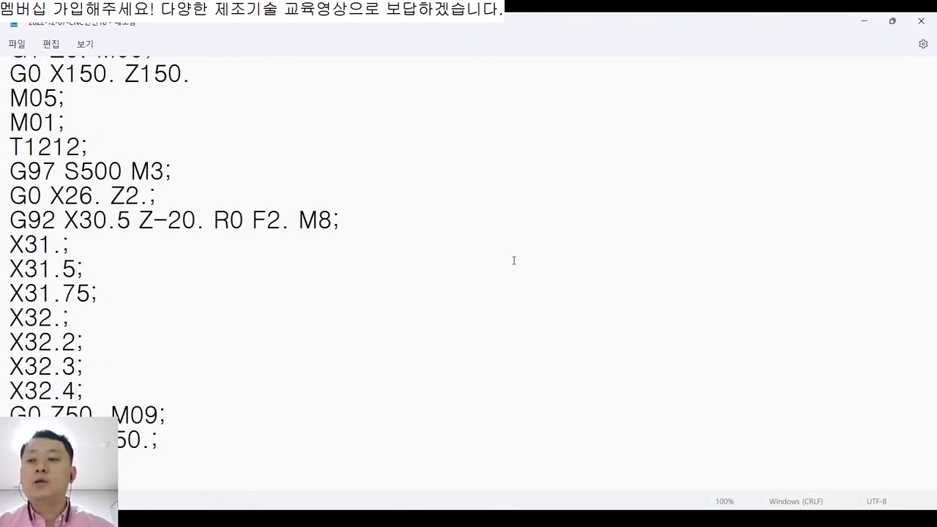
{"action": "scroll", "coordinate": [514, 260], "scroll_direction": "down", "scroll_amount": 1}
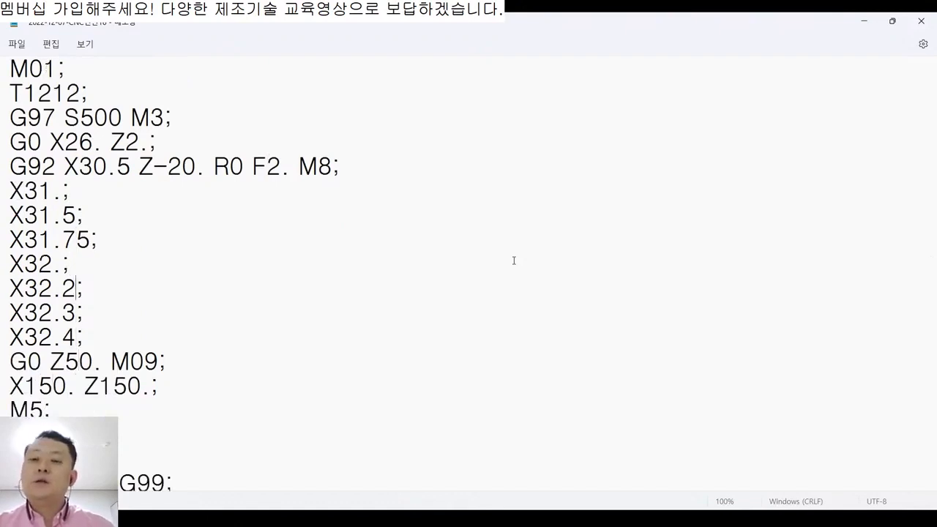
Step: Recheck the T1212 block line by line, from the tool call through the threading passes to the retract moves
{"action": "key", "text": "Up"}
{"action": "key", "text": "Up"}
{"action": "key", "text": "Up"}
{"action": "key", "text": "Up"}
{"action": "key", "text": "Up"}
{"action": "key", "text": "Up"}
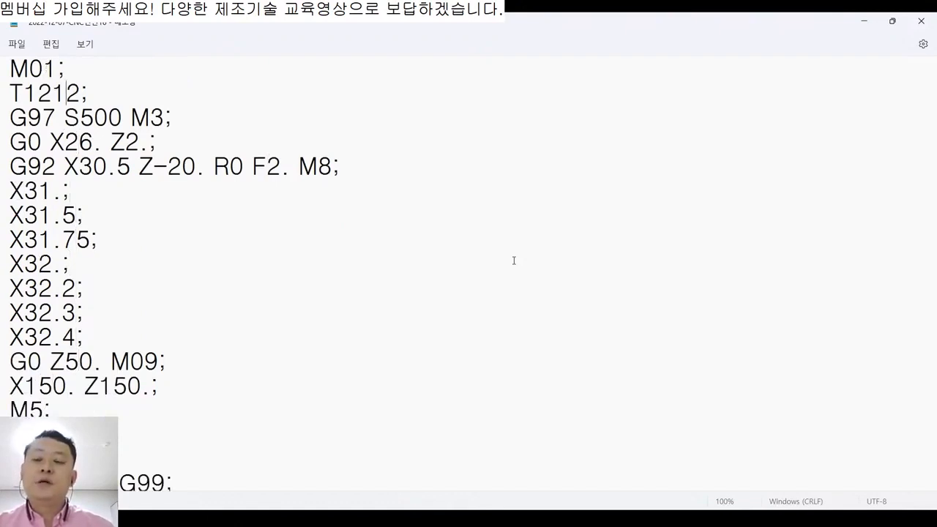
{"action": "key", "text": "Down"}
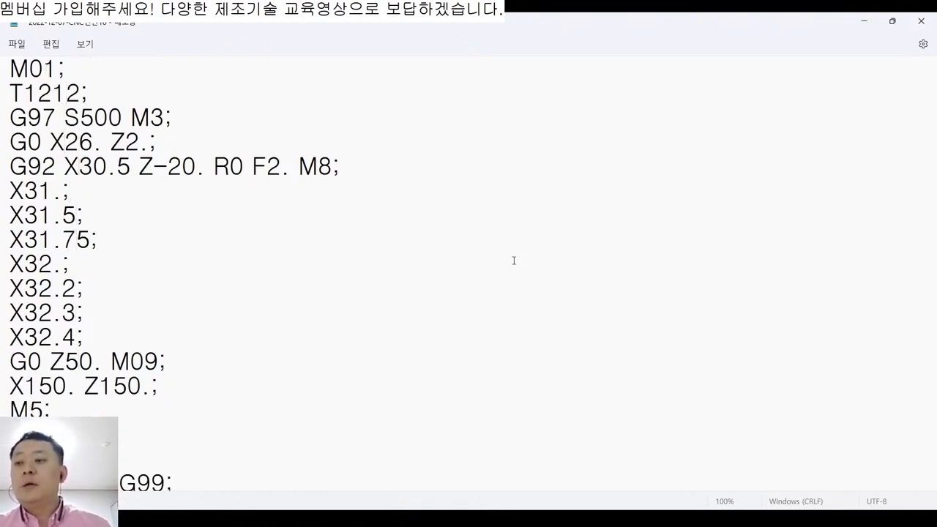
{"action": "key", "text": "Right"}
{"action": "key", "text": "Down"}
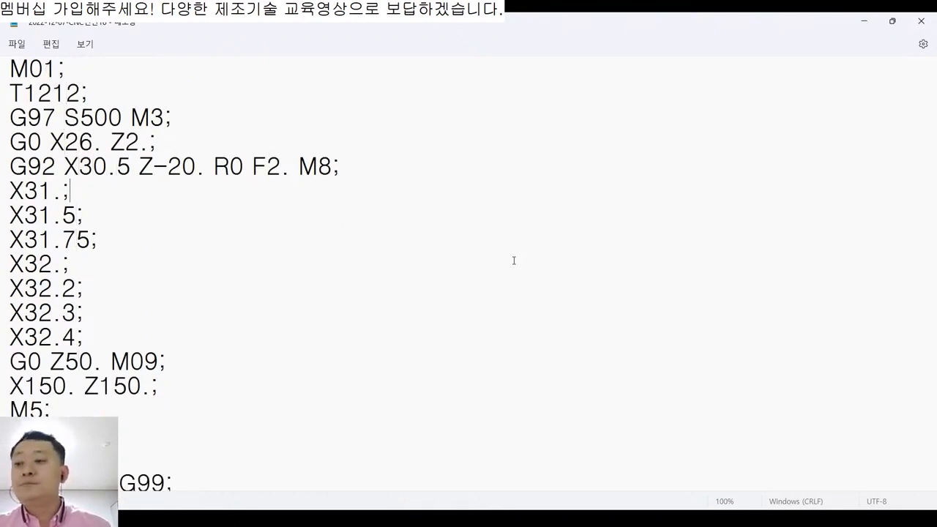
{"action": "key", "text": "Left"}
{"action": "key", "text": "Left"}
{"action": "key", "text": "Down"}
{"action": "key", "text": "Right"}
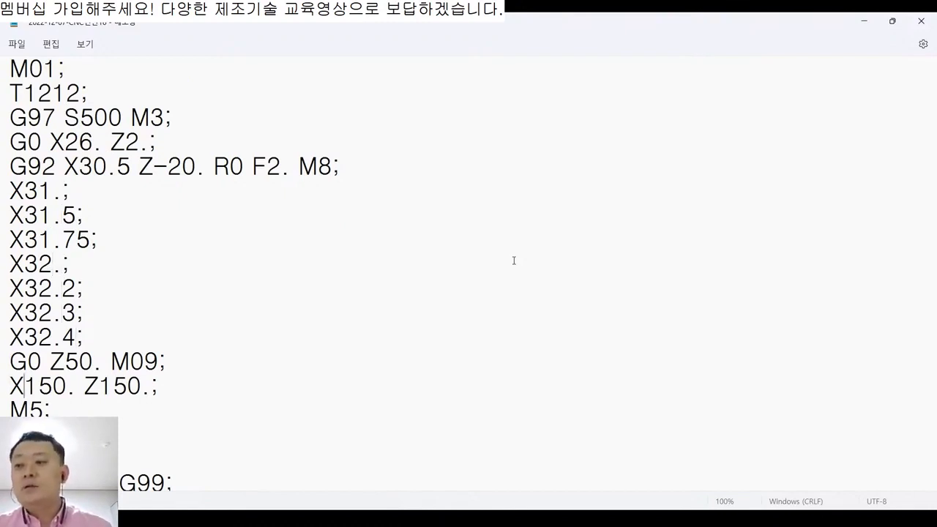
Step: Shorten M09 to M9 in the G0 Z50. retract line of the T1212 threading block
{"action": "key", "text": "Right"}
{"action": "key", "text": "Right"}
{"action": "key", "text": "Right"}
{"action": "key", "text": "Right"}
{"action": "key", "text": "Right"}
{"action": "key", "text": "Right"}
{"action": "key", "text": "Right"}
{"action": "key", "text": "Right"}
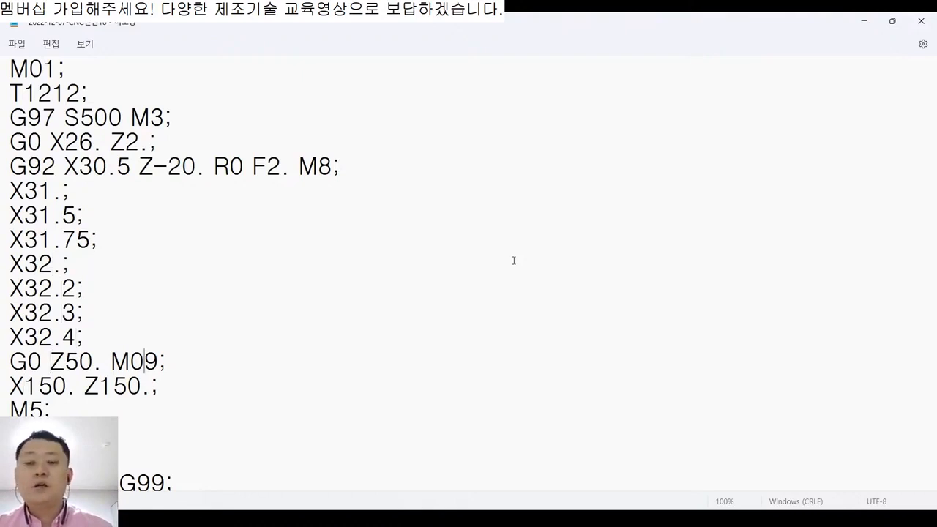
{"action": "key", "text": "BackSpace"}
Step: Read back through the NC program from the T1212 threading block to the T1010 and T505 blocks, checking coordinates and decimal points
{"action": "key", "text": "Up"}
{"action": "key", "text": "Up"}
{"action": "key", "text": "Up"}
{"action": "key", "text": "Up"}
{"action": "key", "text": "Up"}
{"action": "key", "text": "Up"}
{"action": "key", "text": "Up"}
{"action": "key", "text": "Up"}
{"action": "key", "text": "Up"}
{"action": "key", "text": "Up"}
{"action": "key", "text": "Up"}
{"action": "key", "text": "Up"}
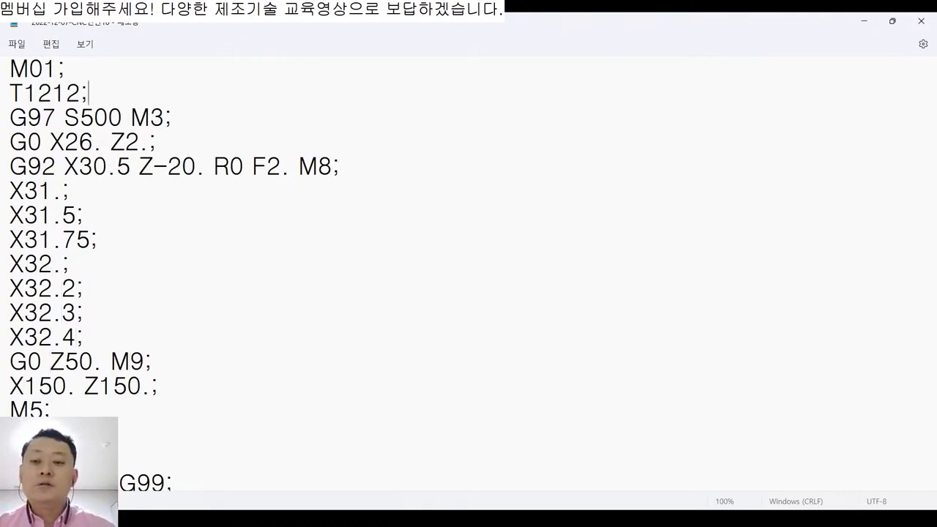
{"action": "key", "text": "Up"}
{"action": "key", "text": "Up"}
{"action": "key", "text": "Up"}
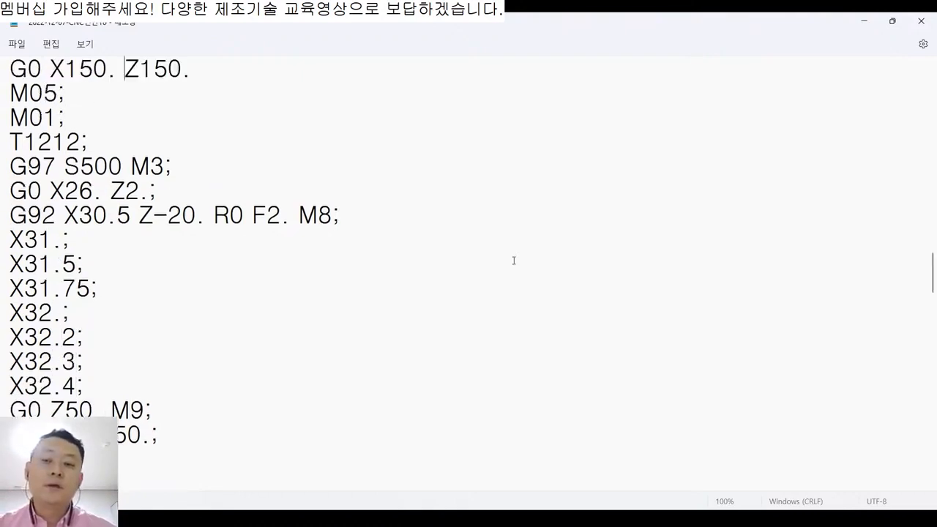
{"action": "key", "text": "Up"}
{"action": "key", "text": "Up"}
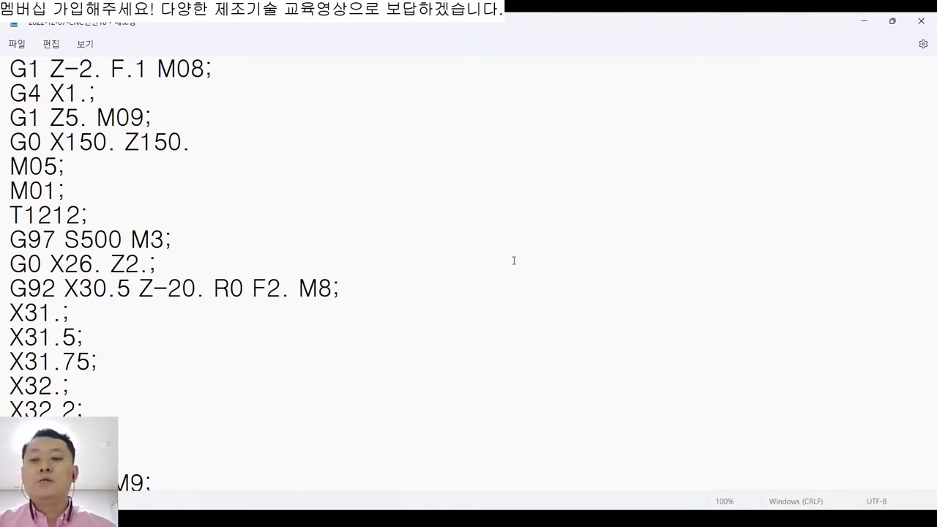
{"action": "scroll", "coordinate": [514, 261], "scroll_direction": "up", "scroll_amount": 5}
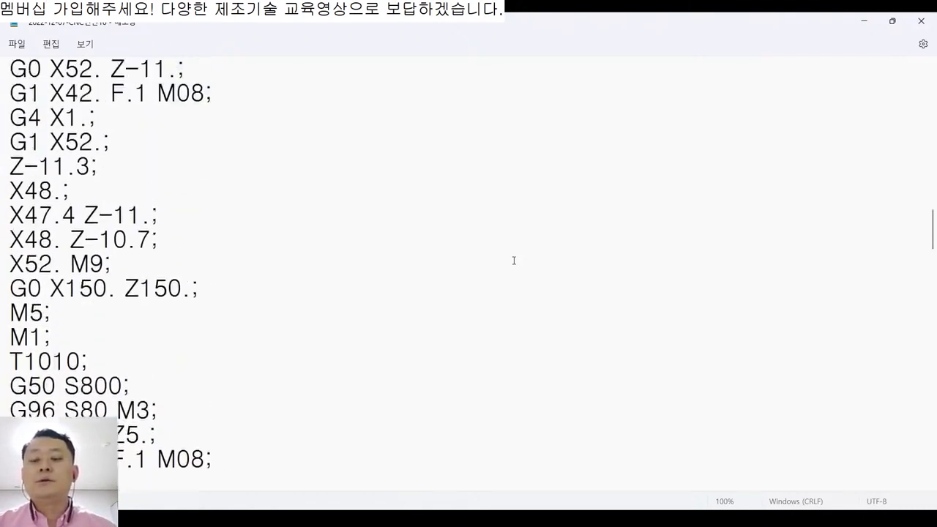
{"action": "scroll", "coordinate": [514, 261], "scroll_direction": "up", "scroll_amount": 3}
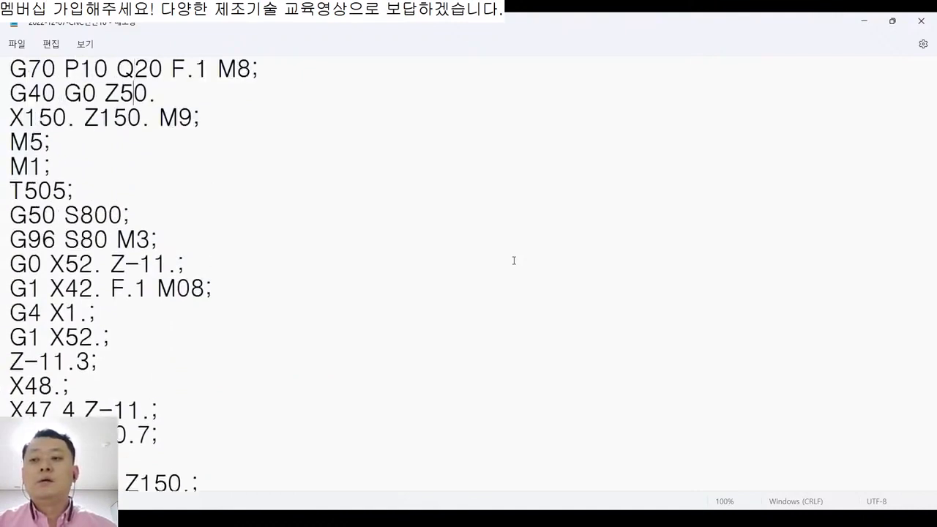
{"action": "scroll", "coordinate": [514, 261], "scroll_direction": "down", "scroll_amount": 4}
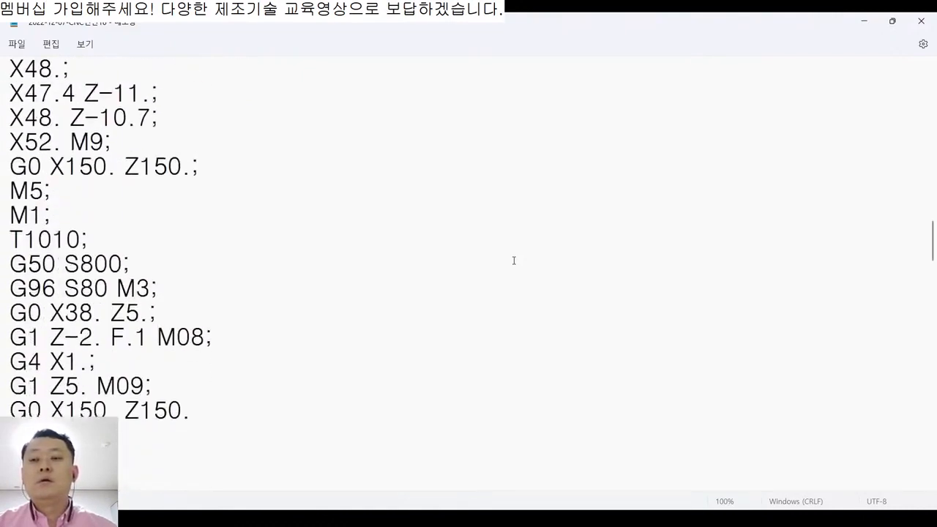
{"action": "scroll", "coordinate": [514, 260], "scroll_direction": "down", "scroll_amount": 1}
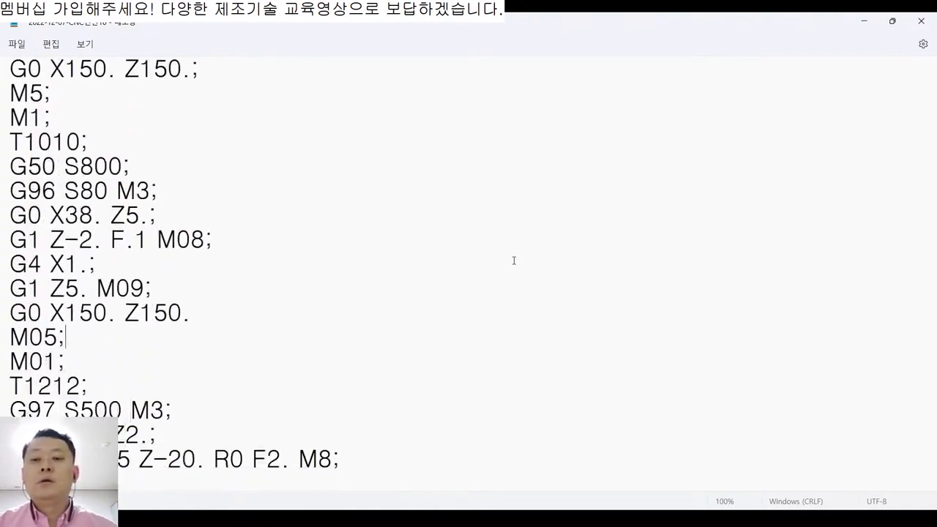
Step: Change the X coordinate in the T1010 block's G0 approach line to X34
{"action": "key", "text": "Up"}
{"action": "key", "text": "Up"}
{"action": "key", "text": "Up"}
{"action": "key", "text": "Up"}
{"action": "key", "text": "Up"}
{"action": "key", "text": "Up"}
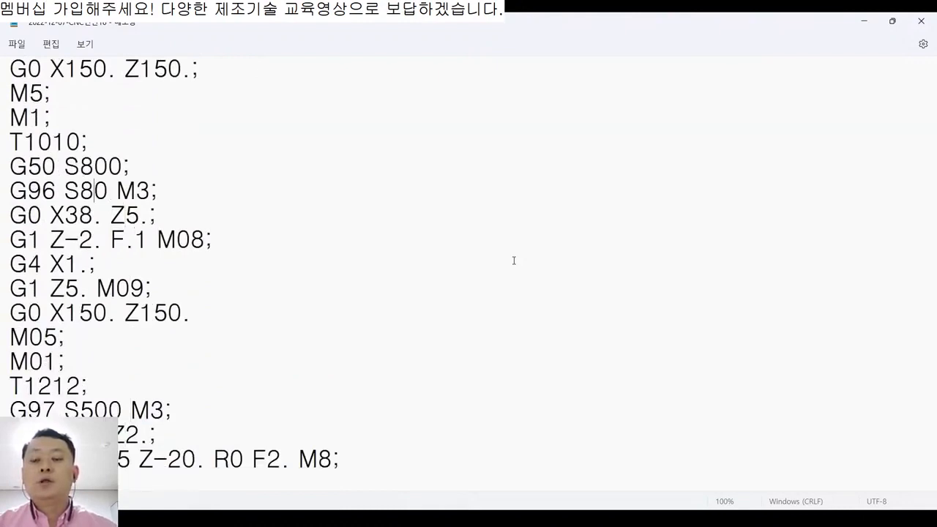
{"action": "key", "text": "Delete"}
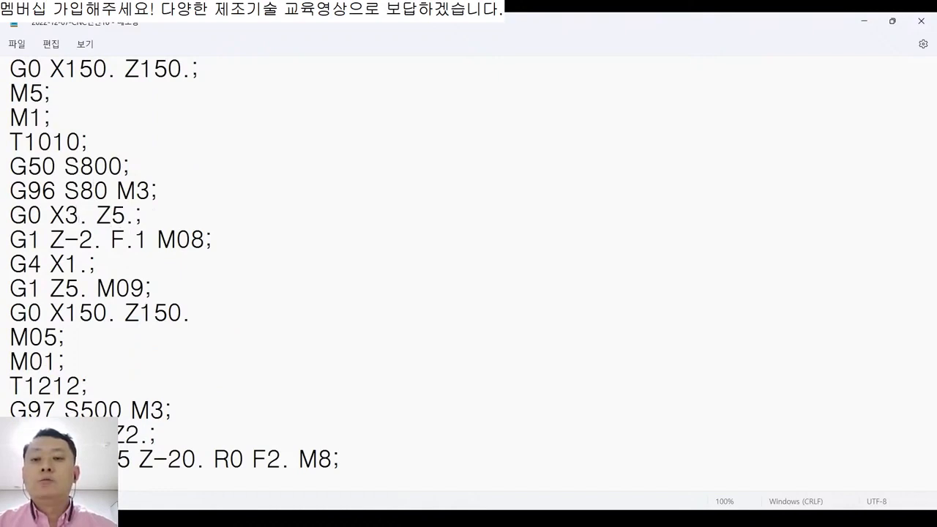
{"action": "type", "text": "4"}
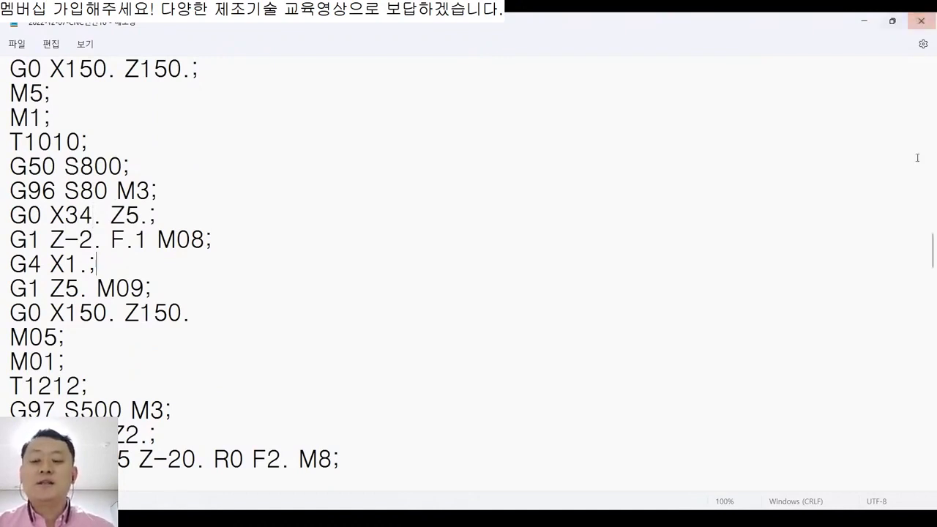
Step: Check the alarm in the turning simulator, return to Notepad and examine the T1212 block's G92 threading passes
{"action": "left_click", "coordinate": [865, 22]}
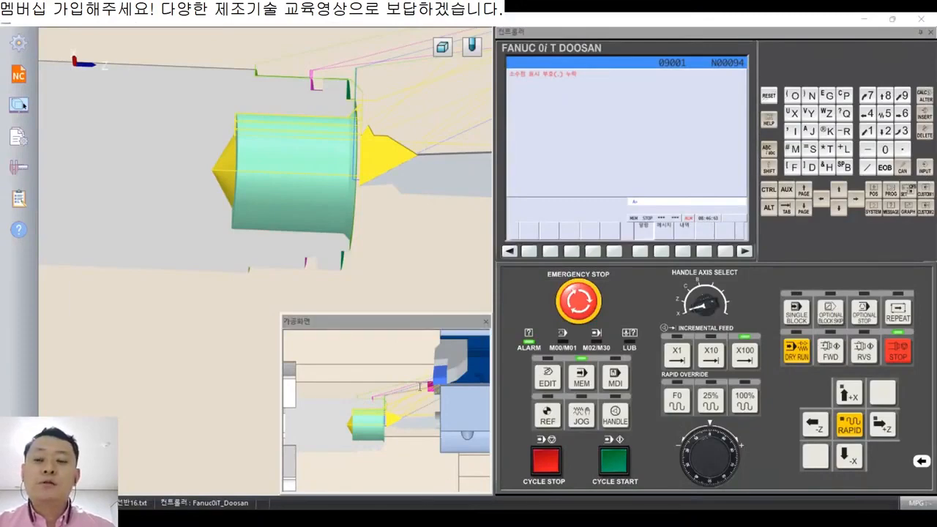
{"action": "key", "text": "alt+Tab"}
{"action": "scroll", "coordinate": [167, 254], "scroll_direction": "down", "scroll_amount": 2}
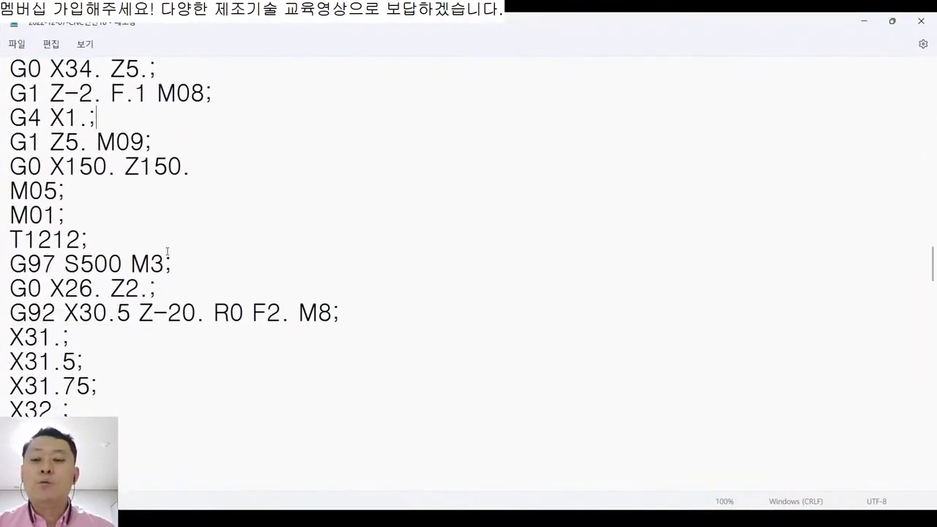
{"action": "left_click", "coordinate": [53, 249]}
{"action": "key", "text": "Down"}
{"action": "key", "text": "Down"}
{"action": "key", "text": "Right"}
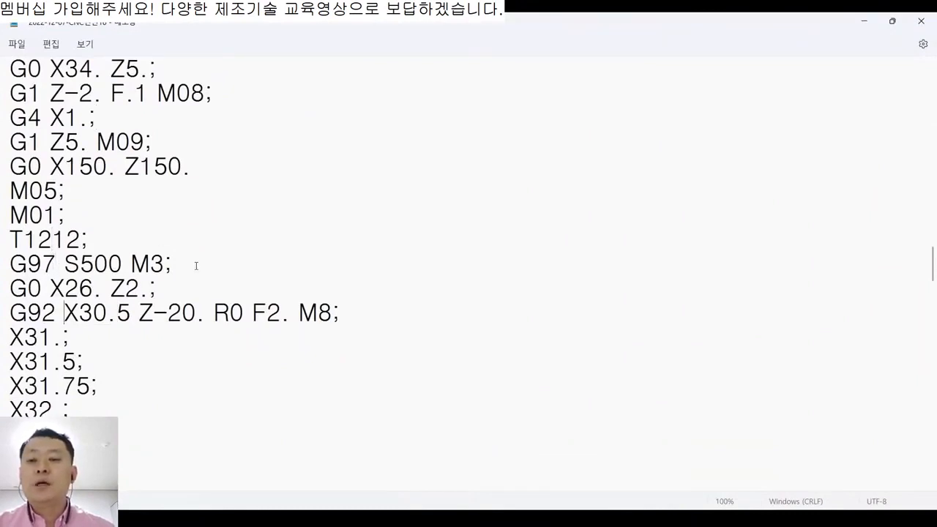
{"action": "key", "text": "Down"}
{"action": "key", "text": "Down"}
{"action": "key", "text": "Down"}
{"action": "key", "text": "Down"}
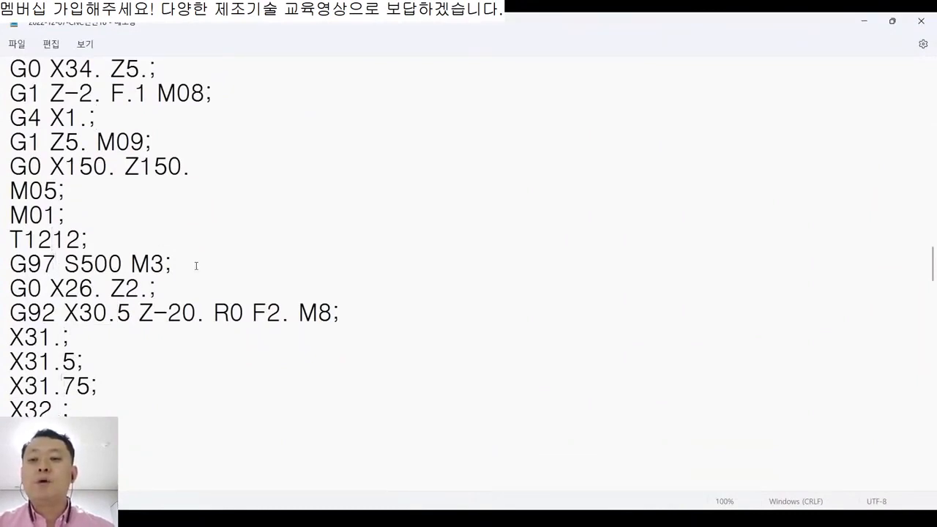
{"action": "scroll", "coordinate": [196, 265], "scroll_direction": "down", "scroll_amount": 1}
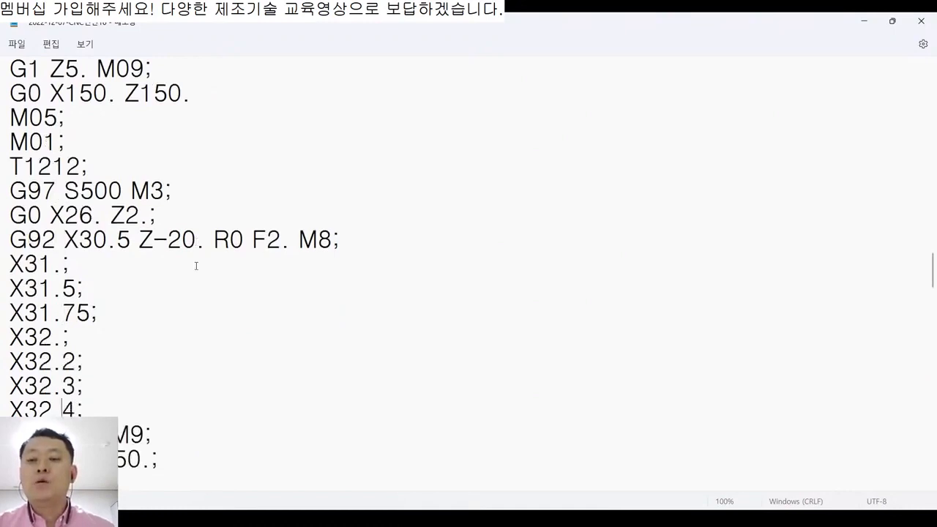
Step: Add the missing decimal point to the R value in the T1212 block's G92 line so it reads R0
{"action": "key", "text": "Up"}
{"action": "key", "text": "Up"}
{"action": "key", "text": "Up"}
{"action": "key", "text": "Up"}
{"action": "key", "text": "Up"}
{"action": "key", "text": "Up"}
{"action": "key", "text": "Up"}
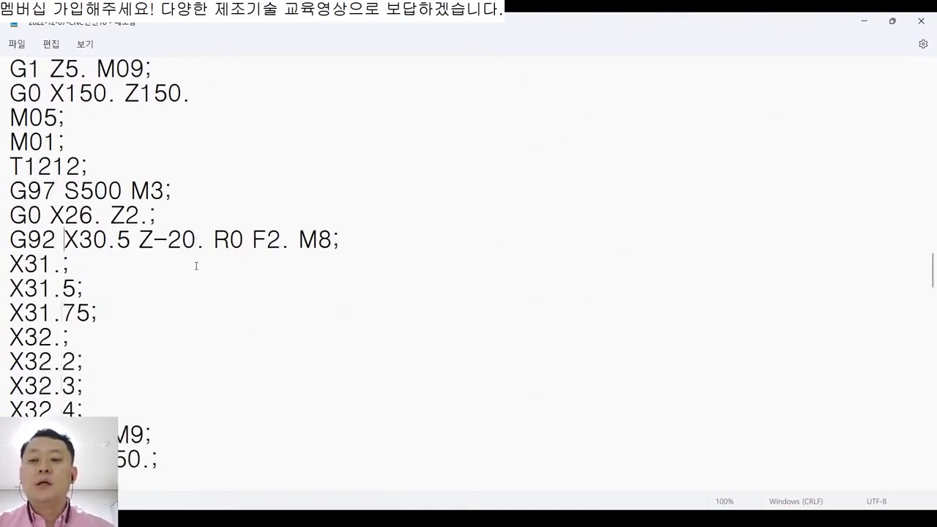
{"action": "key", "text": "Right"}
{"action": "key", "text": "Right"}
{"action": "key", "text": "Right"}
{"action": "key", "text": "Right"}
{"action": "key", "text": "Right"}
{"action": "key", "text": "Right"}
{"action": "key", "text": "Right"}
{"action": "key", "text": "Right"}
{"action": "key", "text": "Right"}
{"action": "key", "text": "Right"}
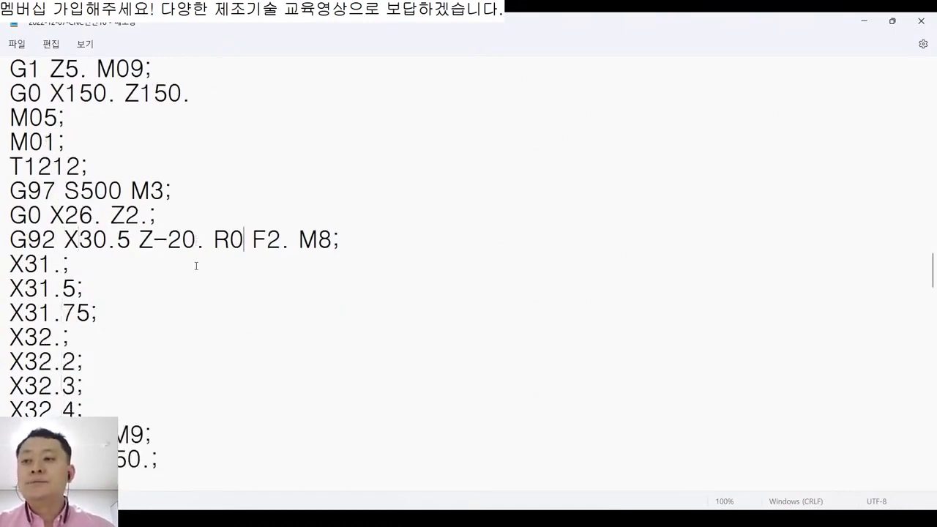
{"action": "type", "text": "."}
{"action": "key", "text": "Down"}
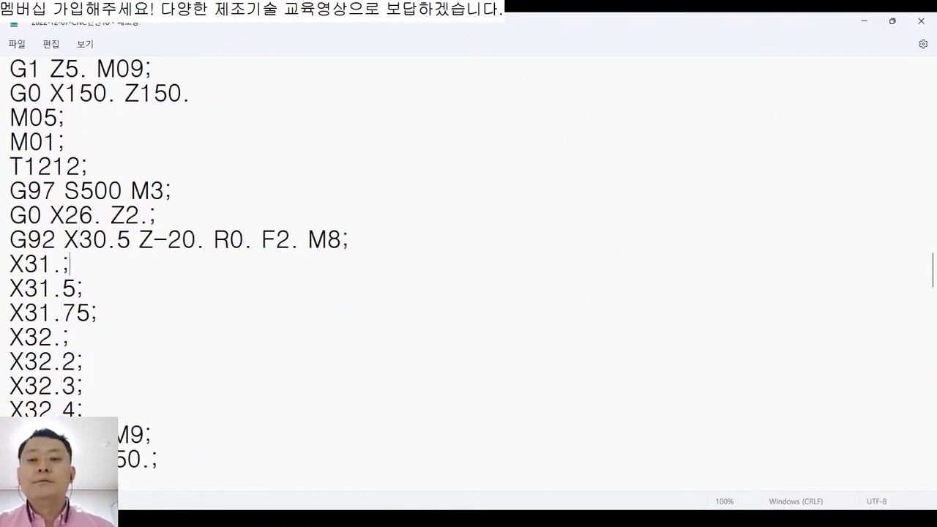
Step: Check the remaining threading passes and retract lines of the T1212 block down to M0
{"action": "key", "text": "Down"}
{"action": "key", "text": "Down"}
{"action": "key", "text": "Down"}
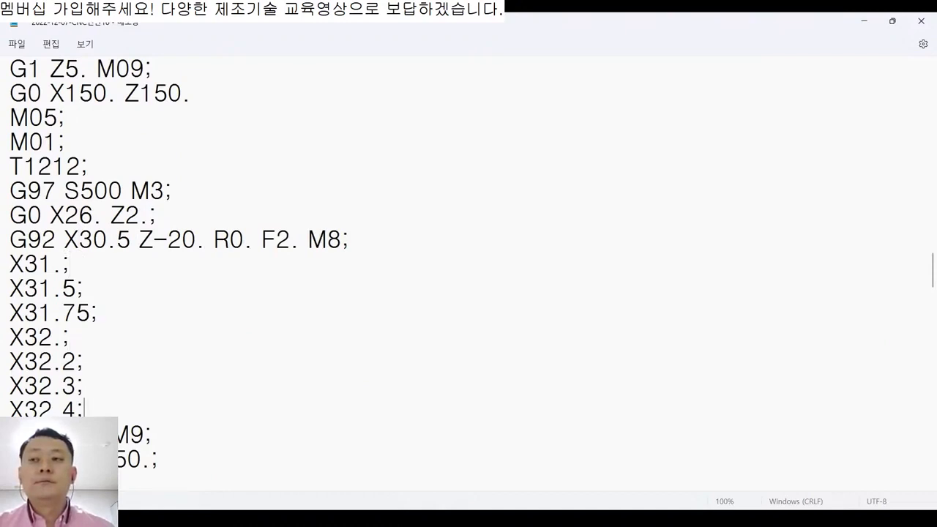
{"action": "key", "text": "Down"}
{"action": "key", "text": "Down"}
{"action": "key", "text": "Down"}
{"action": "key", "text": "Down"}
{"action": "key", "text": "Down"}
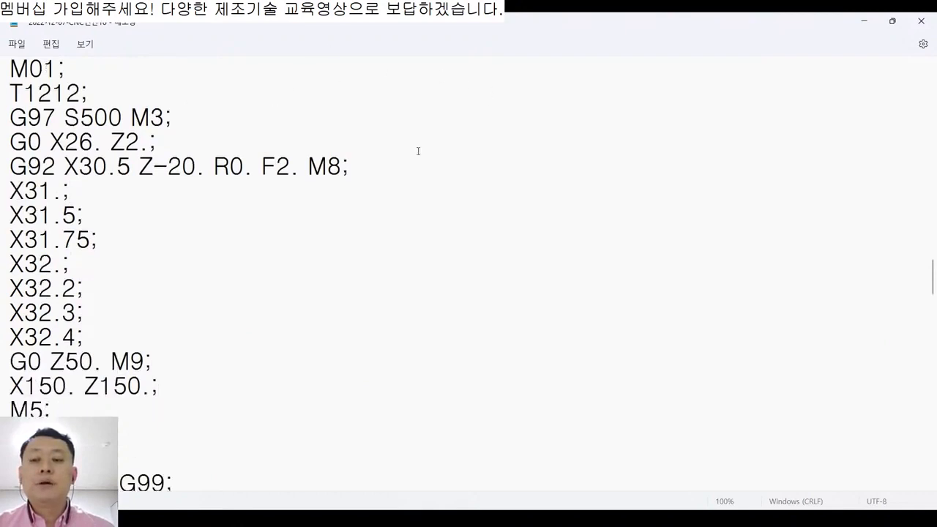
Step: Switch back to the turning simulator, reload the modified NC file and reset the workpiece to uncut stock
{"action": "left_click", "coordinate": [865, 21]}
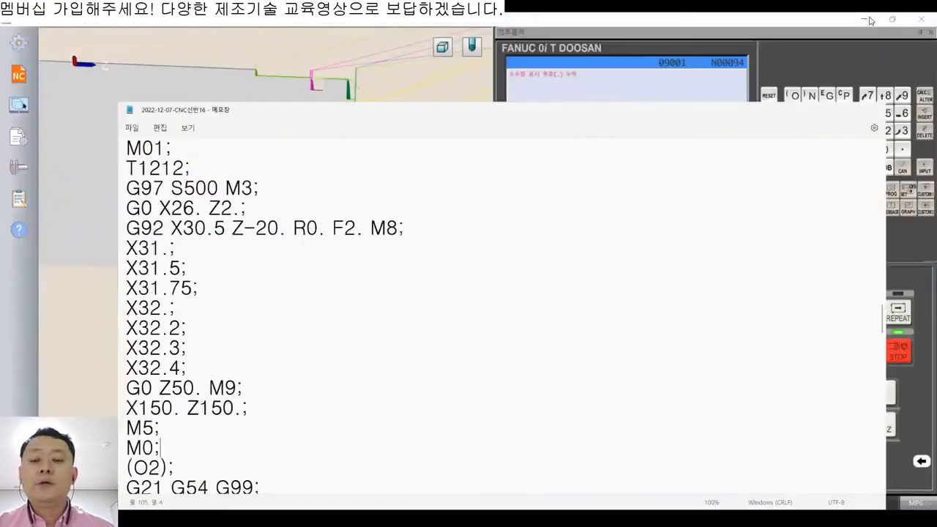
{"action": "left_click", "coordinate": [547, 376]}
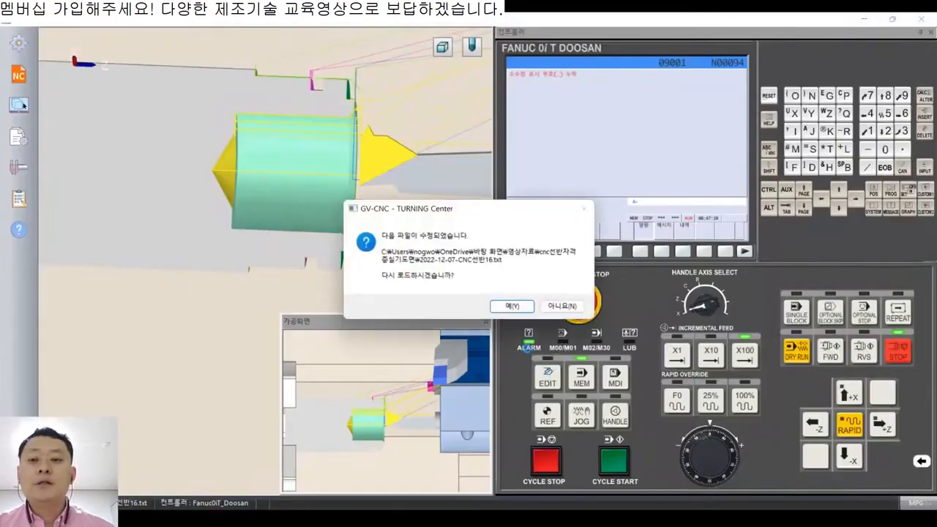
{"action": "left_click", "coordinate": [521, 302]}
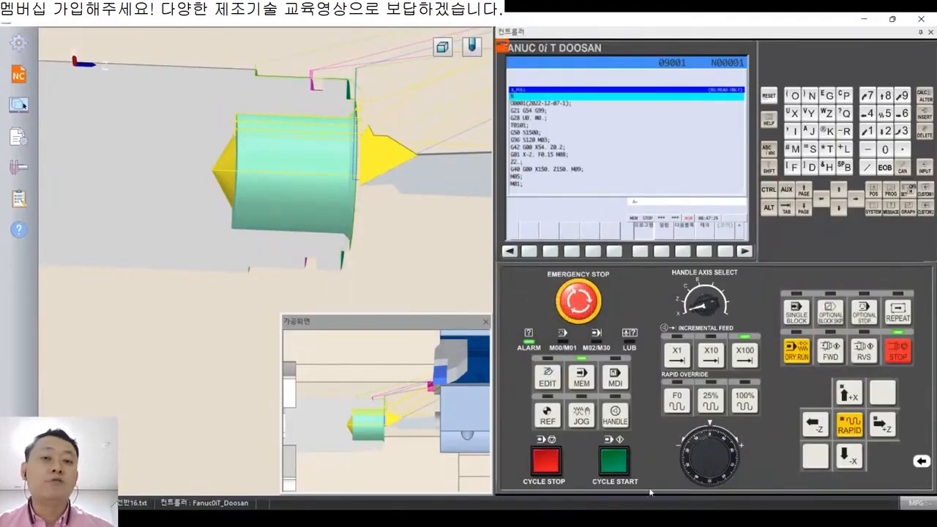
{"action": "left_click", "coordinate": [650, 519]}
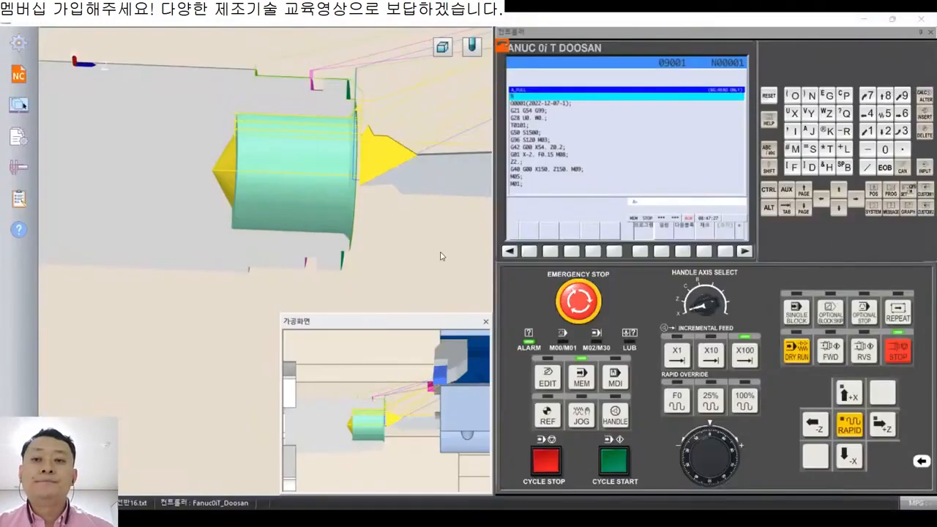
{"action": "right_click", "coordinate": [395, 192]}
{"action": "left_click", "coordinate": [432, 197]}
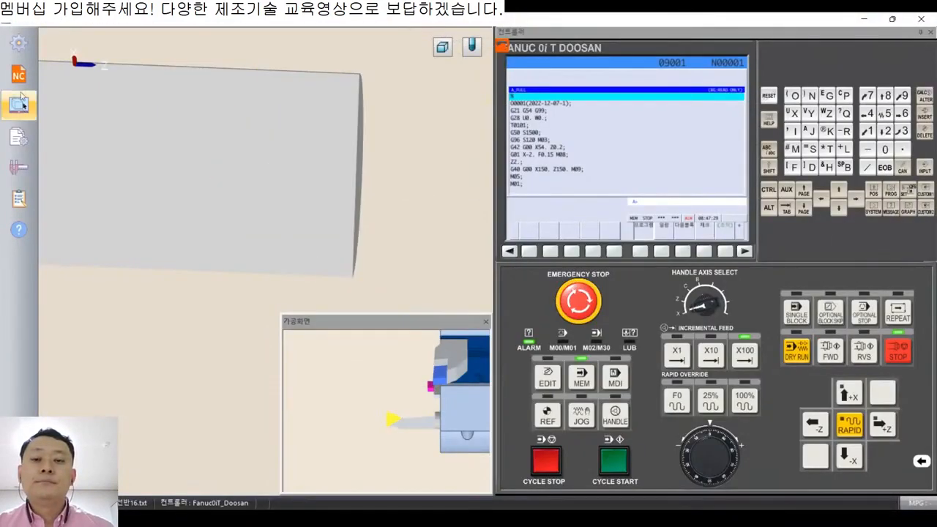
Step: Open the tool settings and set the cutting colour of tool 4, the internal drill, to dark blue
{"action": "left_click", "coordinate": [18, 42]}
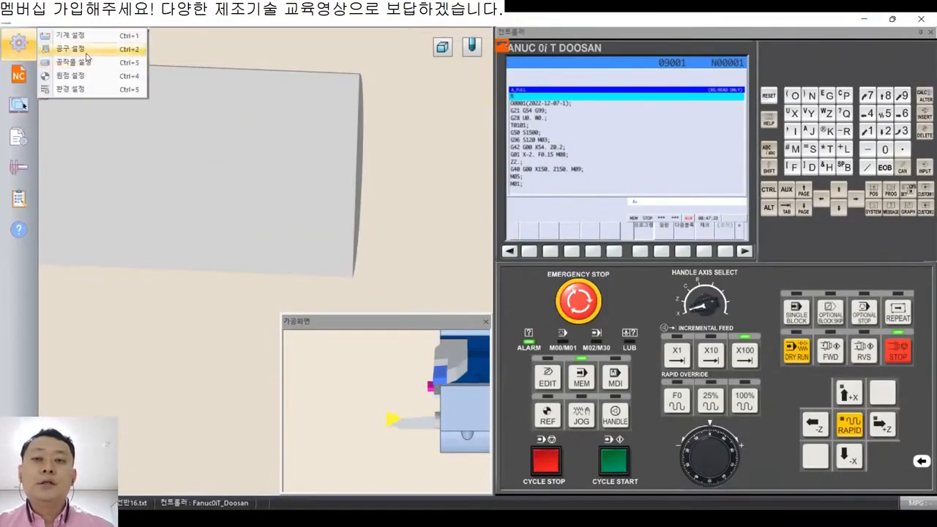
{"action": "left_click", "coordinate": [79, 48]}
{"action": "left_click", "coordinate": [505, 126]}
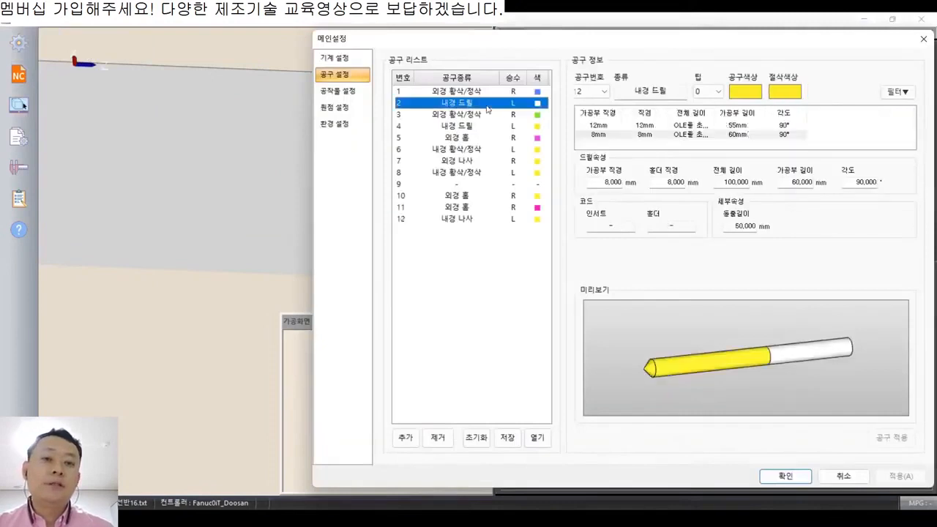
{"action": "left_click", "coordinate": [788, 94]}
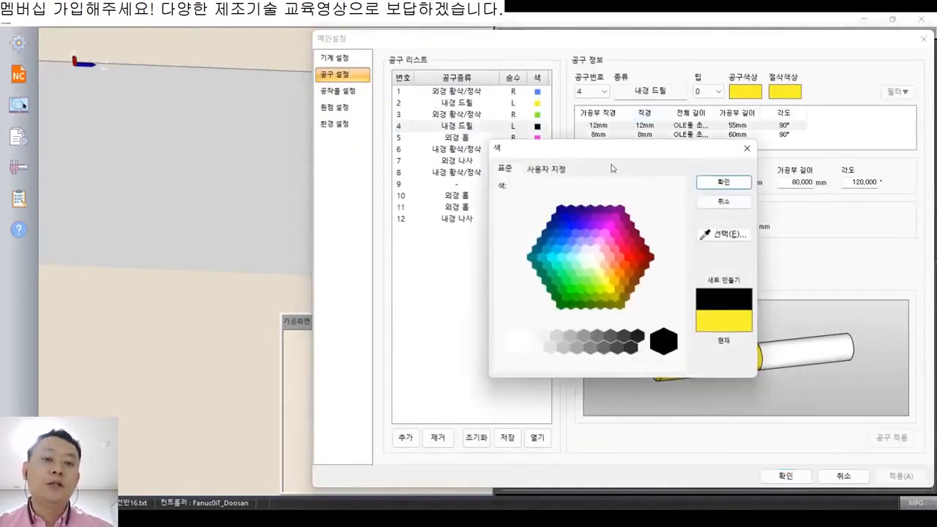
{"action": "left_click", "coordinate": [549, 233]}
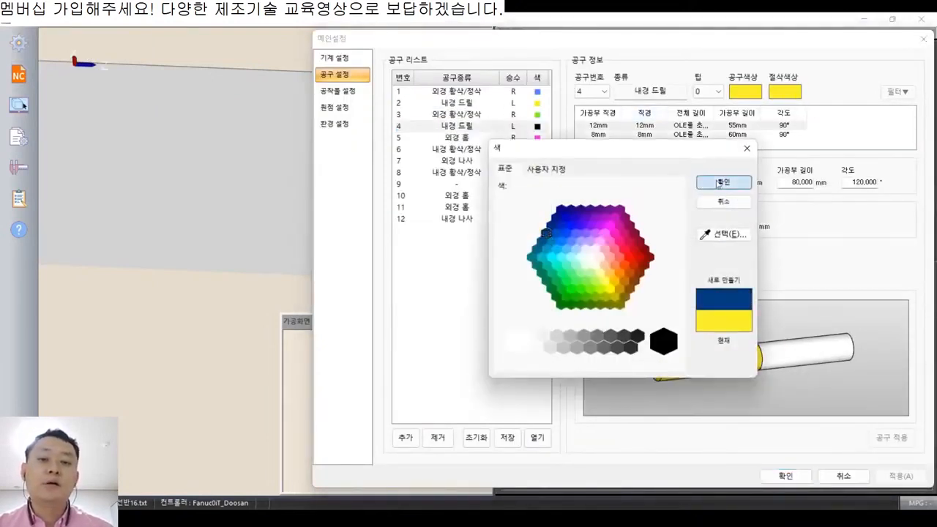
{"action": "left_click", "coordinate": [700, 183]}
Step: Review the colours of tools 2 to 8 and set the cutting colour of tool 7, the external threading tool, to pale cyan
{"action": "left_click", "coordinate": [537, 104]}
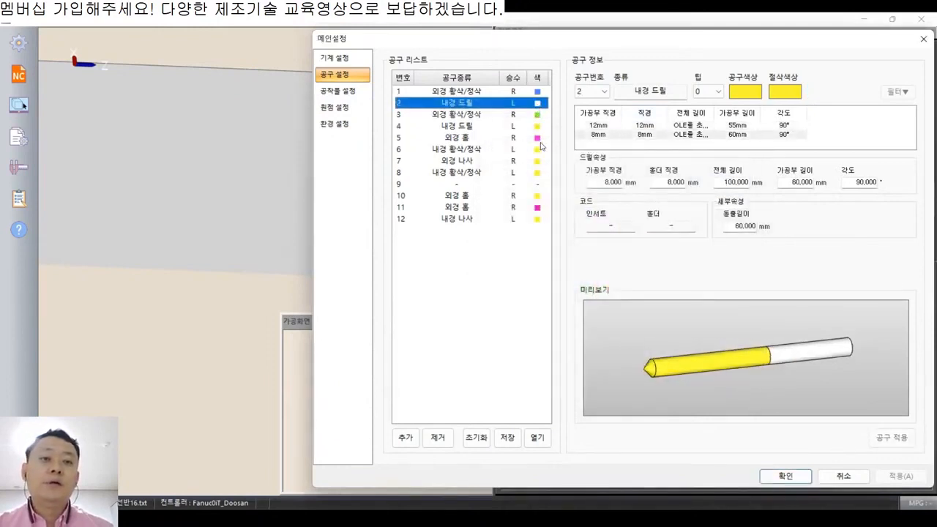
{"action": "left_click", "coordinate": [539, 126]}
{"action": "left_click", "coordinate": [537, 149]}
{"action": "left_click", "coordinate": [537, 137]}
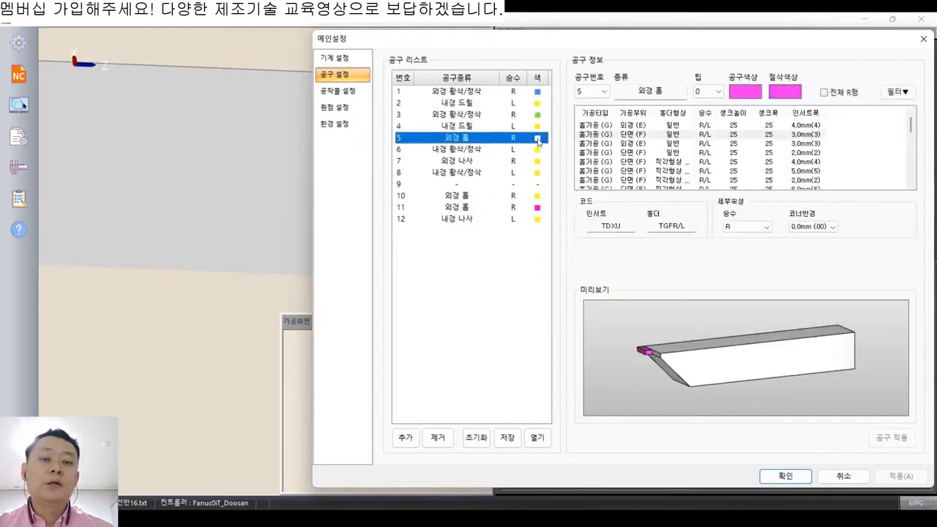
{"action": "left_click", "coordinate": [537, 150]}
{"action": "left_click", "coordinate": [537, 161]}
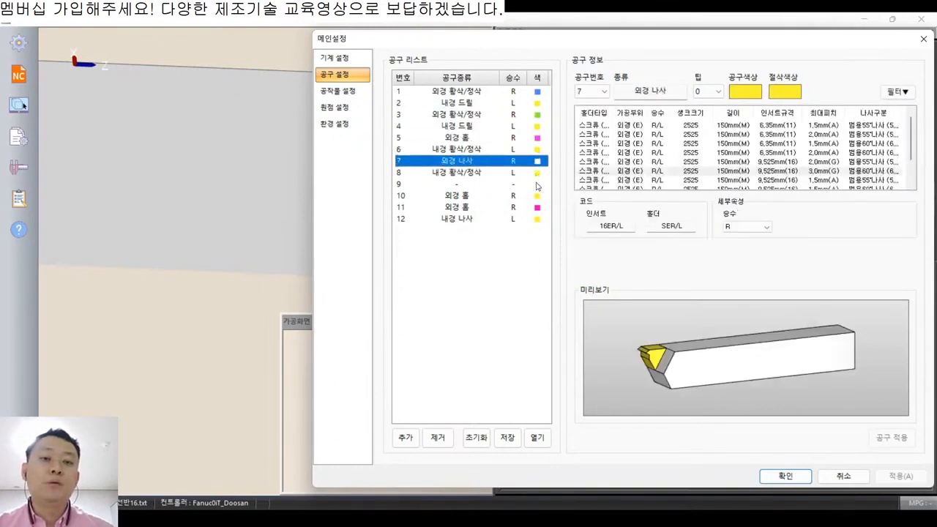
{"action": "left_click", "coordinate": [791, 96]}
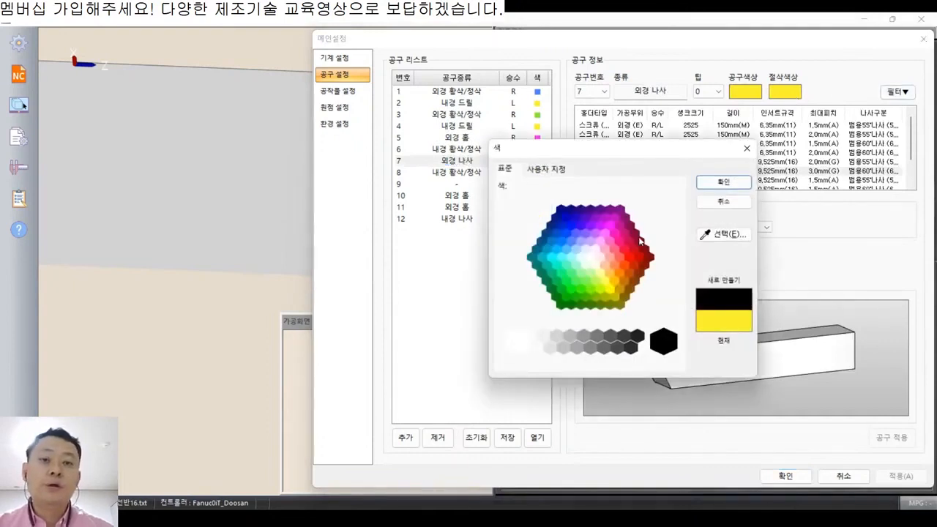
{"action": "left_click", "coordinate": [581, 258]}
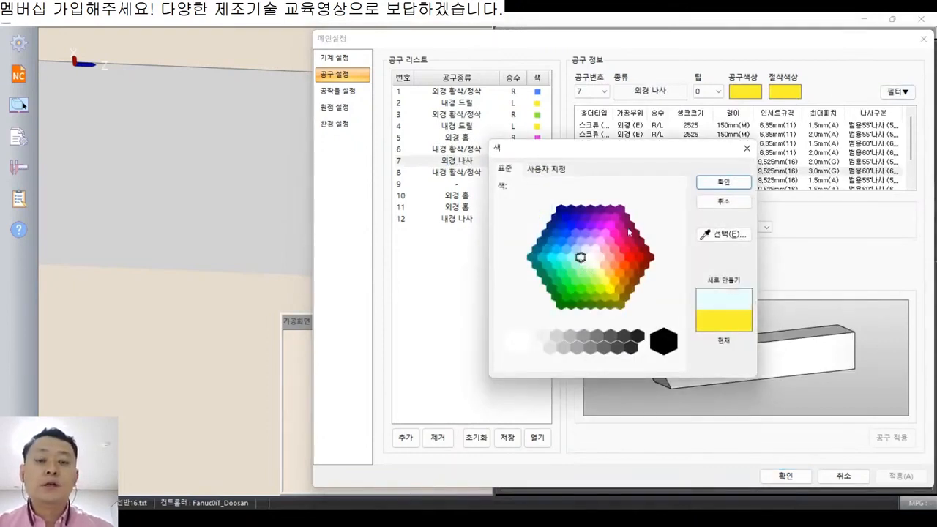
{"action": "left_click", "coordinate": [722, 182]}
{"action": "left_click", "coordinate": [540, 174]}
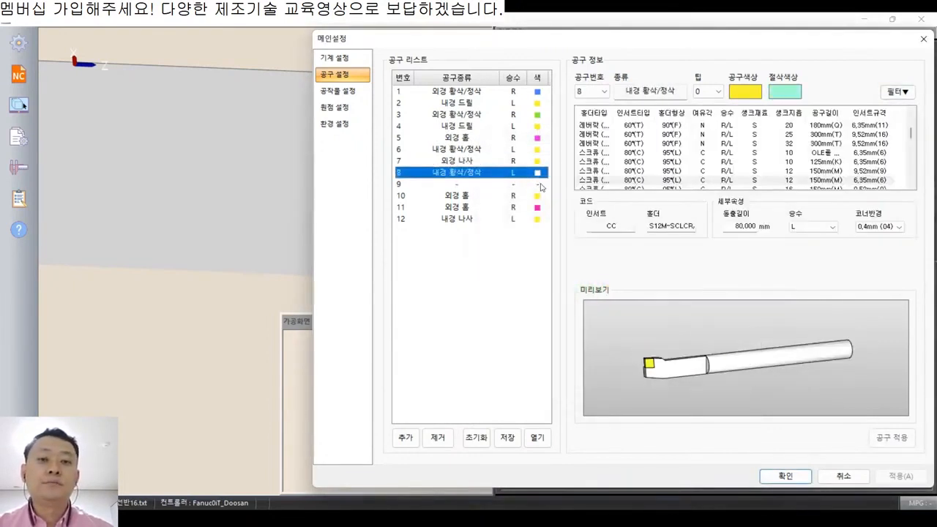
Step: Check the cutting colours of tools 10, 11 and 12 and accept the tool settings
{"action": "left_click", "coordinate": [538, 197]}
{"action": "left_click", "coordinate": [538, 209]}
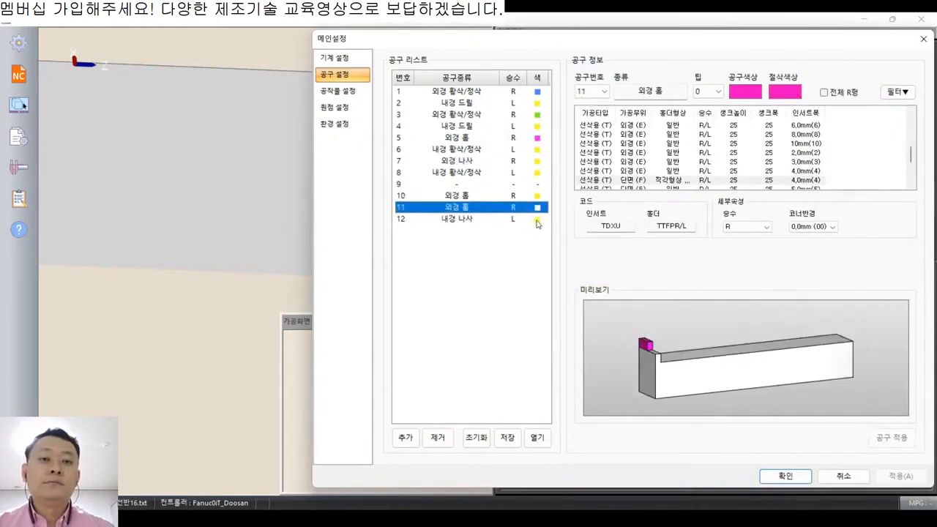
{"action": "left_click", "coordinate": [537, 220]}
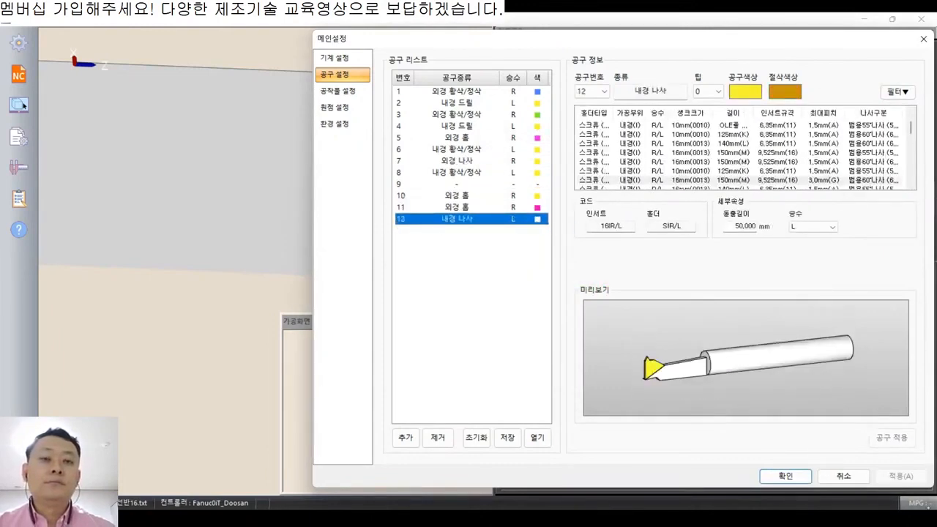
{"action": "left_click", "coordinate": [785, 476]}
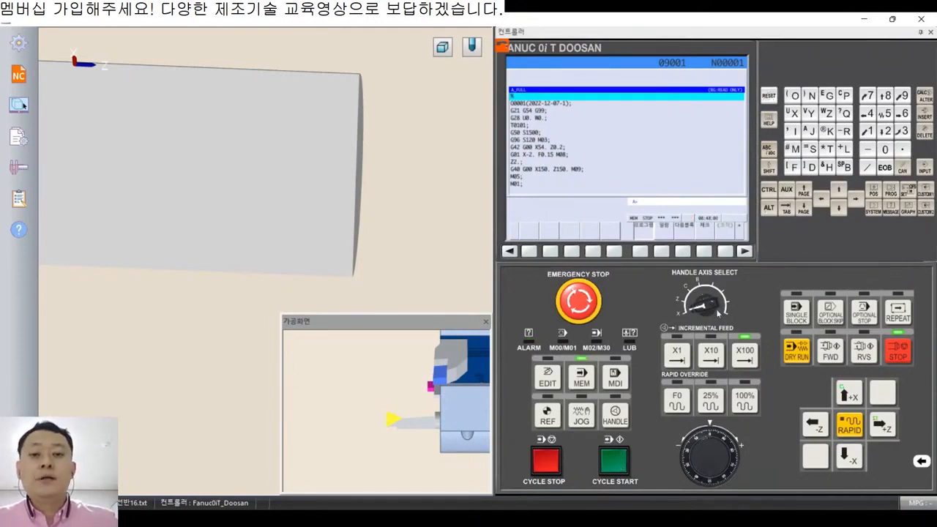
Step: Run the reloaded program up to its program stop and examine the grooves, bore and internal thread cut in the workpiece
{"action": "left_click", "coordinate": [617, 469]}
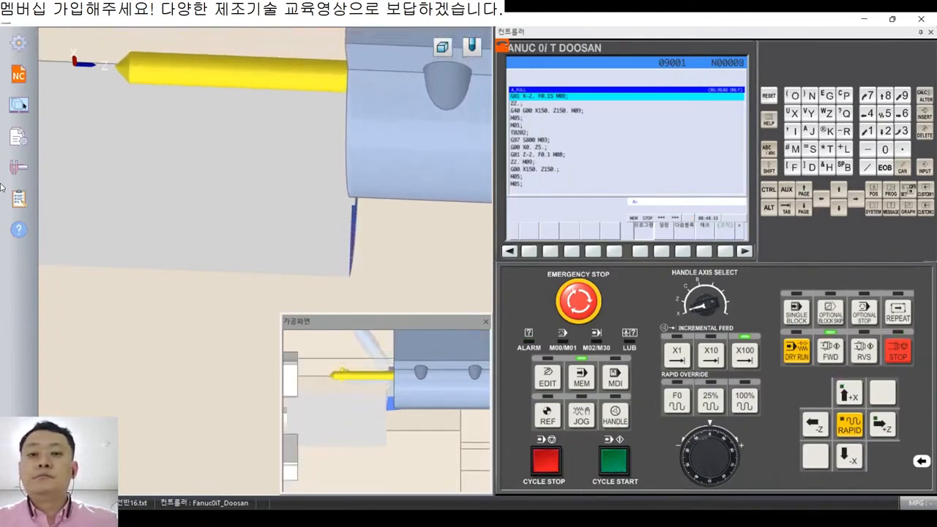
{"action": "middle_click_drag", "start_coordinate": [247, 276], "coordinate": [265, 224]}
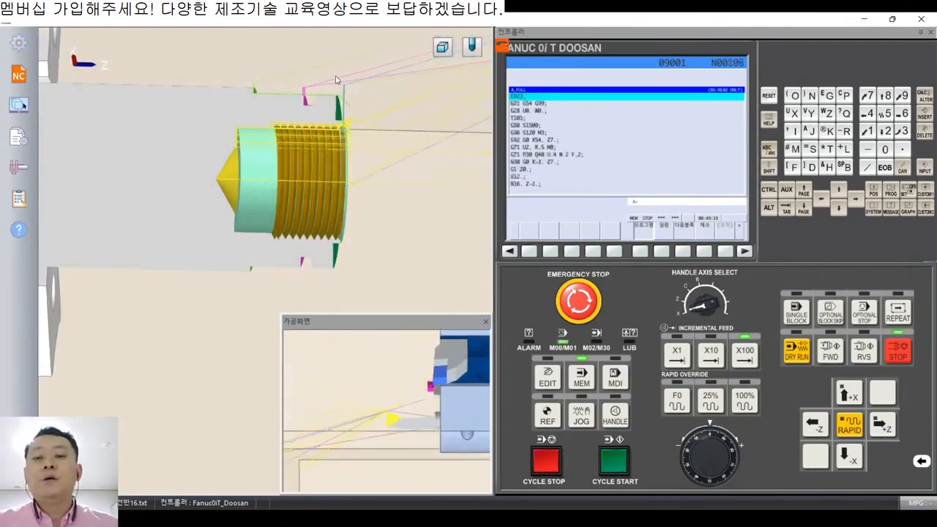
{"action": "scroll", "coordinate": [313, 137], "scroll_direction": "up", "scroll_amount": 5}
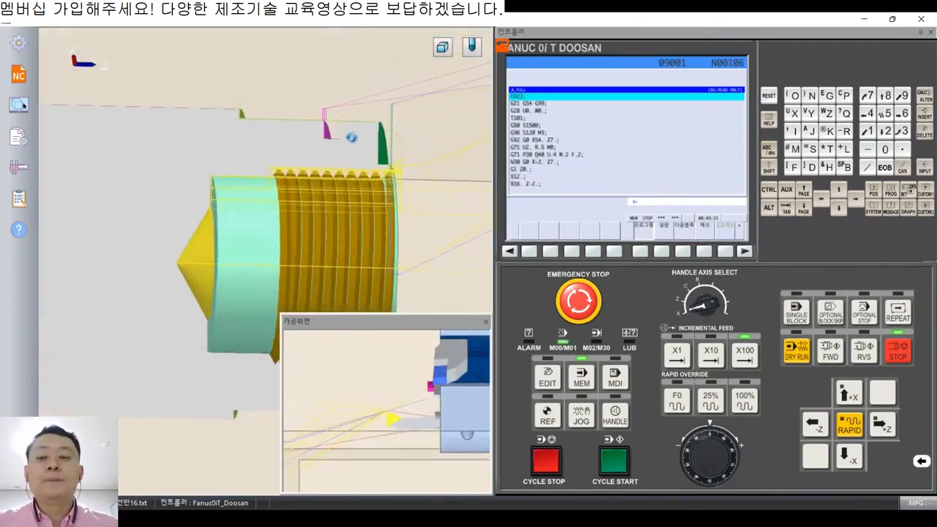
{"action": "mouse_move", "coordinate": [314, 146]}
{"action": "middle_mouse_down"}
{"action": "mouse_move", "coordinate": [242, 256]}
{"action": "mouse_move", "coordinate": [237, 217]}
{"action": "mouse_move", "coordinate": [306, 111]}
{"action": "mouse_move", "coordinate": [286, 115]}
{"action": "mouse_move", "coordinate": [312, 138]}
{"action": "middle_mouse_up"}
{"action": "scroll", "coordinate": [341, 213], "scroll_direction": "down", "scroll_amount": 4}
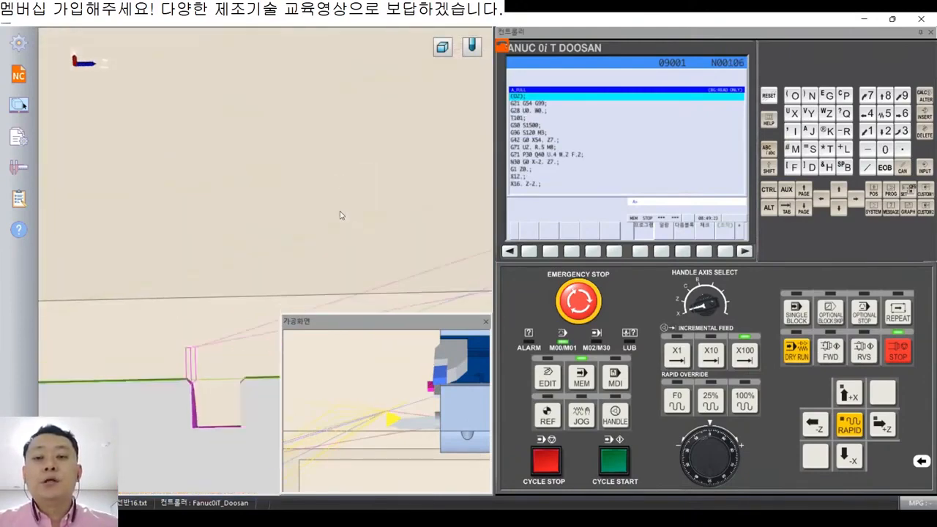
{"action": "middle_click_drag", "start_coordinate": [337, 220], "coordinate": [293, 63]}
{"action": "middle_click_drag", "start_coordinate": [293, 246], "coordinate": [294, 172]}
{"action": "scroll", "coordinate": [293, 172], "scroll_direction": "up", "scroll_amount": 2}
{"action": "middle_click_drag", "start_coordinate": [324, 246], "coordinate": [370, 115]}
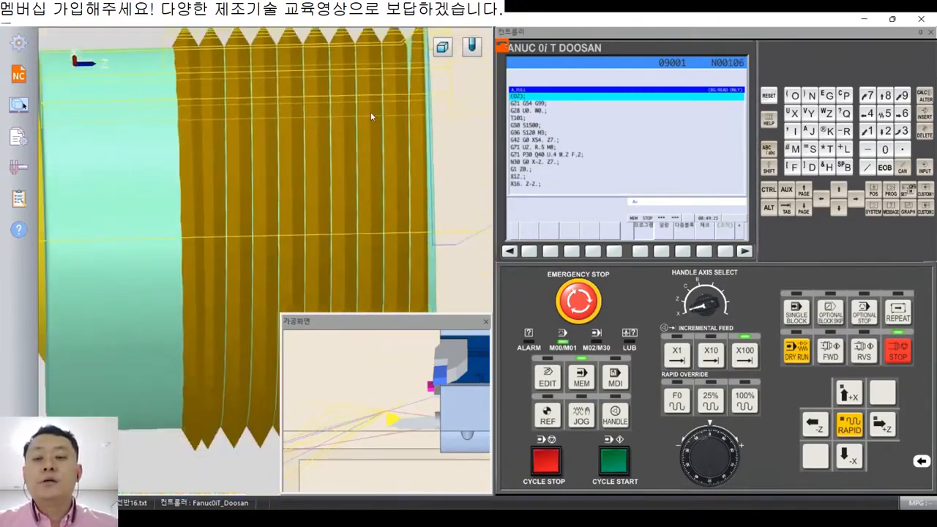
{"action": "scroll", "coordinate": [330, 178], "scroll_direction": "down", "scroll_amount": 3}
{"action": "middle_click_drag", "start_coordinate": [345, 192], "coordinate": [390, 112]}
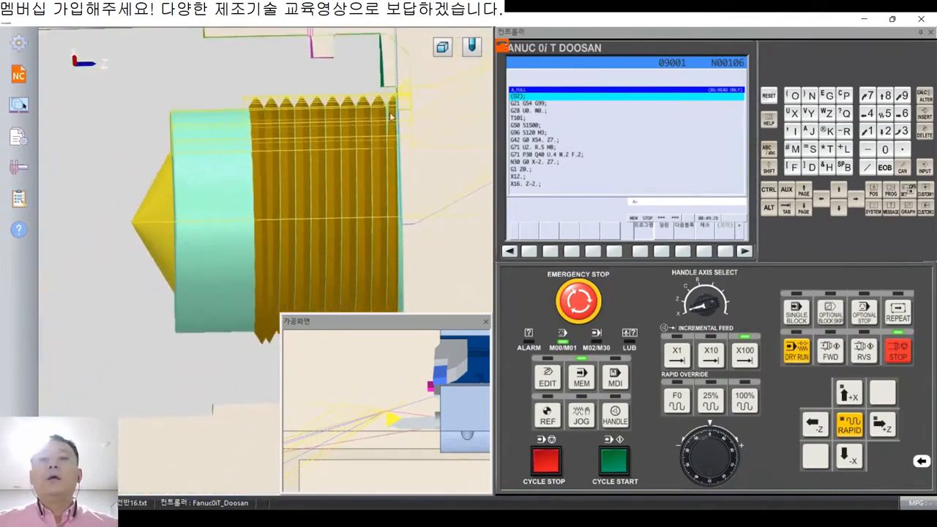
Step: Reopen the tool settings and apply the right-angle face grooving holder TTFPR/L with a 3.0 mm insert width to tool 10
{"action": "left_click", "coordinate": [19, 44]}
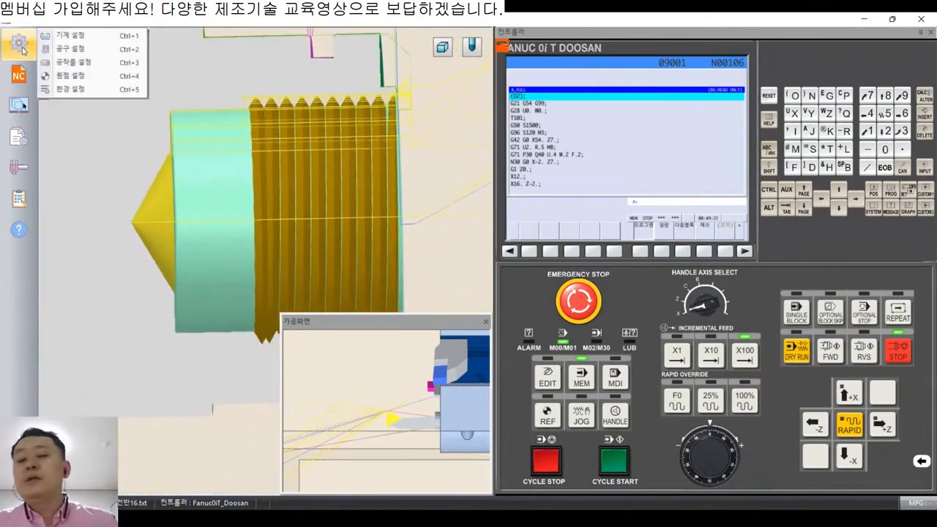
{"action": "left_click", "coordinate": [94, 51]}
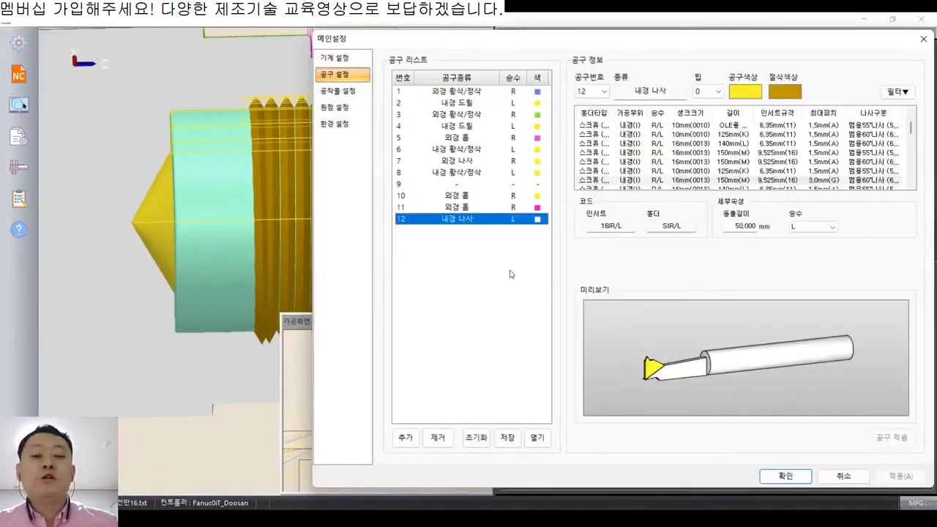
{"action": "left_click", "coordinate": [461, 174]}
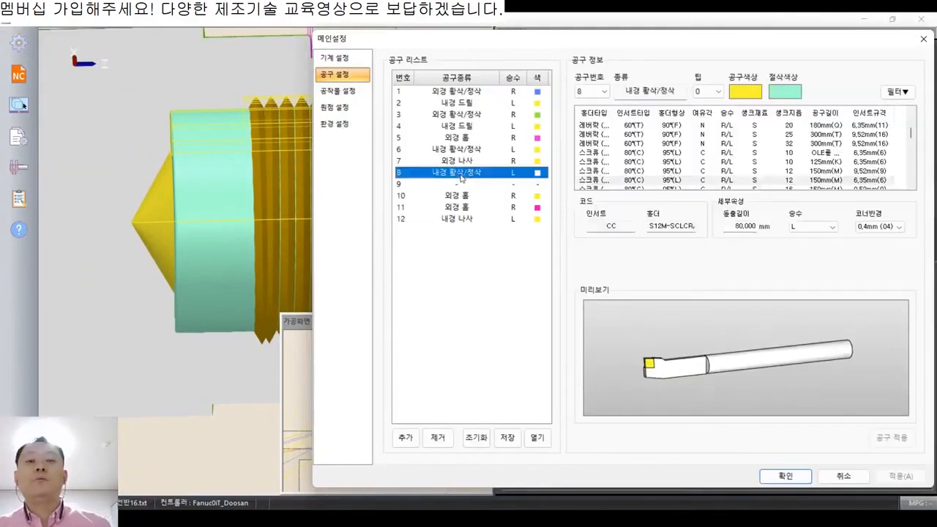
{"action": "left_click", "coordinate": [461, 198]}
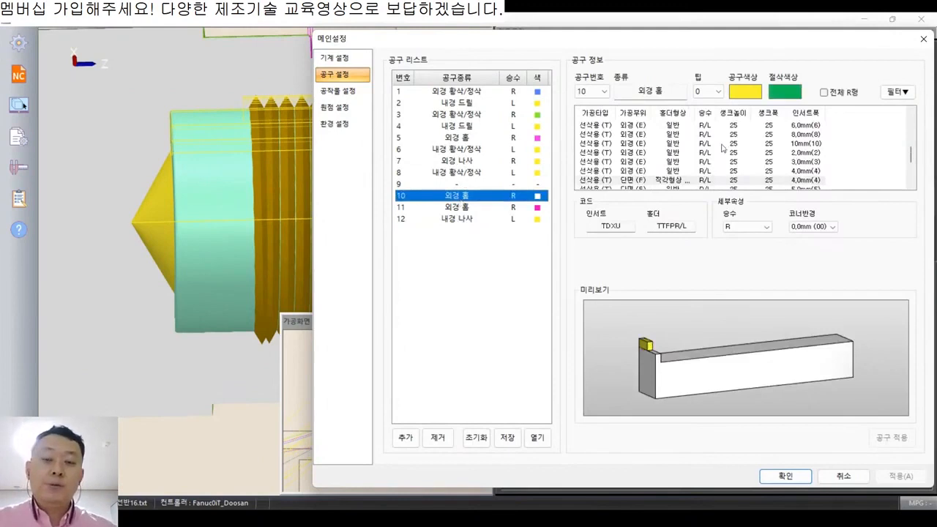
{"action": "scroll", "coordinate": [723, 148], "scroll_direction": "down", "scroll_amount": 1}
{"action": "left_click", "coordinate": [724, 146]}
{"action": "scroll", "coordinate": [725, 150], "scroll_direction": "down", "scroll_amount": 1}
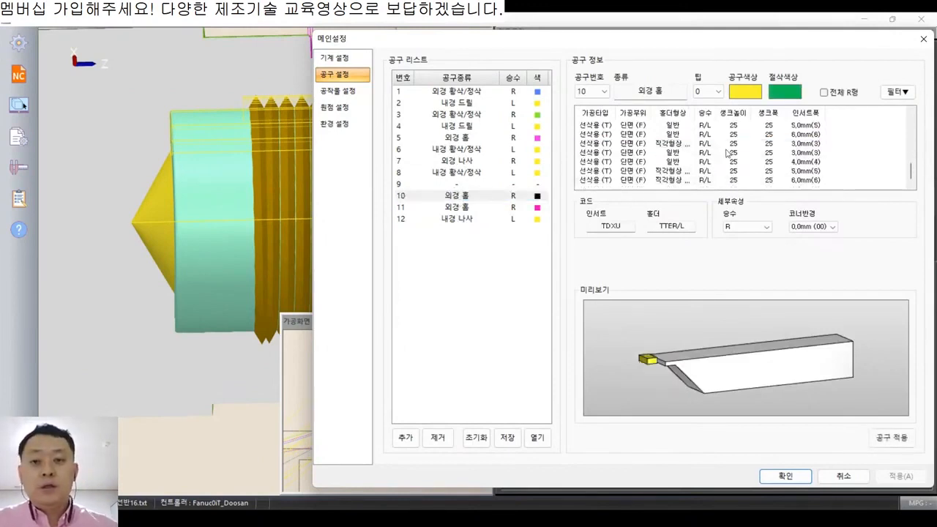
{"action": "left_click", "coordinate": [689, 180]}
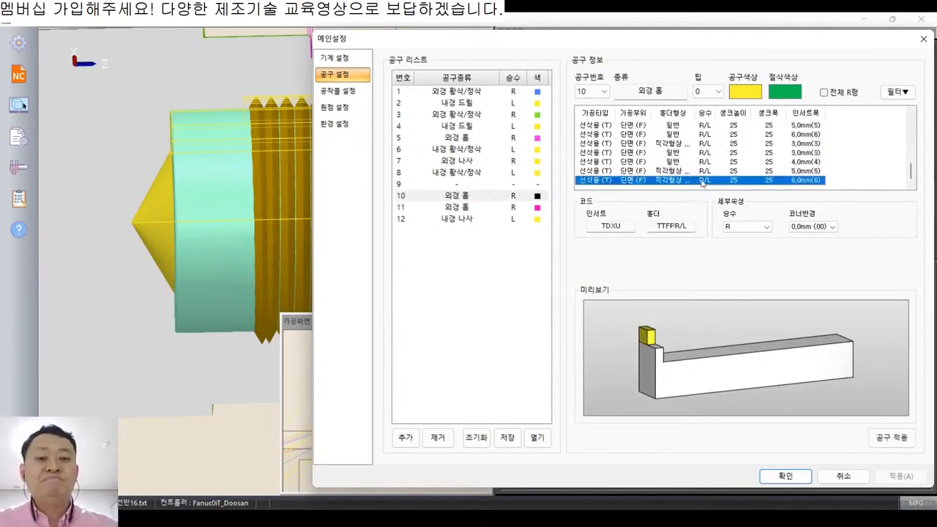
{"action": "left_click", "coordinate": [675, 134]}
{"action": "left_click", "coordinate": [676, 145]}
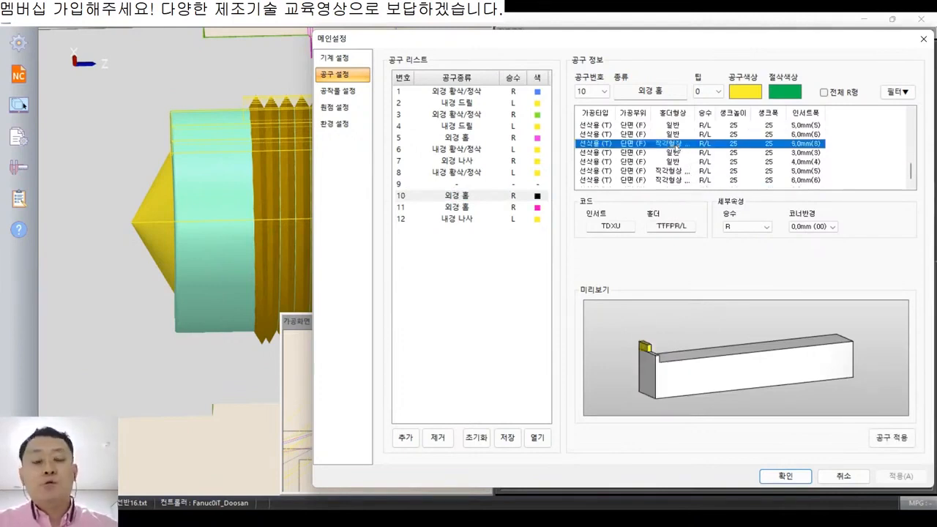
{"action": "left_click", "coordinate": [893, 441]}
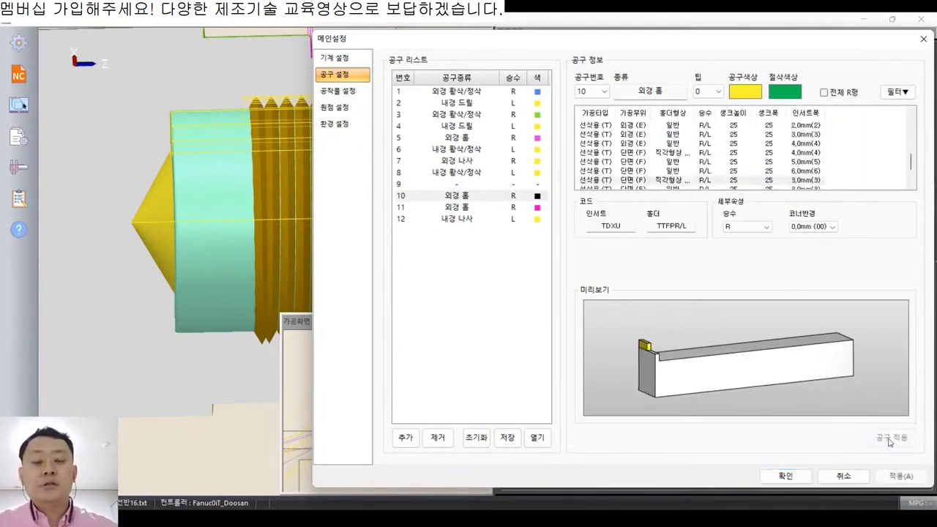
Step: Set the cutting colour of tool 4, the internal drill, to blue and apply it to the tool
{"action": "left_click", "coordinate": [456, 209]}
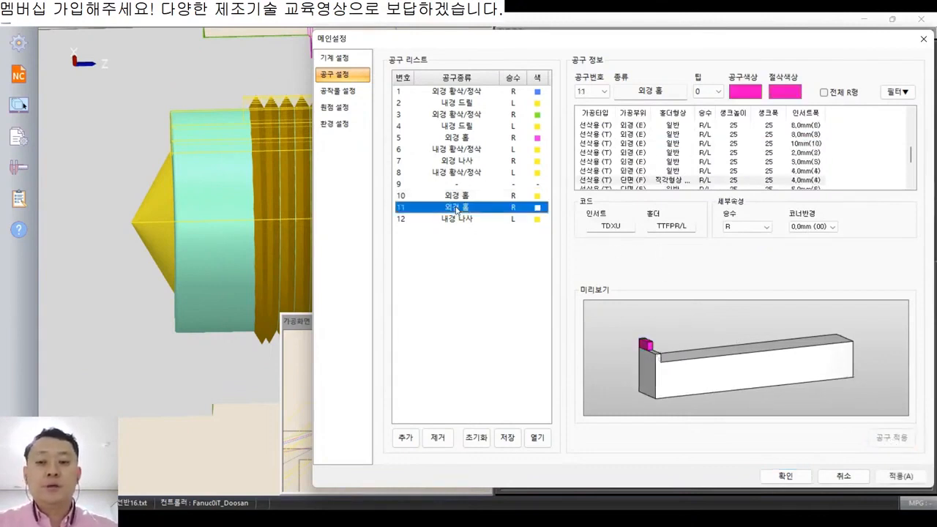
{"action": "left_click", "coordinate": [459, 220]}
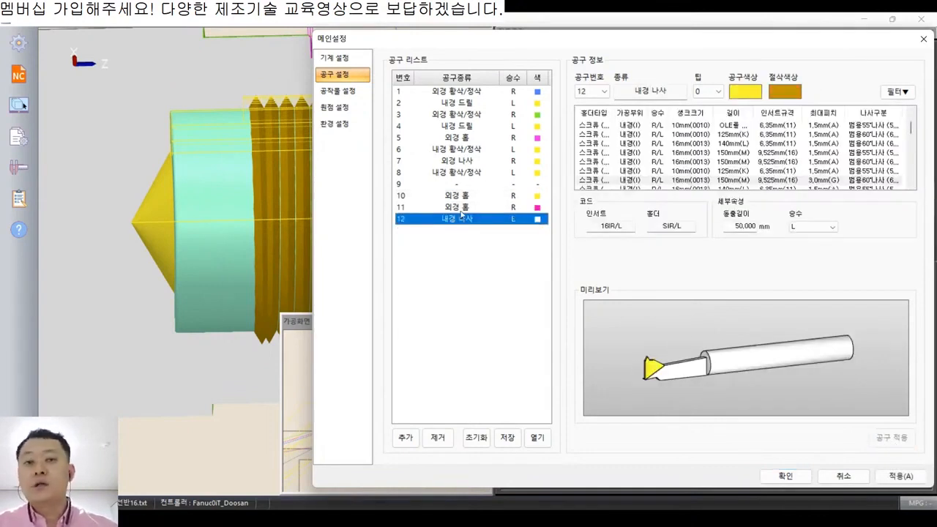
{"action": "left_click", "coordinate": [460, 207]}
{"action": "left_click", "coordinate": [457, 195]}
{"action": "left_click", "coordinate": [462, 126]}
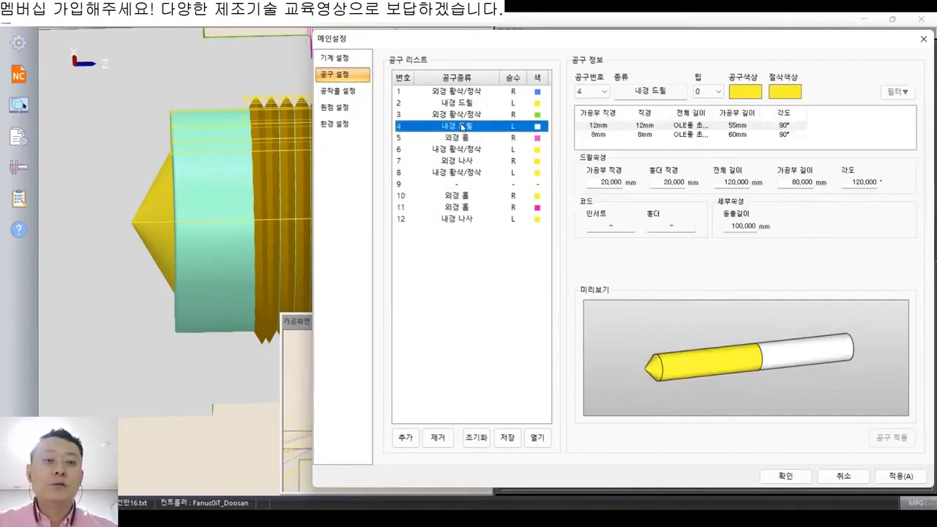
{"action": "left_click", "coordinate": [537, 126]}
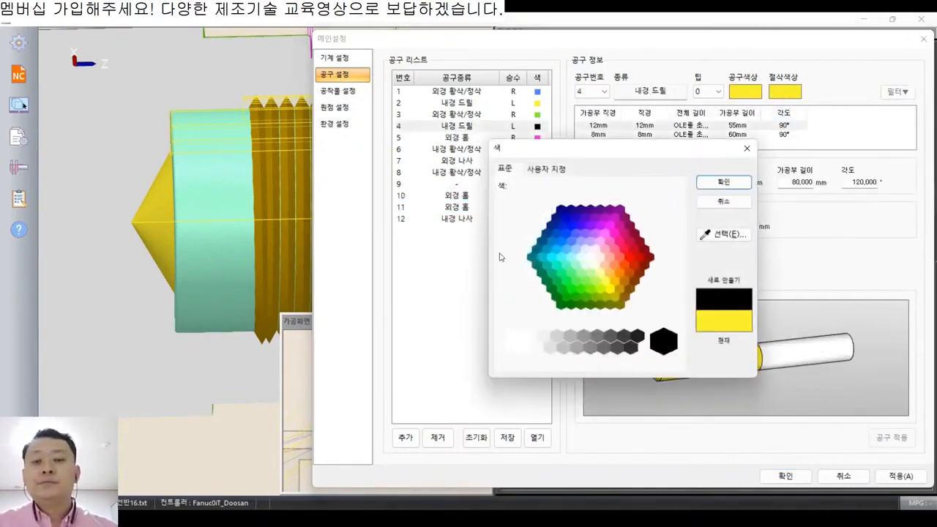
{"action": "left_click", "coordinate": [724, 182]}
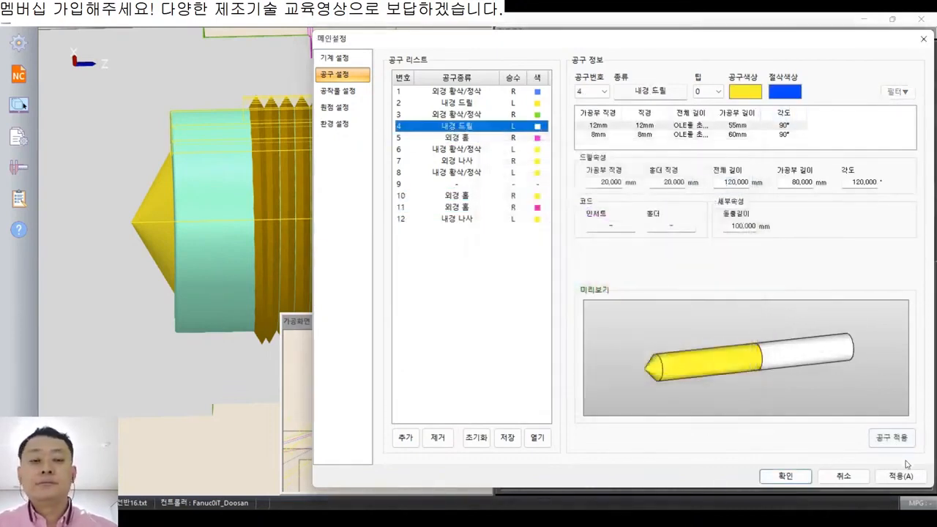
{"action": "left_click", "coordinate": [899, 436]}
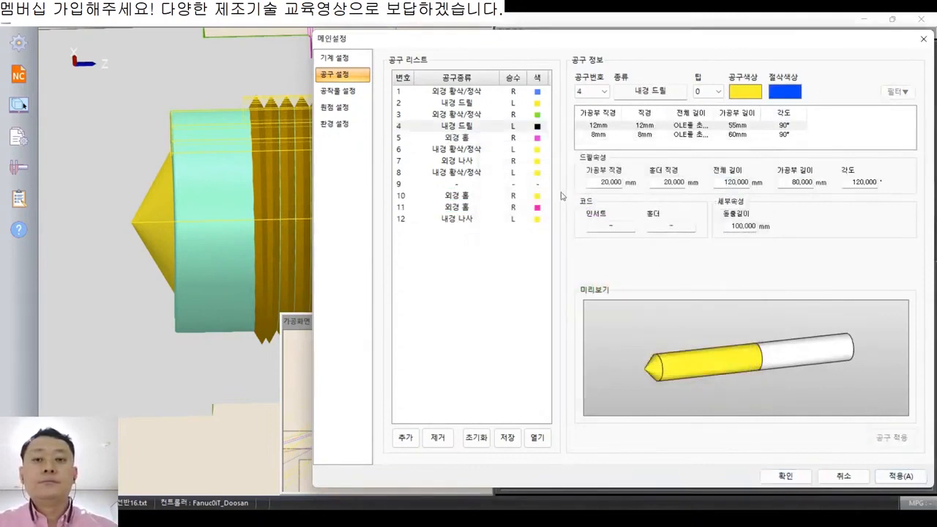
Step: Set the cutting colour of tool 7, the external threading tool, to dark gold and apply it to the tool
{"action": "left_click", "coordinate": [494, 103]}
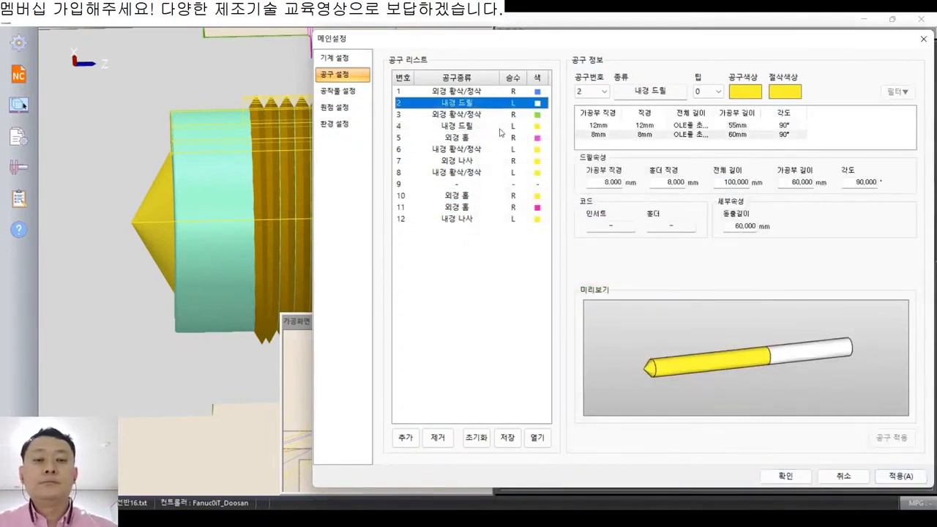
{"action": "left_click", "coordinate": [500, 127]}
{"action": "key", "text": "Down"}
{"action": "key", "text": "Down"}
{"action": "key", "text": "Down"}
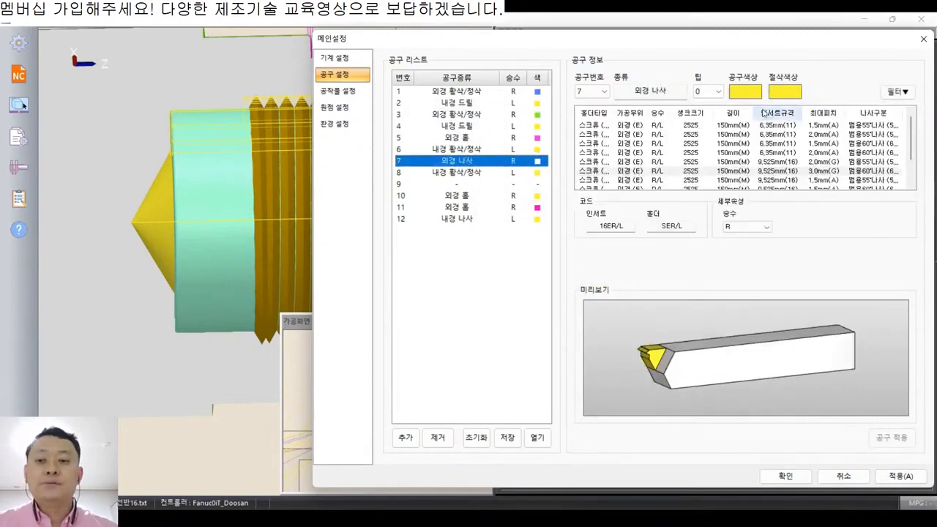
{"action": "left_click", "coordinate": [780, 93]}
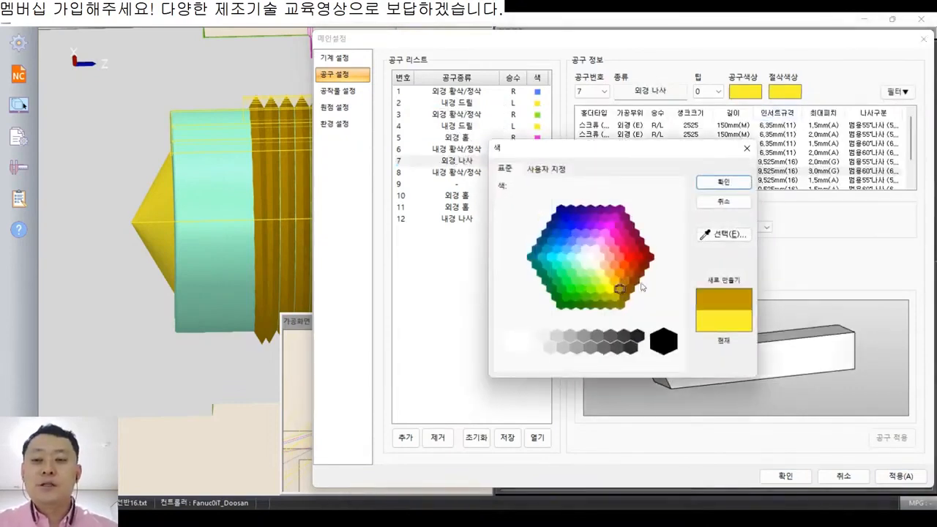
{"action": "left_click", "coordinate": [740, 178]}
{"action": "left_click", "coordinate": [904, 437]}
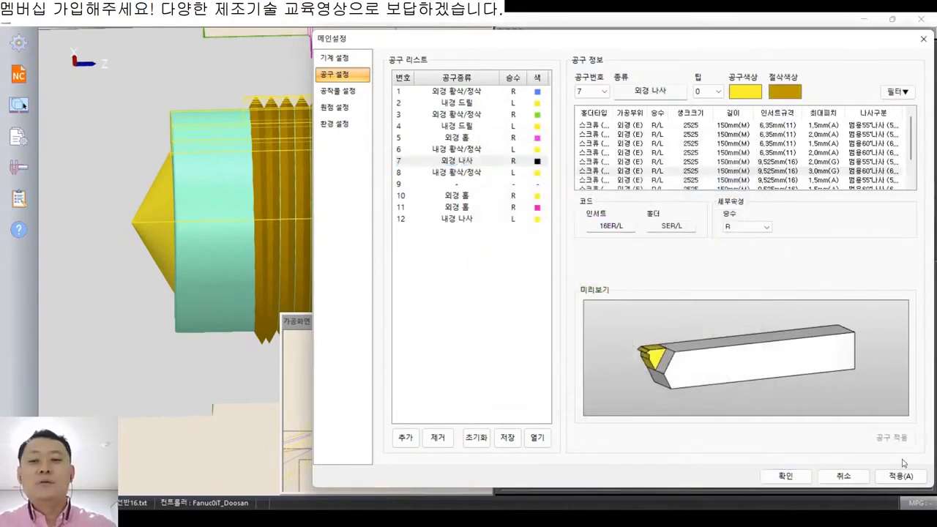
Step: Check the cutting colours of tools 8, 10, 11 and 12 and confirm the changed tool settings
{"action": "left_click", "coordinate": [450, 173]}
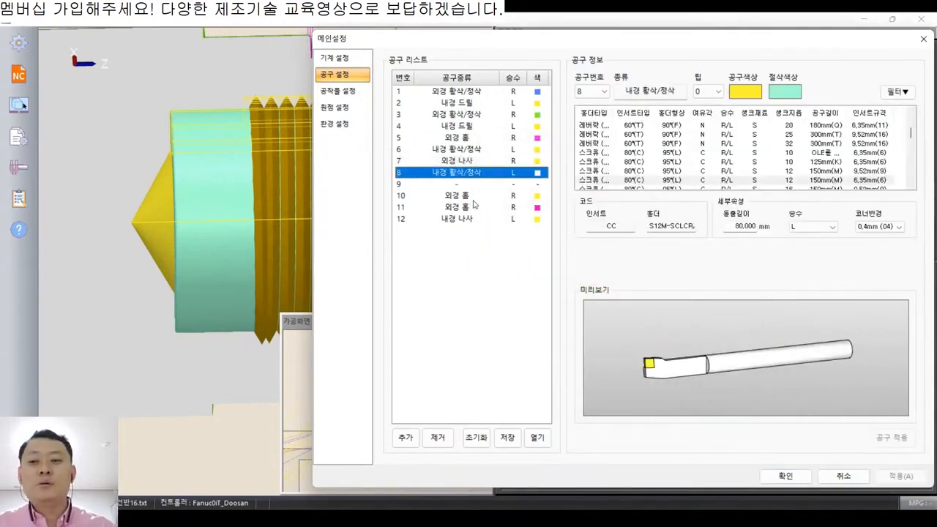
{"action": "left_click", "coordinate": [473, 196]}
{"action": "left_click", "coordinate": [471, 208]}
{"action": "left_click", "coordinate": [470, 219]}
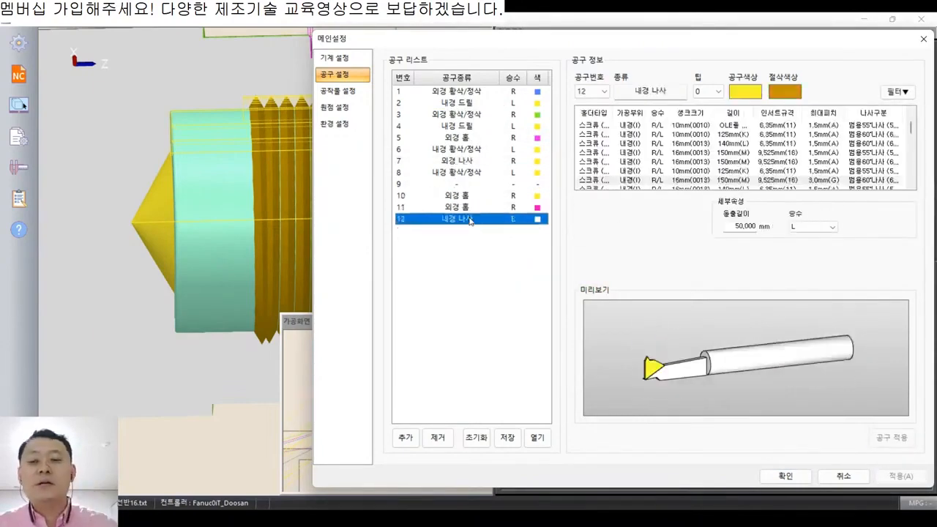
{"action": "left_click", "coordinate": [792, 476]}
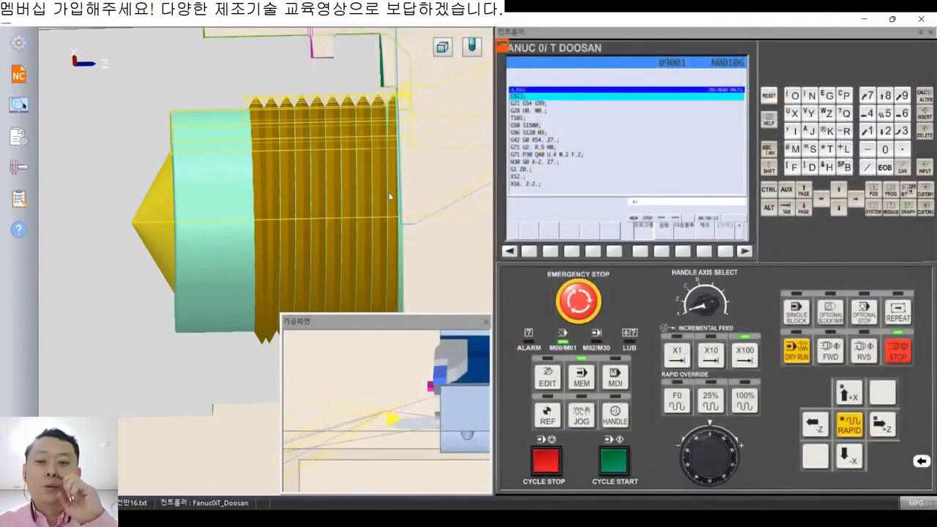
Step: Reset the workpiece to uncut stock and rerun the program from its first line up to the program stop
{"action": "right_click", "coordinate": [413, 175]}
{"action": "left_click", "coordinate": [435, 182]}
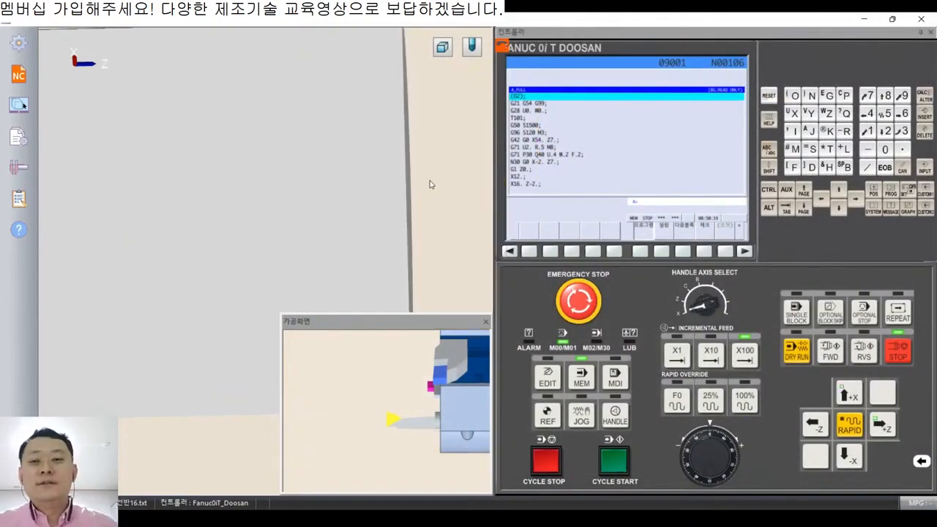
{"action": "scroll", "coordinate": [430, 184], "scroll_direction": "up", "scroll_amount": 1}
{"action": "scroll", "coordinate": [430, 184], "scroll_direction": "down", "scroll_amount": 2}
{"action": "middle_click_drag", "start_coordinate": [306, 199], "coordinate": [296, 151]}
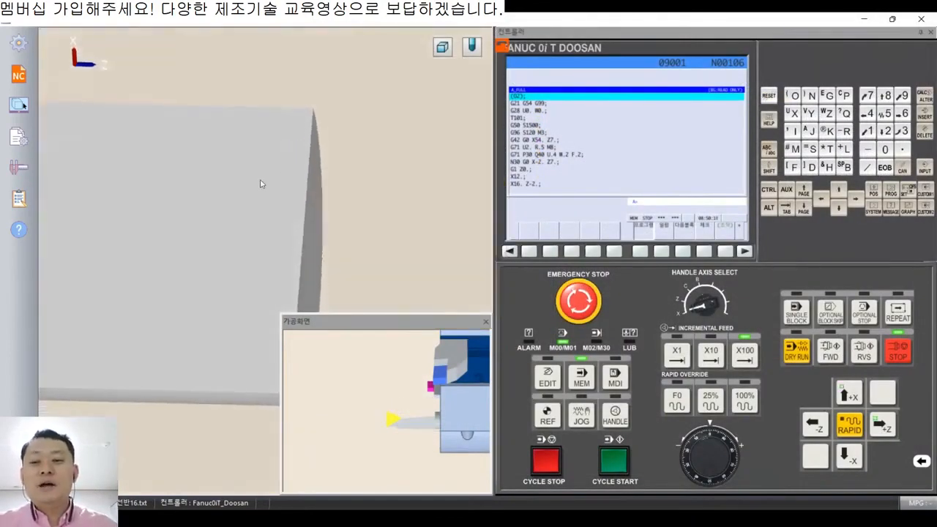
{"action": "middle_click_drag", "start_coordinate": [261, 184], "coordinate": [372, 121]}
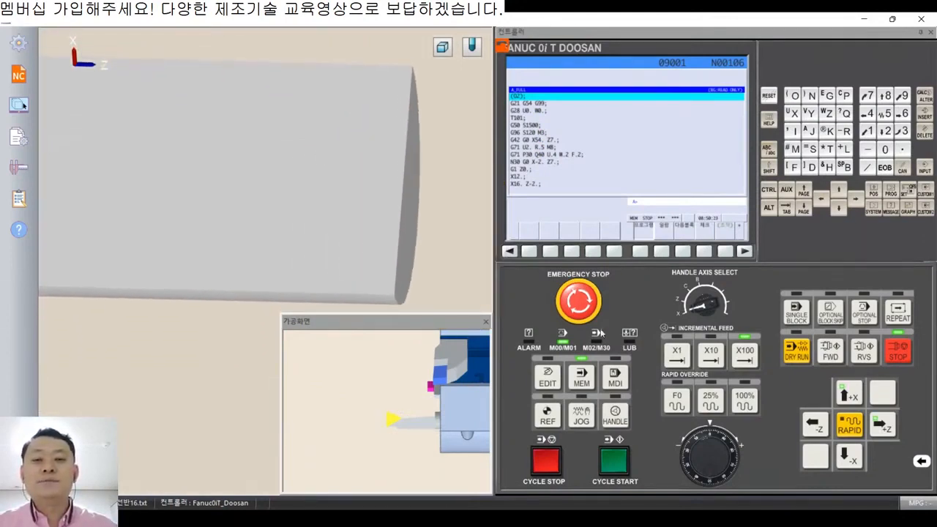
{"action": "left_click", "coordinate": [768, 96]}
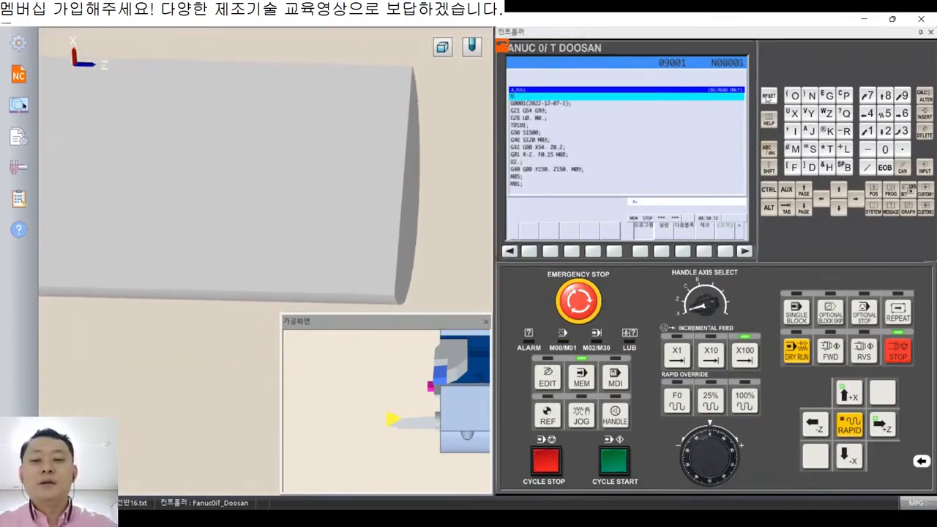
{"action": "left_click", "coordinate": [613, 463]}
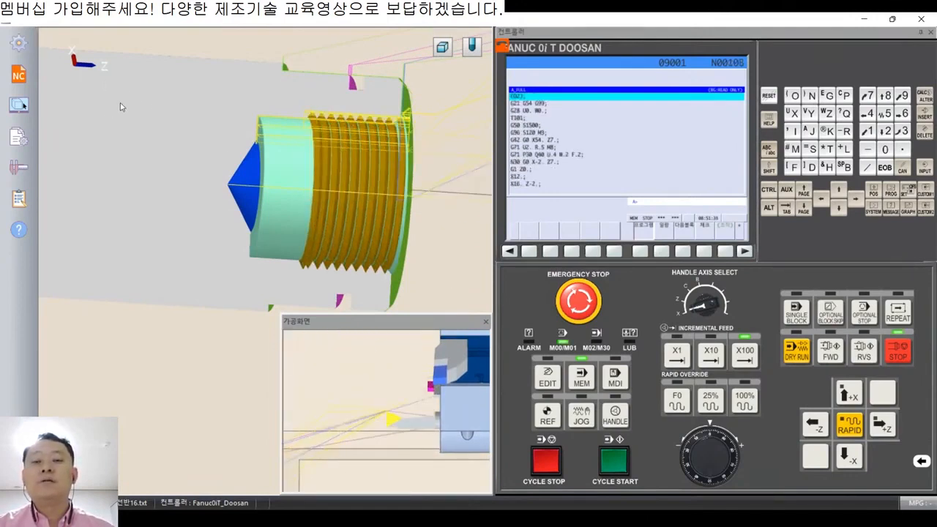
Step: Regenerate the uncut workpiece and set its origin at the front face centre, X -390 and Z -531, using reference tool 1
{"action": "right_click", "coordinate": [442, 136]}
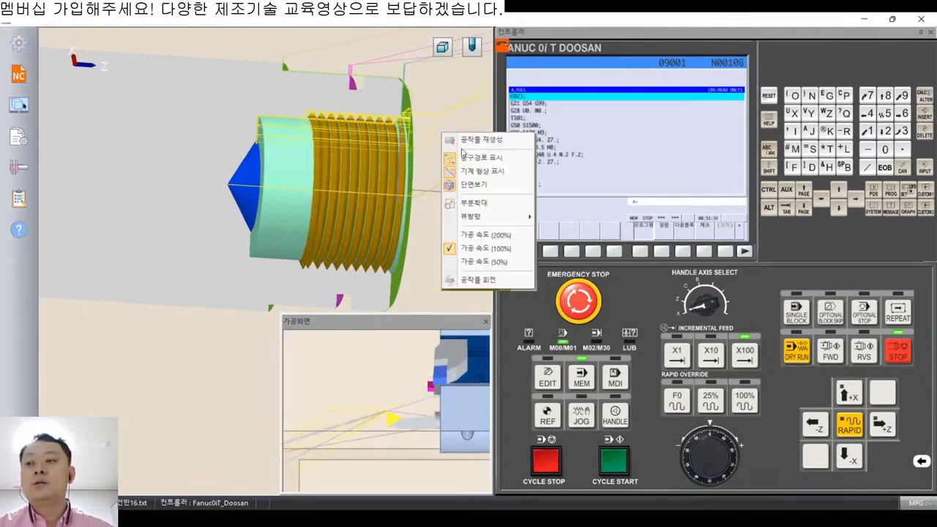
{"action": "left_click", "coordinate": [465, 140]}
{"action": "left_click", "coordinate": [19, 75]}
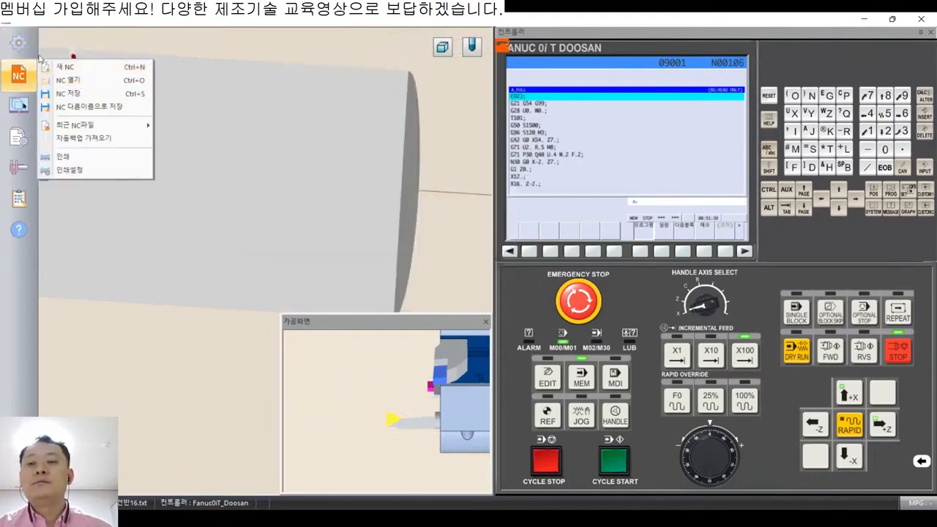
{"action": "left_click", "coordinate": [22, 45]}
{"action": "left_click", "coordinate": [69, 76]}
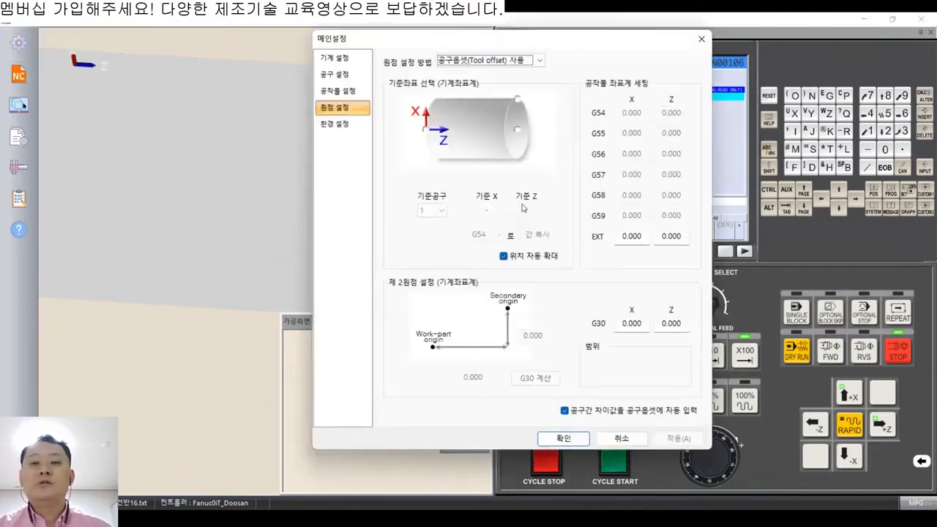
{"action": "left_click", "coordinate": [525, 148]}
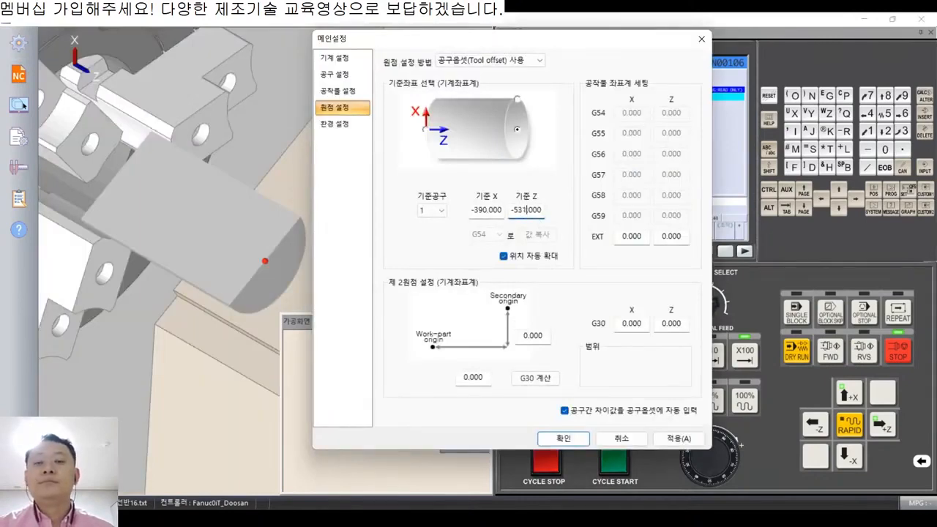
{"action": "left_click", "coordinate": [563, 438]}
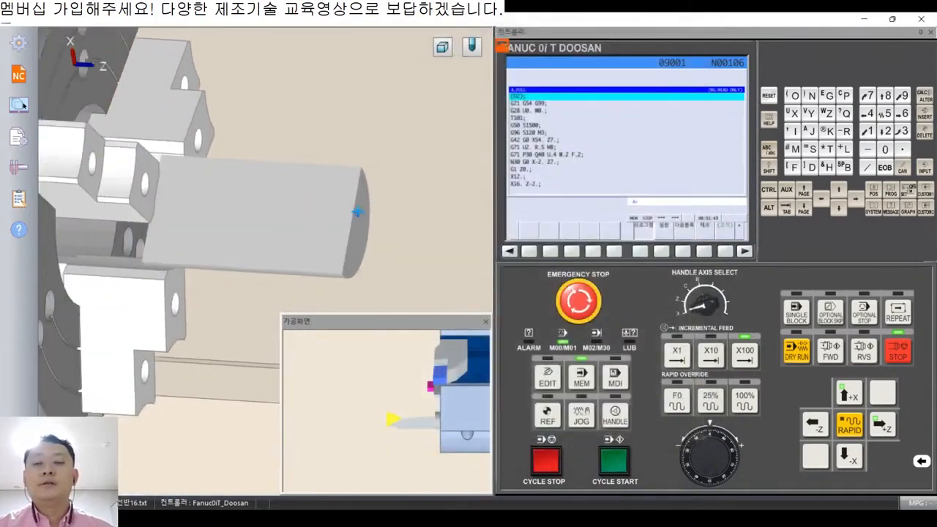
Step: Run the program in memory mode on the fresh stock up to the program stop
{"action": "middle_click_drag", "start_coordinate": [358, 212], "coordinate": [370, 193]}
{"action": "scroll", "coordinate": [372, 193], "scroll_direction": "up", "scroll_amount": 5}
{"action": "middle_click_drag", "start_coordinate": [331, 159], "coordinate": [366, 197]}
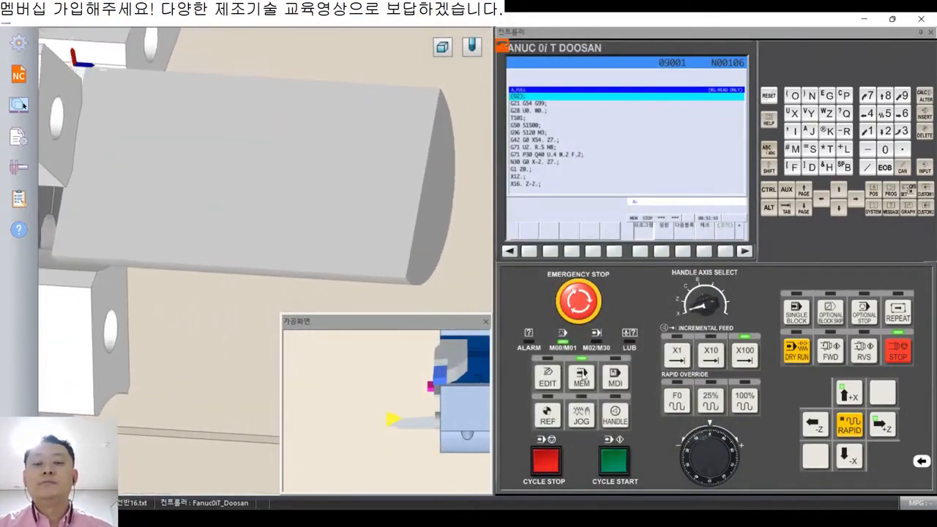
{"action": "left_click", "coordinate": [582, 378]}
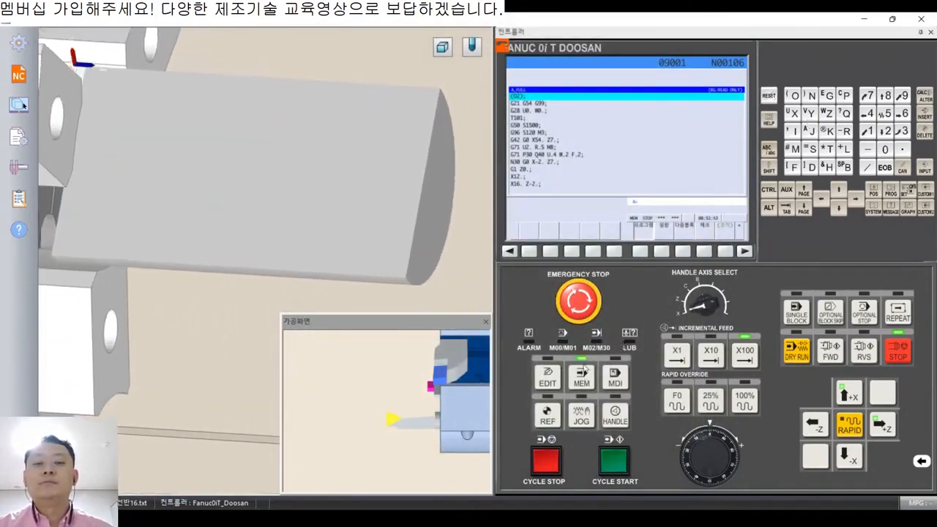
{"action": "left_click", "coordinate": [615, 472]}
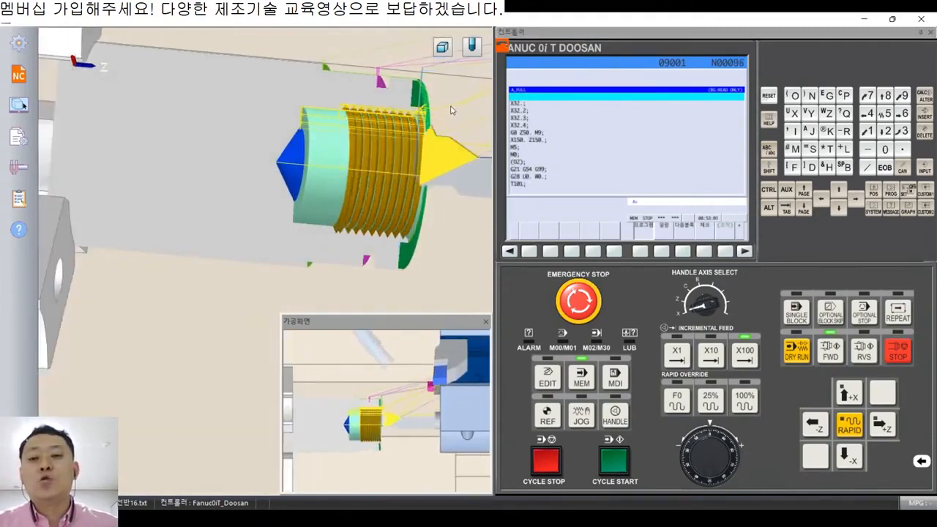
Step: Examine the sectioned part's internal thread, drilled bore, outer groove and face groove from several angles
{"action": "scroll", "coordinate": [449, 110], "scroll_direction": "up", "scroll_amount": 5}
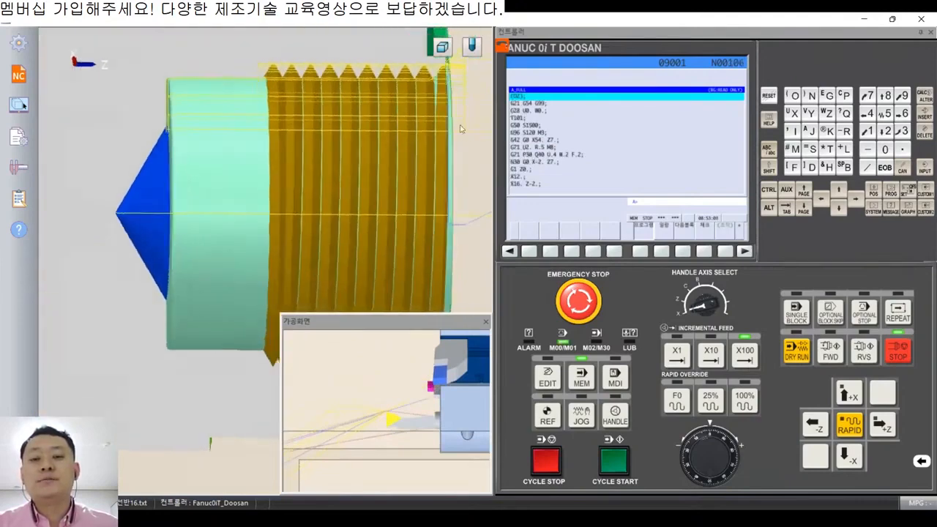
{"action": "middle_click_drag", "start_coordinate": [311, 241], "coordinate": [286, 261]}
{"action": "scroll", "coordinate": [349, 151], "scroll_direction": "up", "scroll_amount": 5}
{"action": "mouse_move", "coordinate": [356, 144]}
{"action": "middle_mouse_down"}
{"action": "mouse_move", "coordinate": [358, 136]}
{"action": "mouse_move", "coordinate": [324, 137]}
{"action": "mouse_move", "coordinate": [247, 111]}
{"action": "mouse_move", "coordinate": [264, 93]}
{"action": "mouse_move", "coordinate": [291, 128]}
{"action": "mouse_move", "coordinate": [339, 149]}
{"action": "middle_mouse_up"}
{"action": "scroll", "coordinate": [303, 138], "scroll_direction": "up", "scroll_amount": 3}
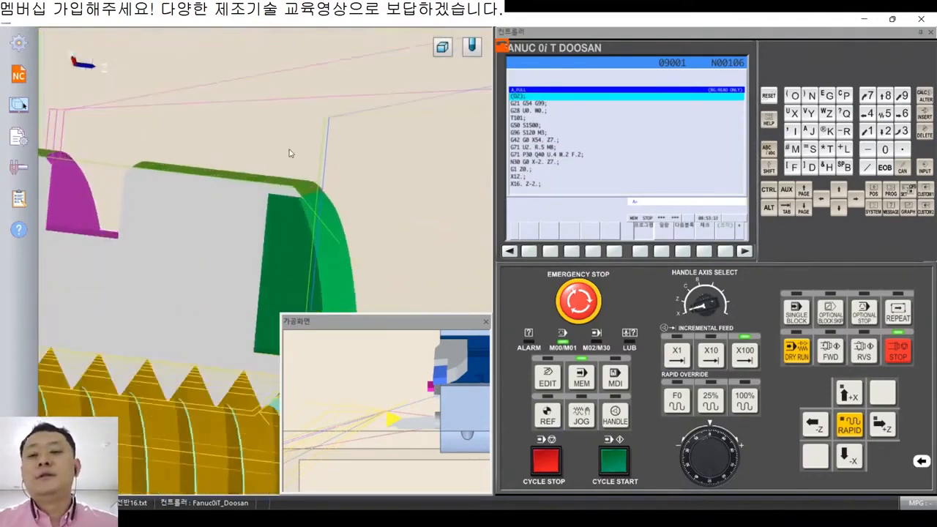
{"action": "middle_click_drag", "start_coordinate": [250, 234], "coordinate": [345, 189]}
{"action": "middle_click_drag", "start_coordinate": [266, 189], "coordinate": [309, 123]}
{"action": "middle_click_drag", "start_coordinate": [309, 123], "coordinate": [293, 203]}
{"action": "scroll", "coordinate": [251, 287], "scroll_direction": "down", "scroll_amount": 5}
{"action": "middle_click_drag", "start_coordinate": [251, 288], "coordinate": [308, 128]}
{"action": "scroll", "coordinate": [289, 251], "scroll_direction": "down", "scroll_amount": 3}
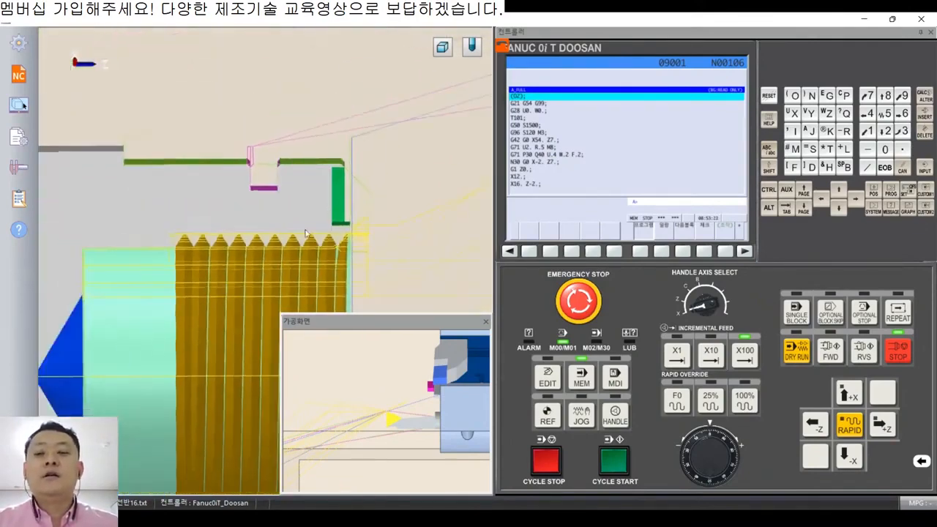
{"action": "middle_click_drag", "start_coordinate": [291, 249], "coordinate": [355, 107]}
{"action": "middle_click_drag", "start_coordinate": [252, 155], "coordinate": [295, 120]}
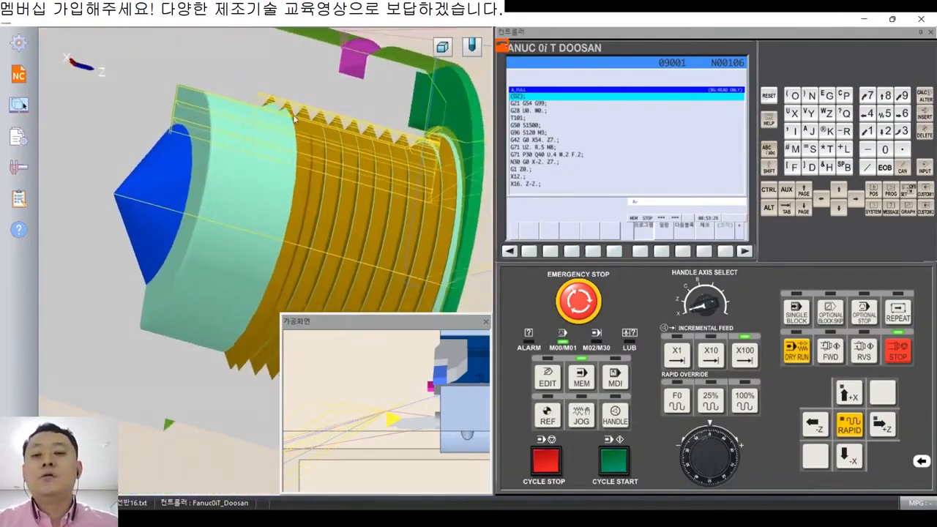
Step: Give tool 11, the face grooving tool, a full-radius insert shape and confirm the tool settings
{"action": "left_click", "coordinate": [21, 46]}
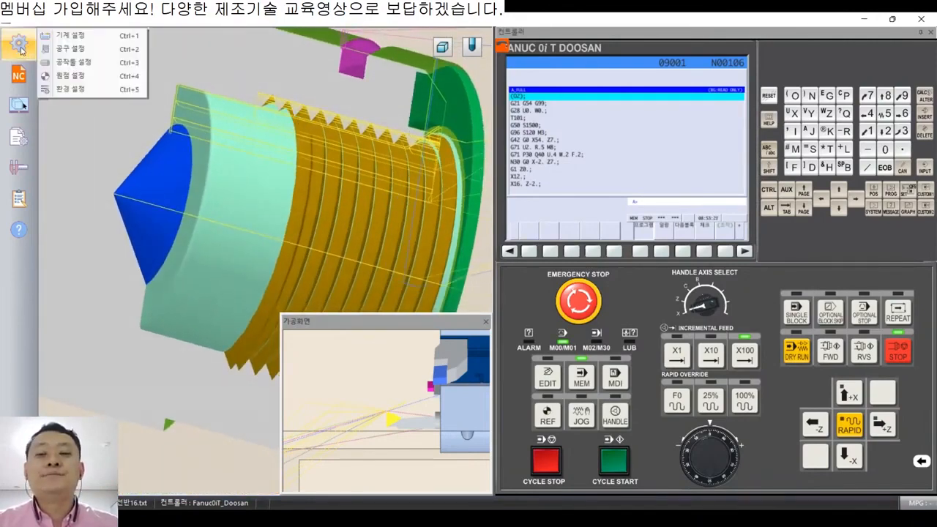
{"action": "left_click", "coordinate": [77, 49]}
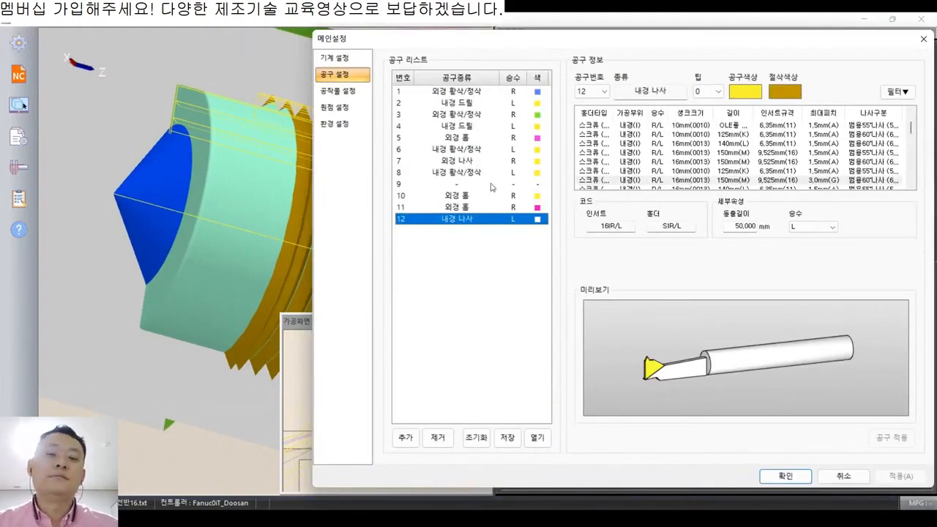
{"action": "left_click", "coordinate": [472, 209]}
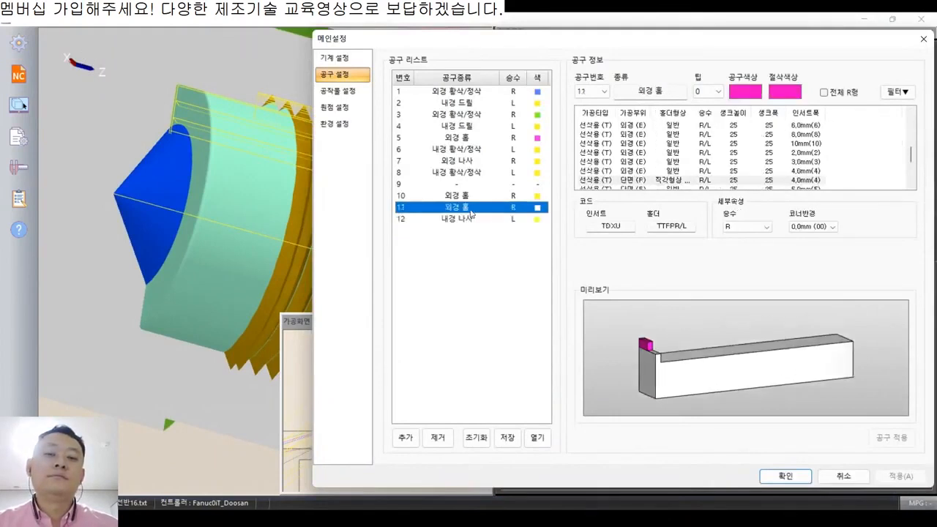
{"action": "left_click", "coordinate": [832, 95]}
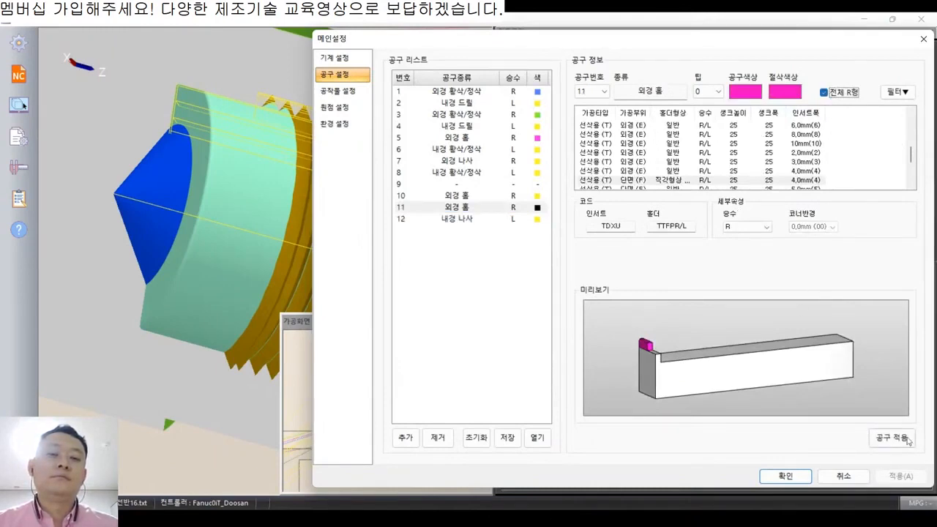
{"action": "left_click", "coordinate": [786, 477]}
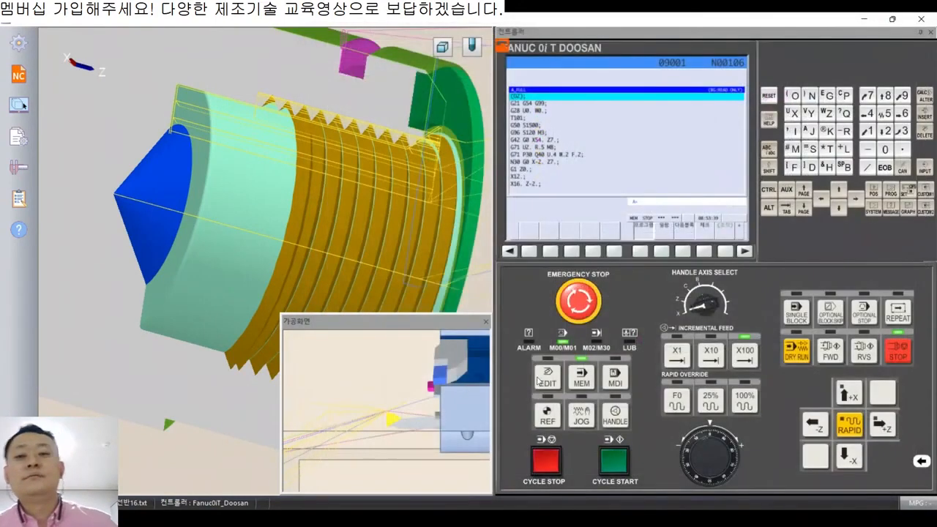
Step: Set the origin at the machined part's front face centre, X -390 and Z -531, using reference tool 1
{"action": "middle_click_drag", "start_coordinate": [275, 229], "coordinate": [147, 168]}
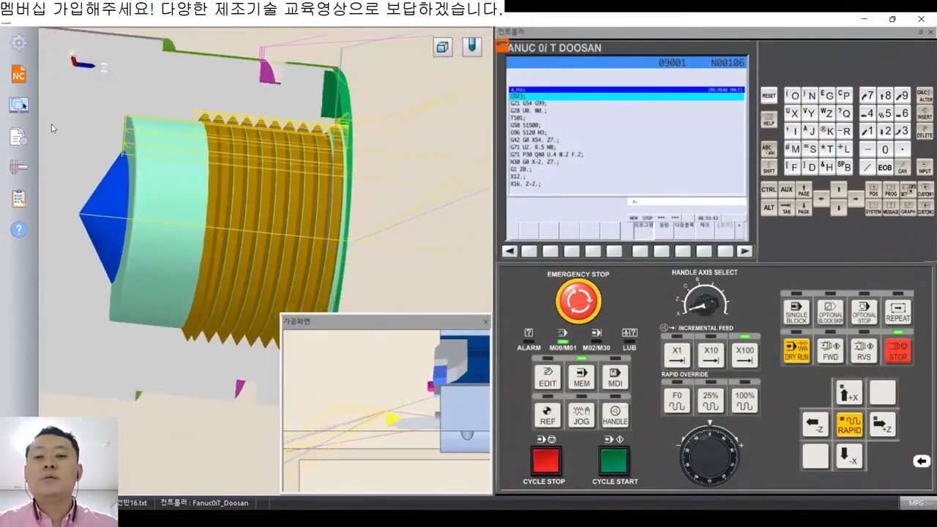
{"action": "left_click", "coordinate": [6, 50]}
{"action": "left_click", "coordinate": [55, 77]}
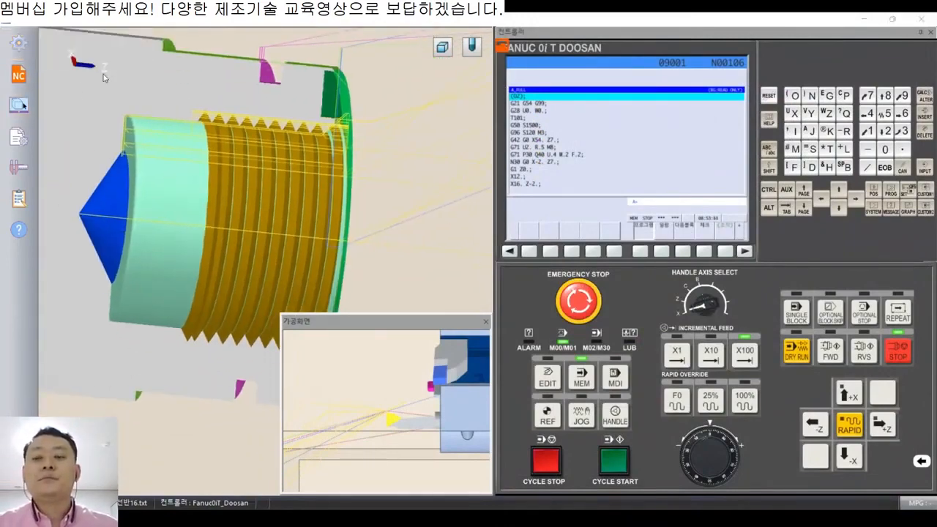
{"action": "left_click", "coordinate": [513, 132]}
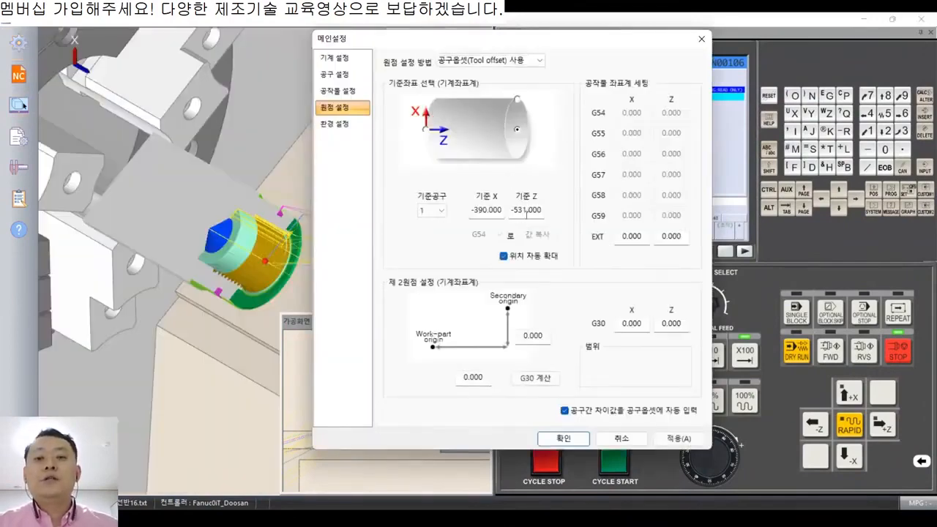
{"action": "left_click", "coordinate": [564, 438]}
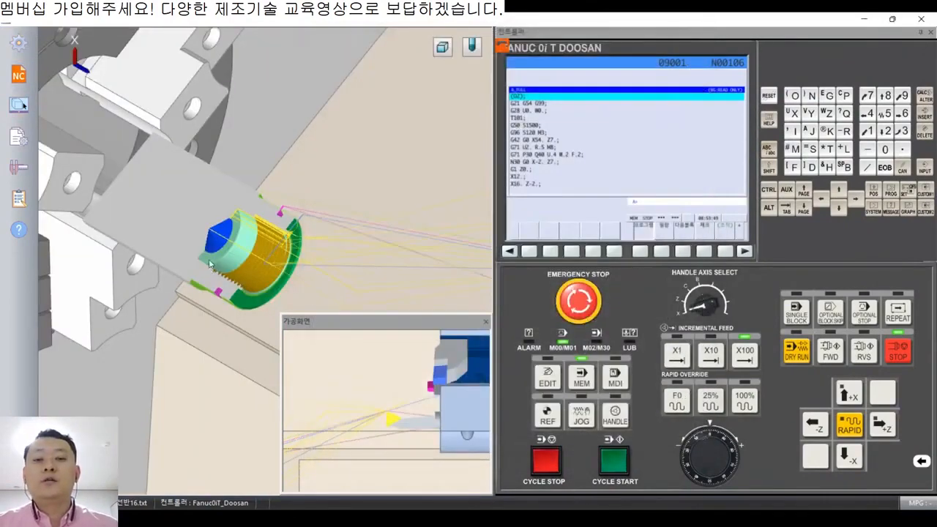
Step: Regenerate the uncut stock and set the origin again at its front face centre, X -390 and Z -531
{"action": "right_click", "coordinate": [336, 126]}
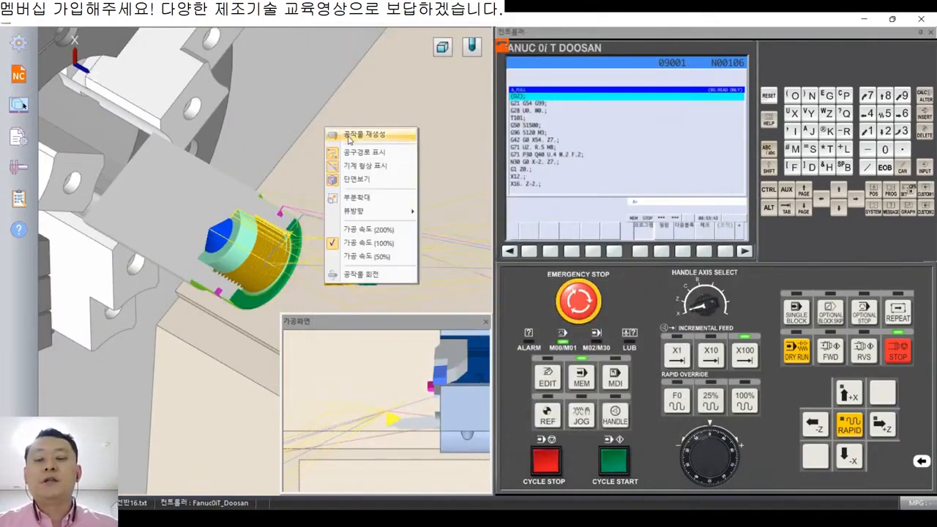
{"action": "left_click", "coordinate": [348, 137]}
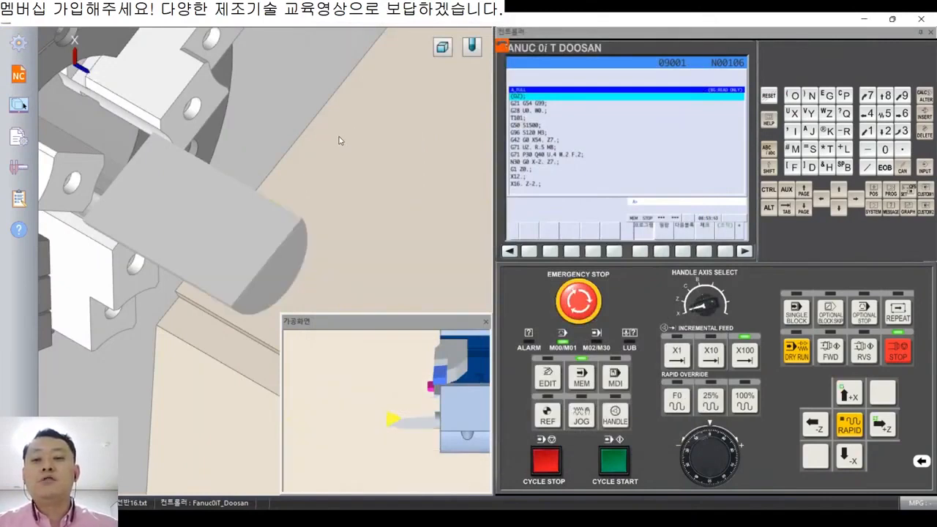
{"action": "left_click", "coordinate": [18, 46]}
{"action": "left_click", "coordinate": [86, 76]}
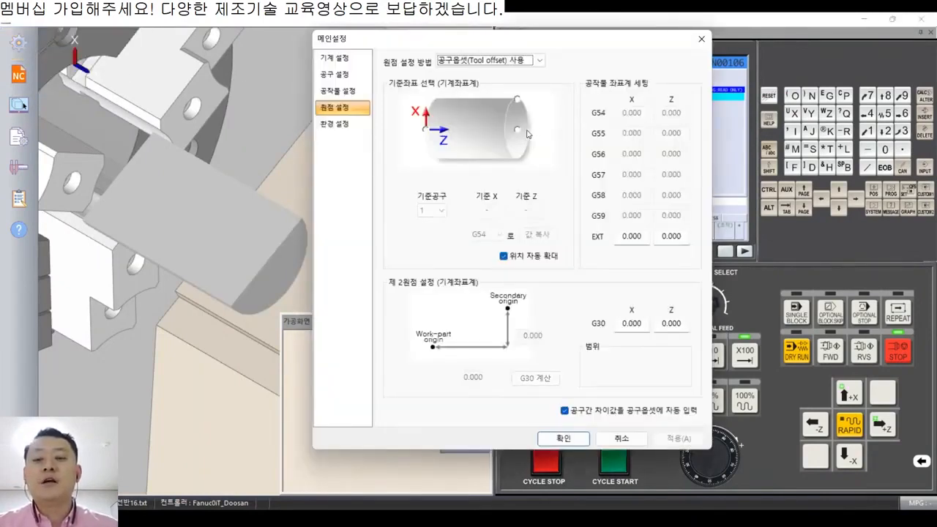
{"action": "left_click", "coordinate": [518, 130]}
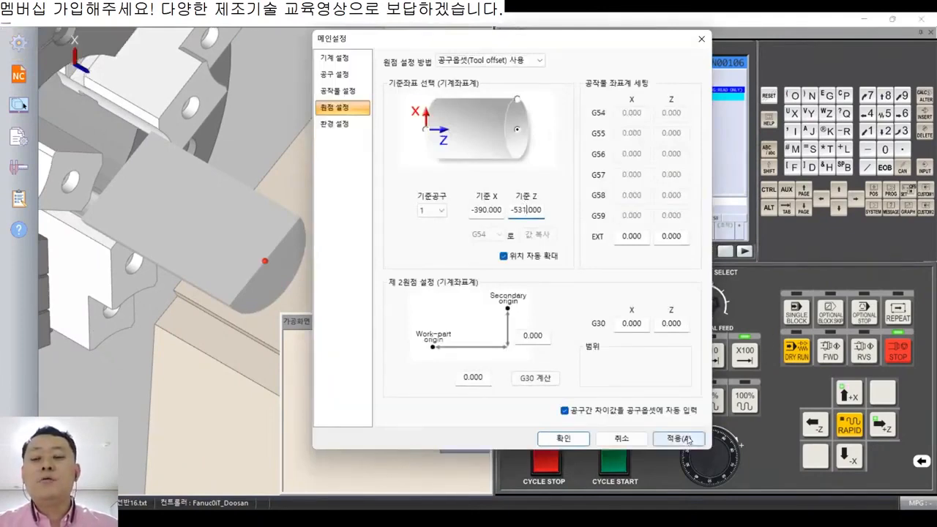
{"action": "left_click", "coordinate": [563, 437]}
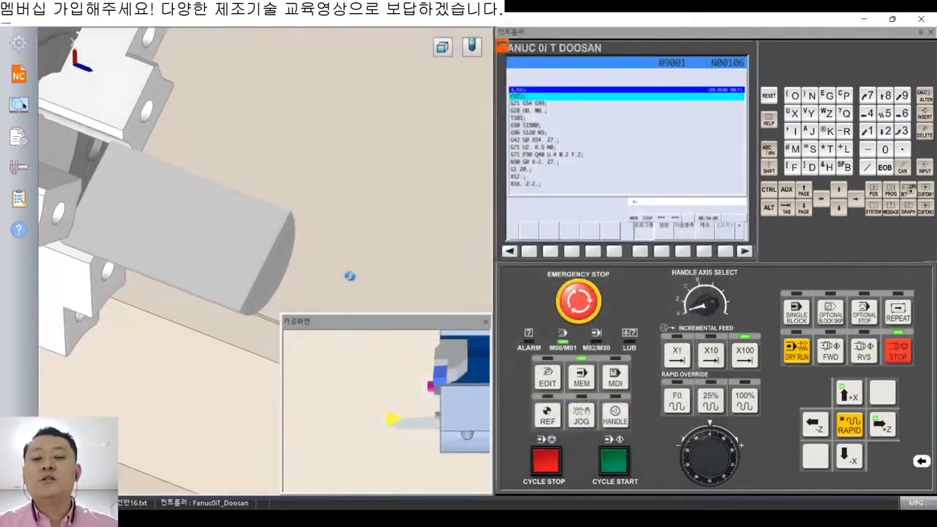
Step: Compare the insert and holder shapes available for tool 1, including triangular, round and 80° types, in the tool settings
{"action": "left_click", "coordinate": [25, 45]}
{"action": "left_click", "coordinate": [81, 49]}
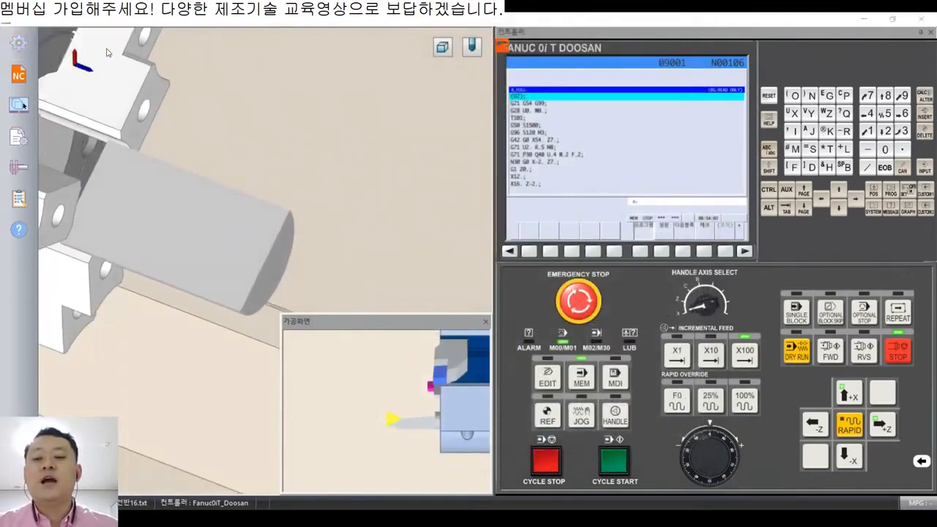
{"action": "left_click", "coordinate": [480, 93]}
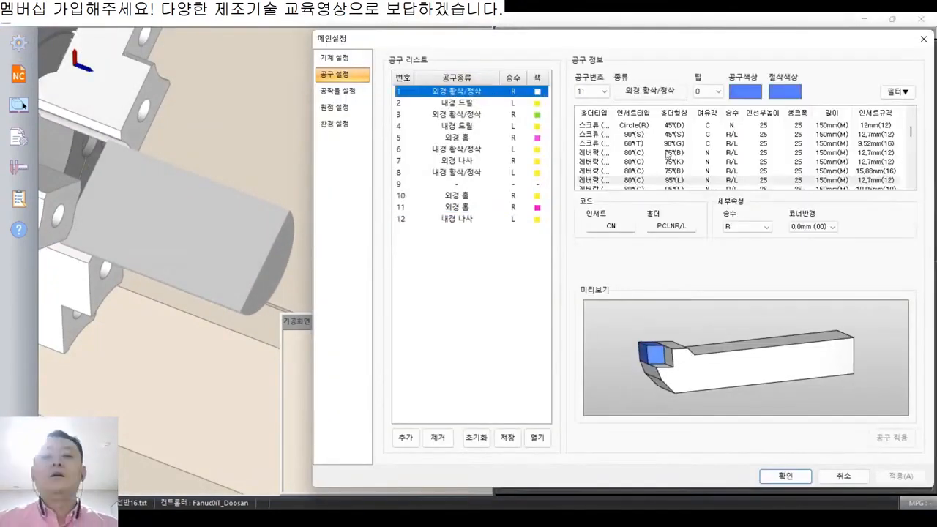
{"action": "left_click", "coordinate": [645, 144]}
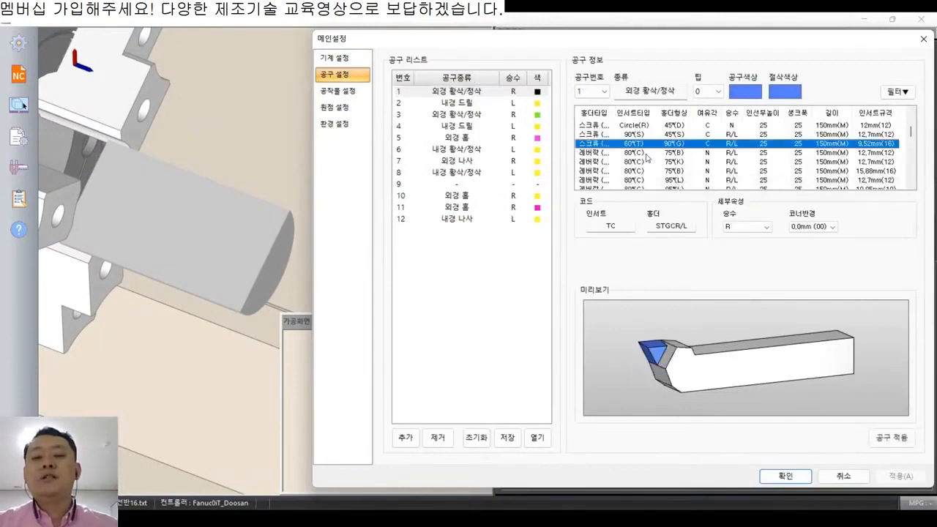
{"action": "scroll", "coordinate": [647, 156], "scroll_direction": "down", "scroll_amount": 1}
{"action": "scroll", "coordinate": [681, 156], "scroll_direction": "down", "scroll_amount": 2}
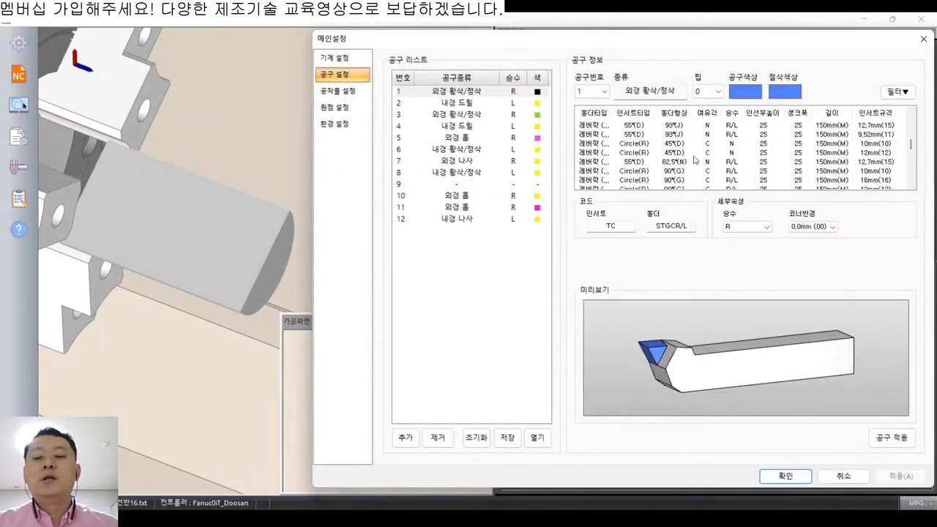
{"action": "scroll", "coordinate": [680, 150], "scroll_direction": "up", "scroll_amount": 4}
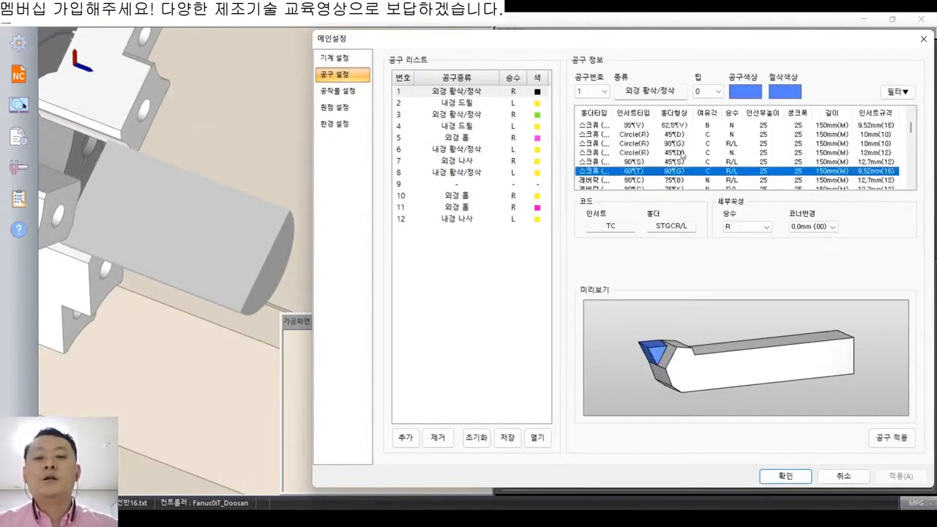
{"action": "scroll", "coordinate": [681, 155], "scroll_direction": "down", "scroll_amount": 3}
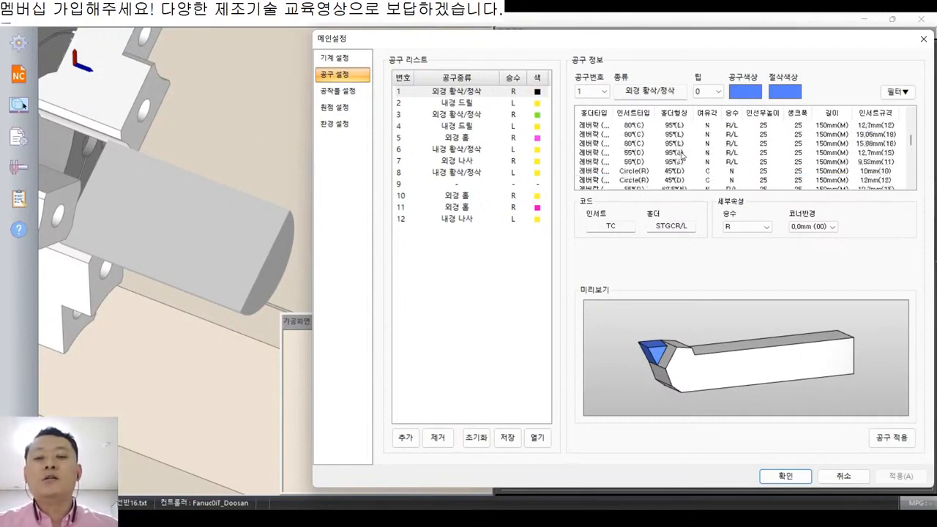
{"action": "scroll", "coordinate": [682, 154], "scroll_direction": "down", "scroll_amount": 3}
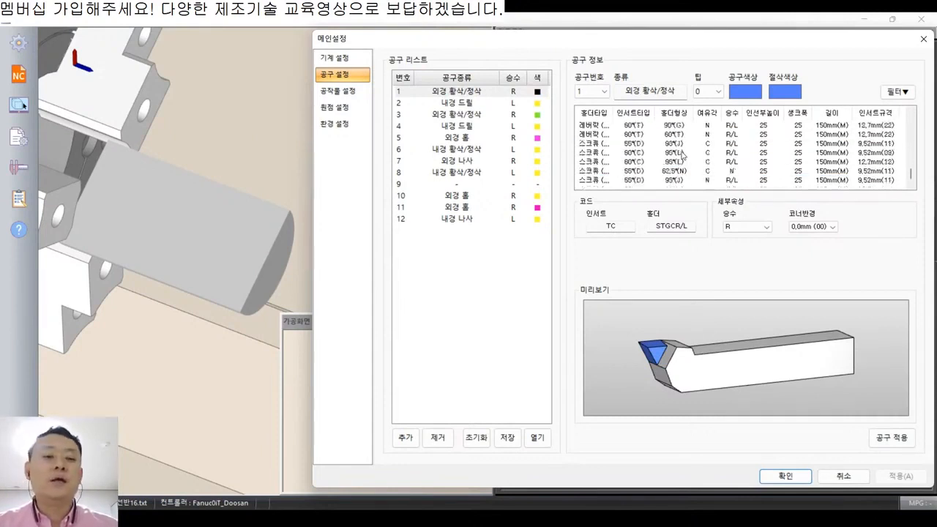
{"action": "left_click", "coordinate": [681, 154]}
{"action": "scroll", "coordinate": [680, 153], "scroll_direction": "up", "scroll_amount": 3}
{"action": "left_click", "coordinate": [669, 144]}
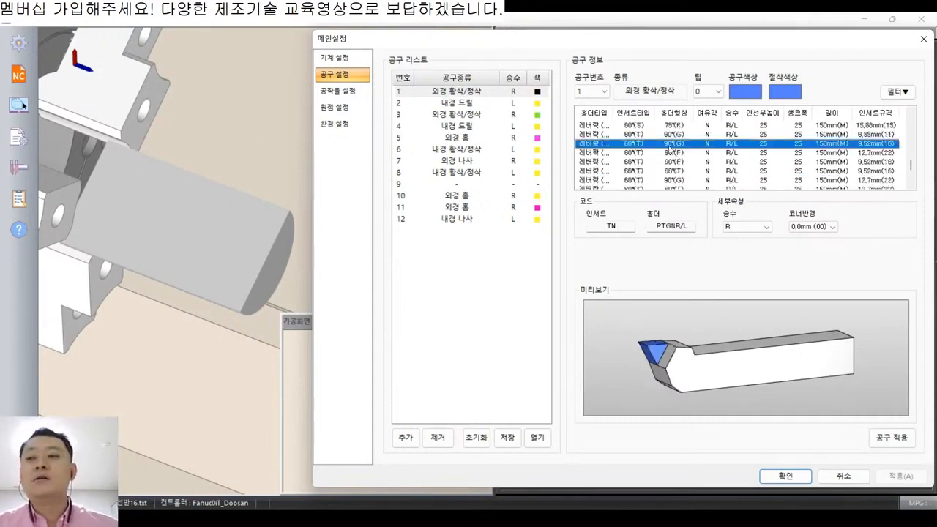
{"action": "scroll", "coordinate": [669, 145], "scroll_direction": "up", "scroll_amount": 3}
{"action": "left_click", "coordinate": [669, 145]}
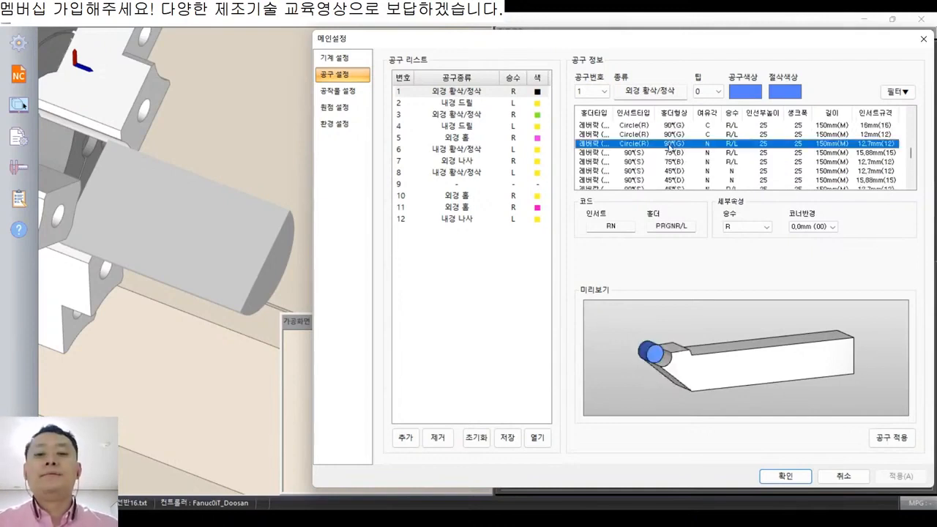
{"action": "scroll", "coordinate": [672, 147], "scroll_direction": "up", "scroll_amount": 3}
{"action": "left_click", "coordinate": [681, 144]}
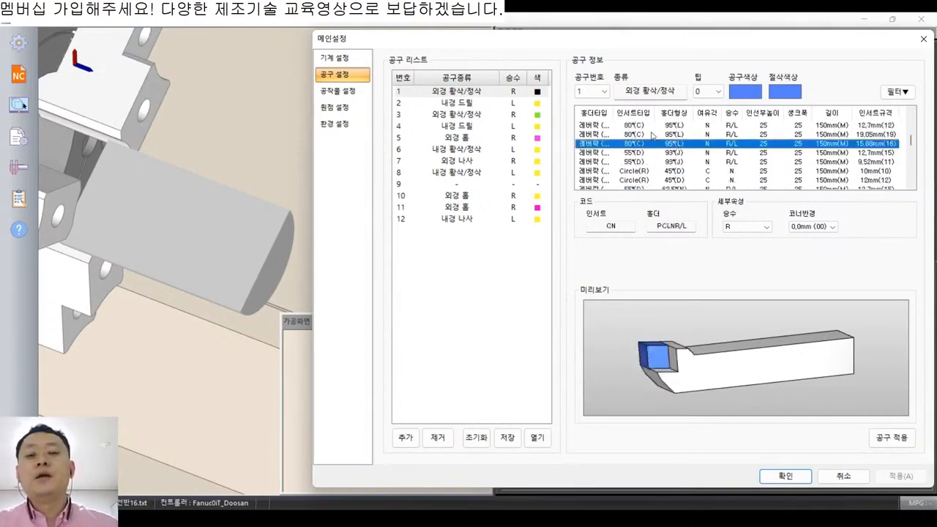
{"action": "left_click", "coordinate": [632, 128]}
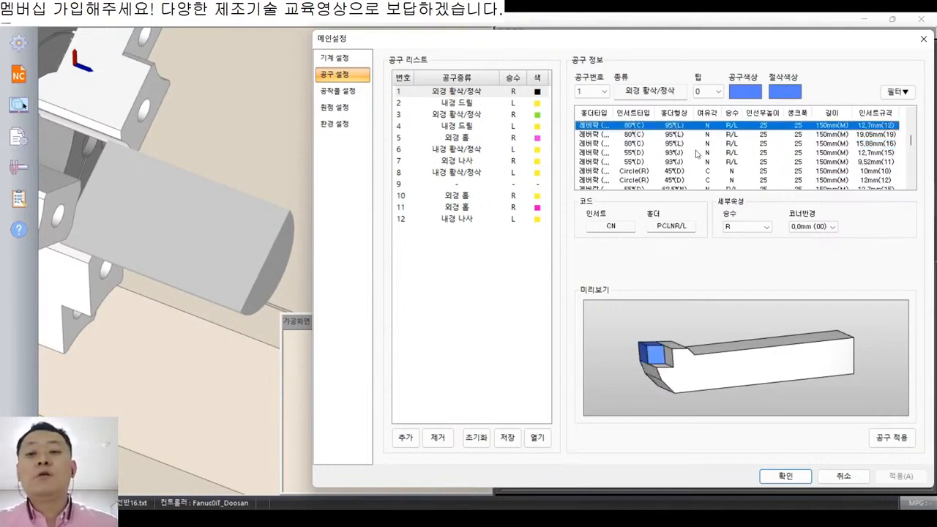
Step: Give tool 1 a 35° V-type VC insert with the 93° SVJCR/L holder and confirm the tool settings
{"action": "key", "text": "Up"}
{"action": "key", "text": "Up"}
{"action": "key", "text": "Up"}
{"action": "key", "text": "Up"}
{"action": "key", "text": "Up"}
{"action": "key", "text": "Up"}
{"action": "key", "text": "Up"}
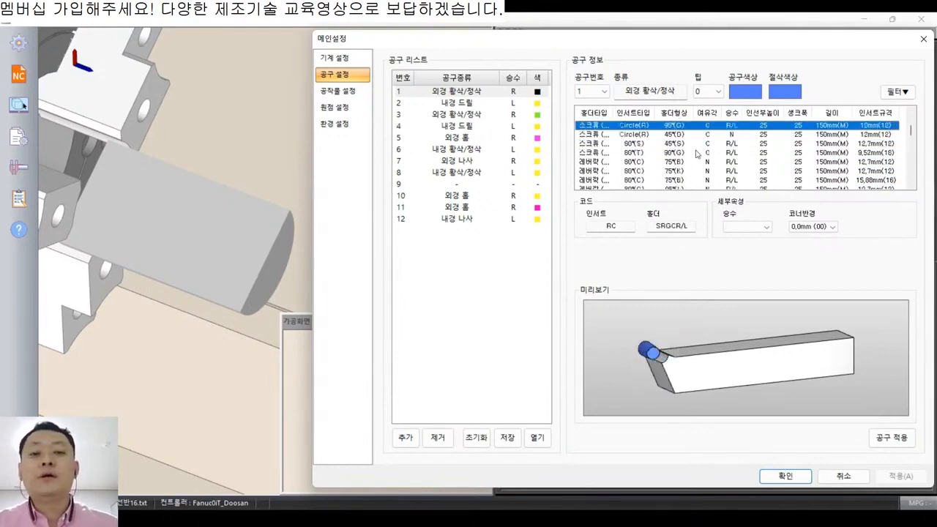
{"action": "key", "text": "Up"}
{"action": "key", "text": "Up"}
{"action": "key", "text": "Up"}
{"action": "key", "text": "Up"}
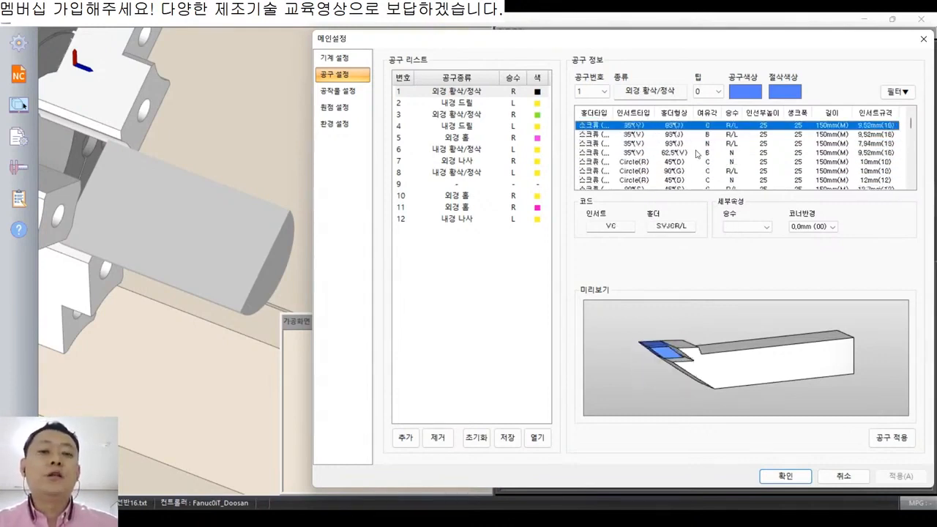
{"action": "left_click", "coordinate": [895, 439]}
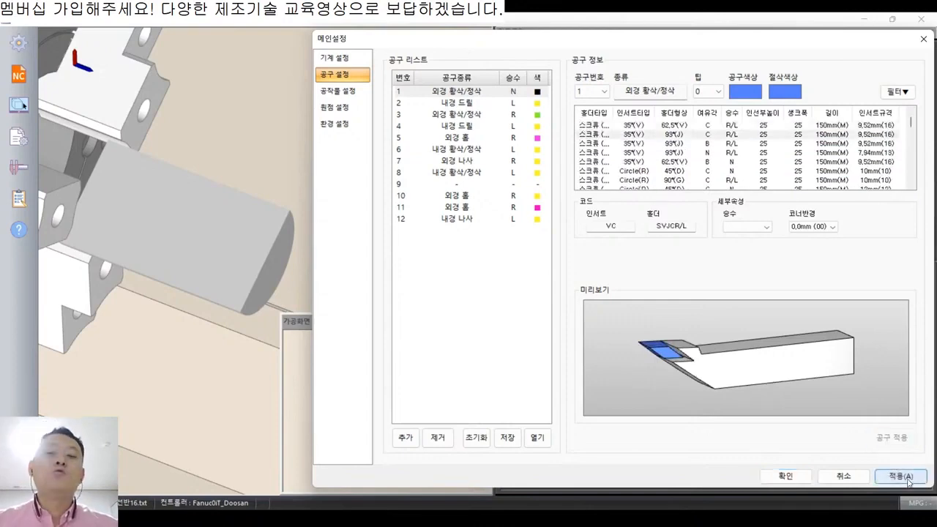
{"action": "left_click", "coordinate": [788, 478]}
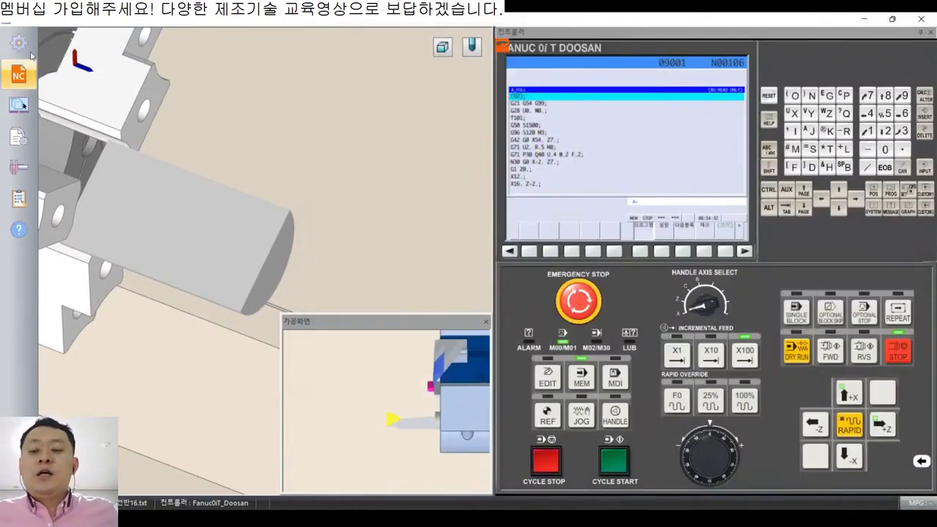
Step: Set the origin at the stock's front face centre, X -390 and Z -531, using reference tool 1
{"action": "left_click", "coordinate": [19, 44]}
{"action": "left_click", "coordinate": [70, 76]}
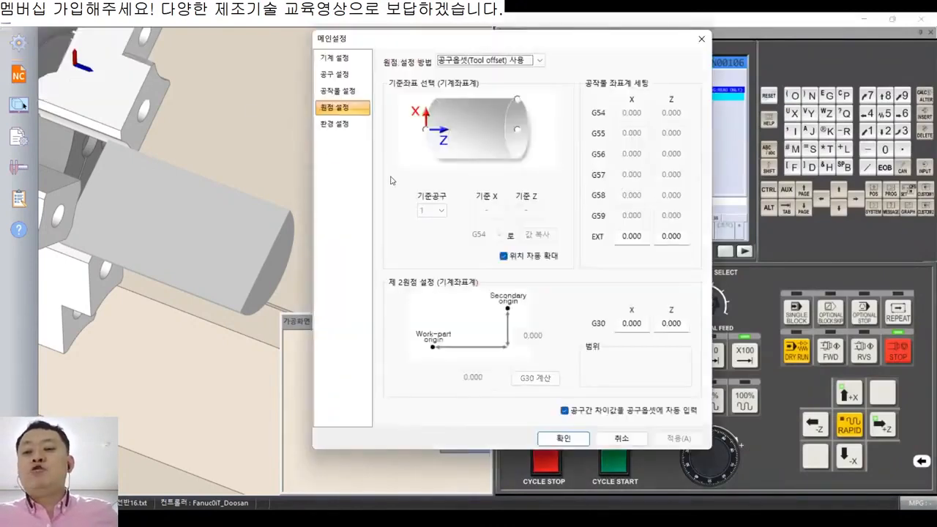
{"action": "left_click", "coordinate": [516, 135]}
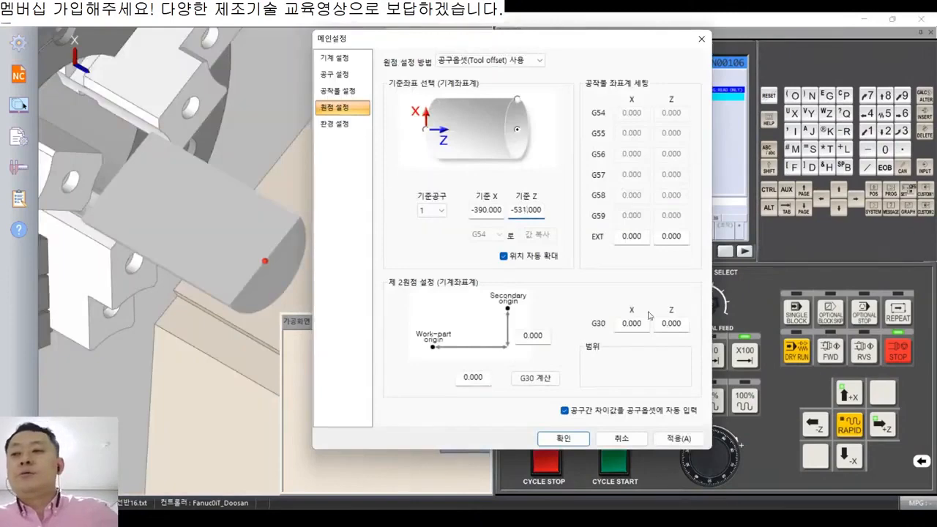
{"action": "left_click", "coordinate": [576, 442]}
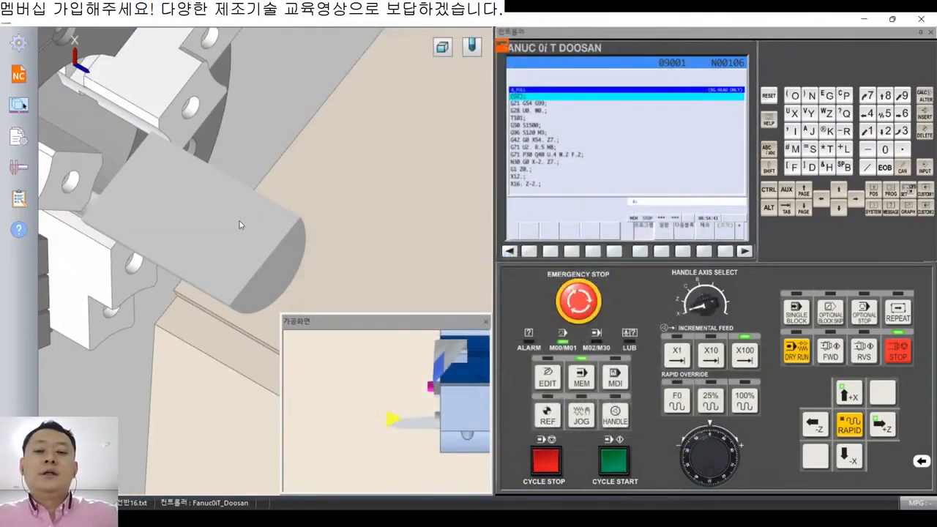
Step: Reset the controller and run the turning program from its beginning on the uncut stock
{"action": "scroll", "coordinate": [379, 123], "scroll_direction": "up", "scroll_amount": 2}
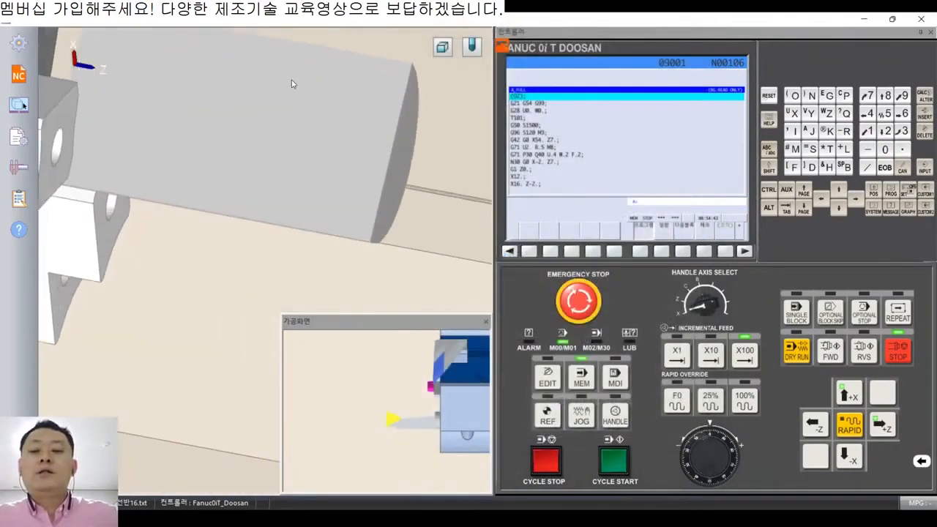
{"action": "middle_click_drag", "start_coordinate": [293, 83], "coordinate": [345, 123]}
{"action": "left_click", "coordinate": [769, 95]}
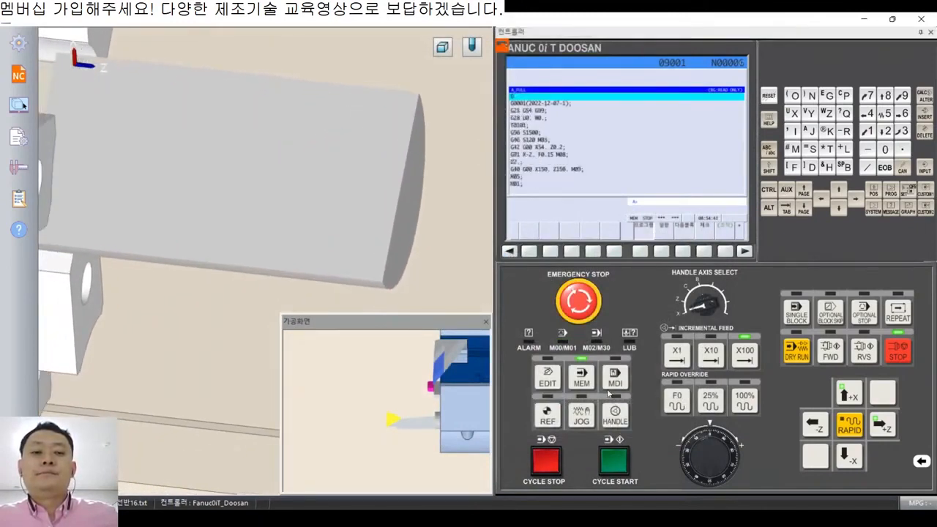
{"action": "left_click", "coordinate": [625, 463]}
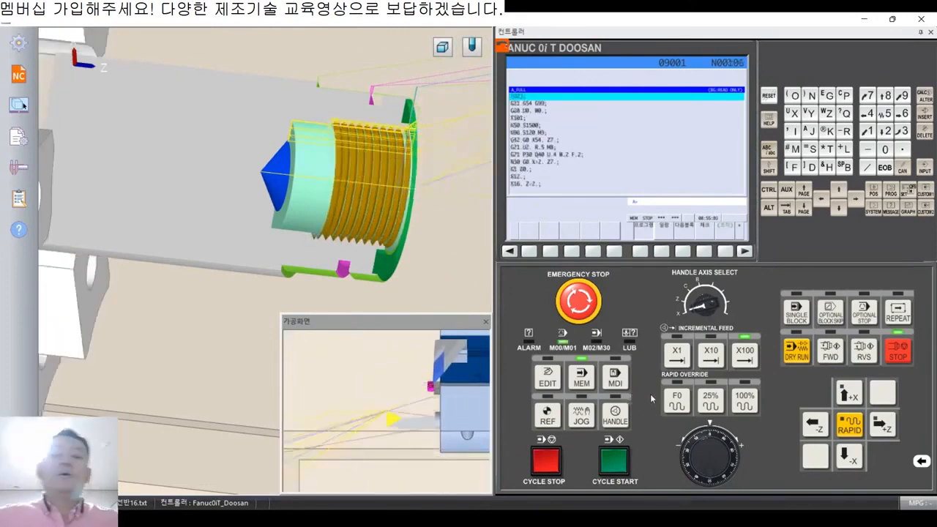
Step: Compare grooving tools 10 and 11 in the tool settings and preview the 3.0 mm outer-diameter holder for tool 10
{"action": "left_click", "coordinate": [16, 43]}
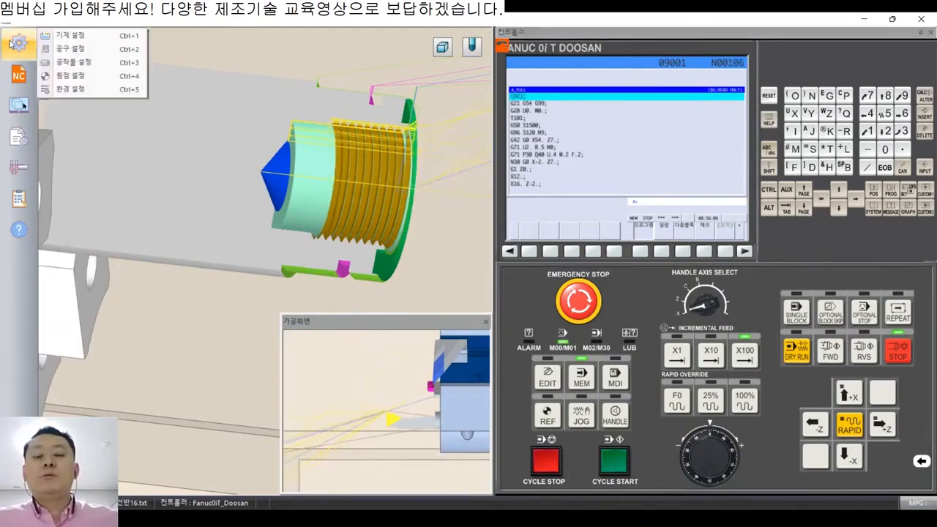
{"action": "left_click", "coordinate": [71, 49]}
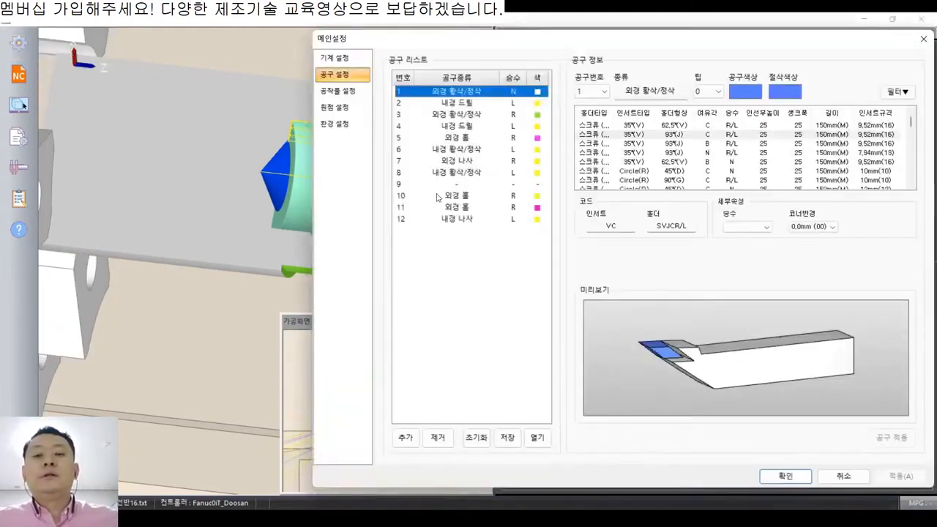
{"action": "left_click", "coordinate": [462, 195]}
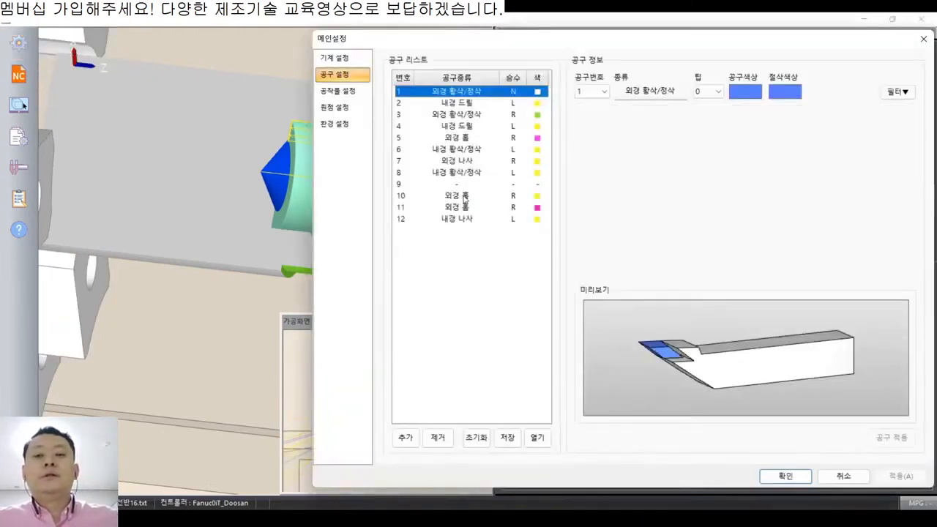
{"action": "left_click", "coordinate": [465, 209]}
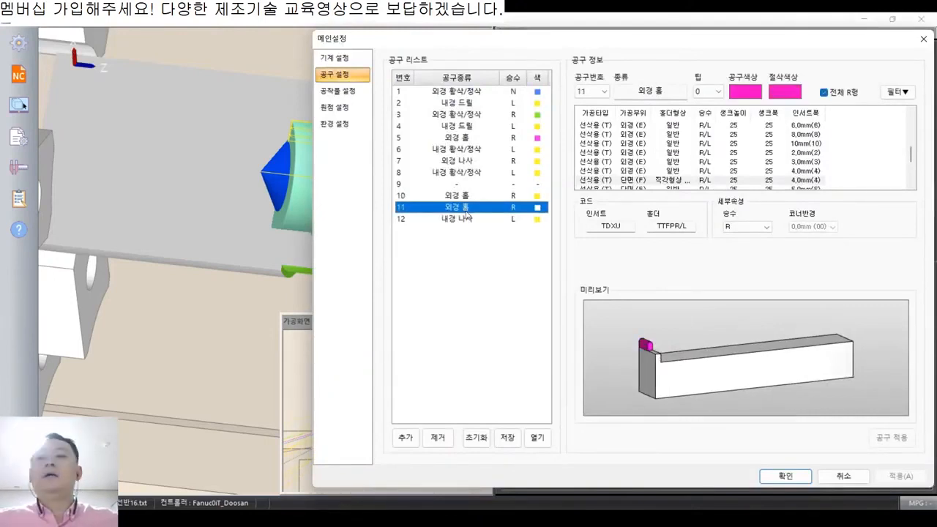
{"action": "left_click", "coordinate": [466, 196]}
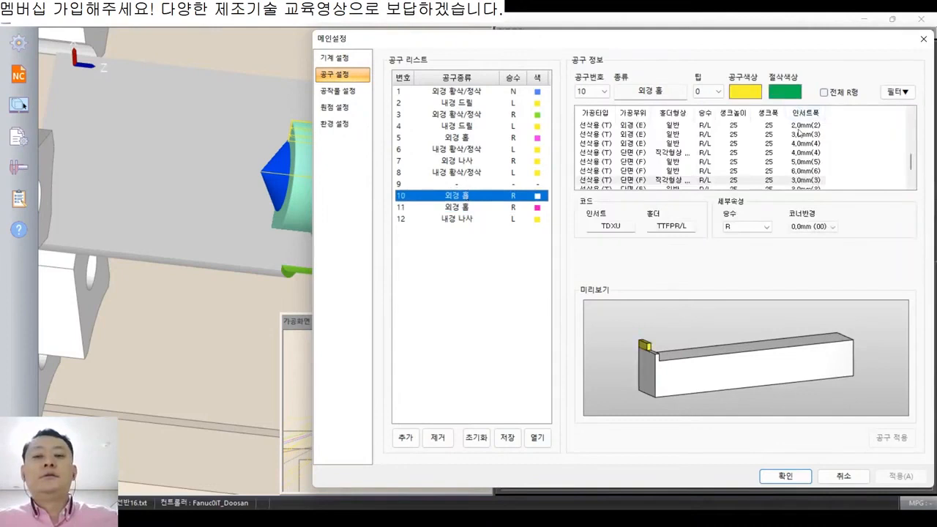
{"action": "left_click", "coordinate": [794, 134]}
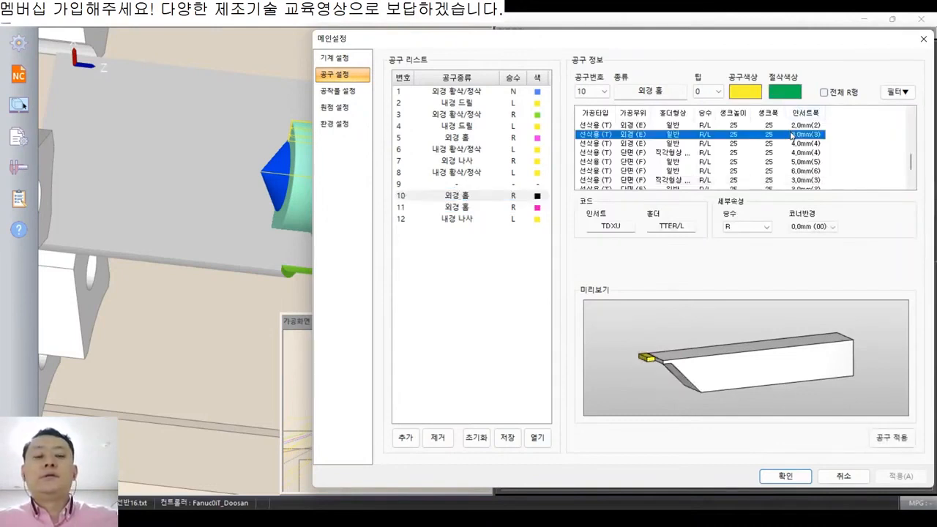
{"action": "scroll", "coordinate": [792, 139], "scroll_direction": "down", "scroll_amount": 2}
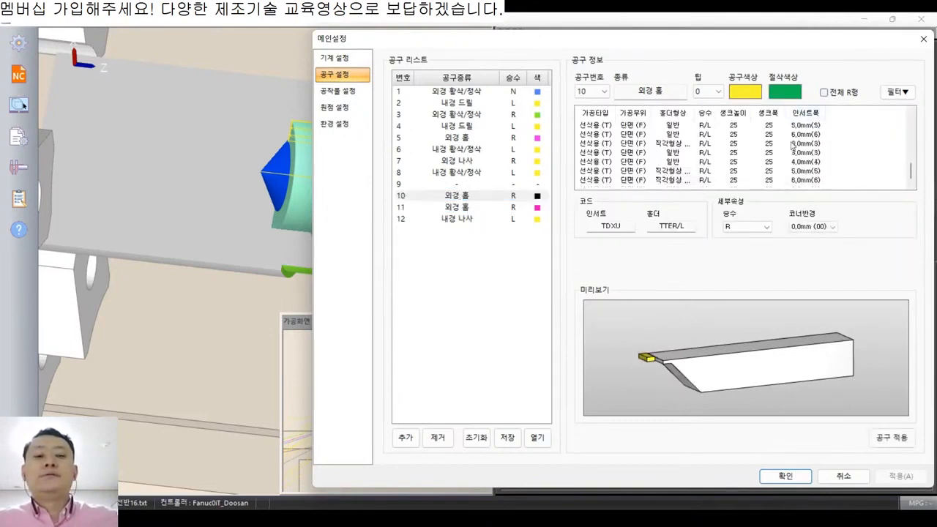
{"action": "left_click", "coordinate": [454, 208]}
Step: Give tool 10, the 3.0 mm face grooving tool, a full-radius insert shape and confirm the tool settings
{"action": "left_click", "coordinate": [463, 196]}
{"action": "scroll", "coordinate": [691, 165], "scroll_direction": "down", "scroll_amount": 2}
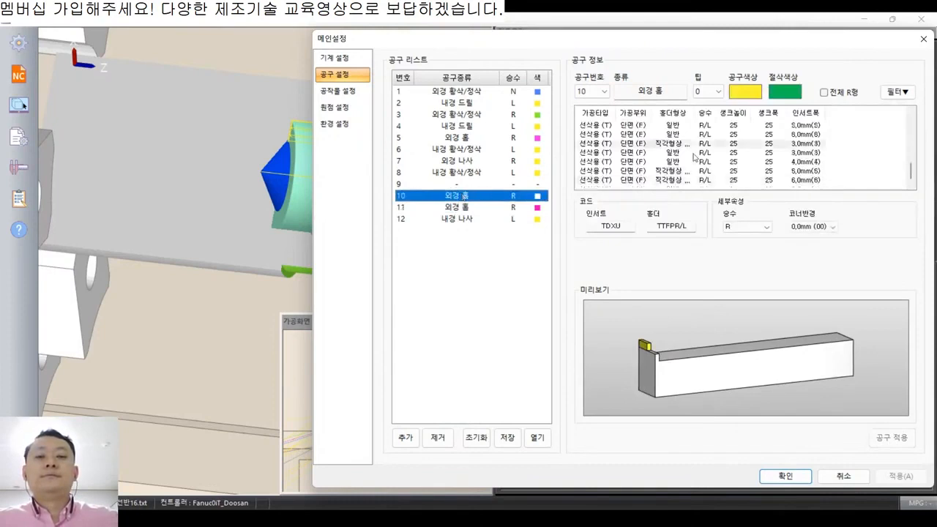
{"action": "left_click", "coordinate": [833, 93]}
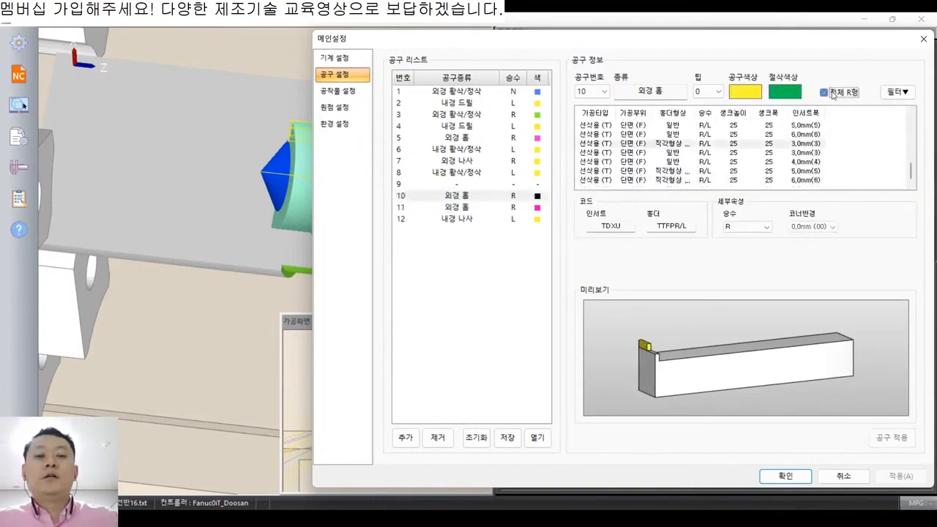
{"action": "left_click", "coordinate": [898, 439]}
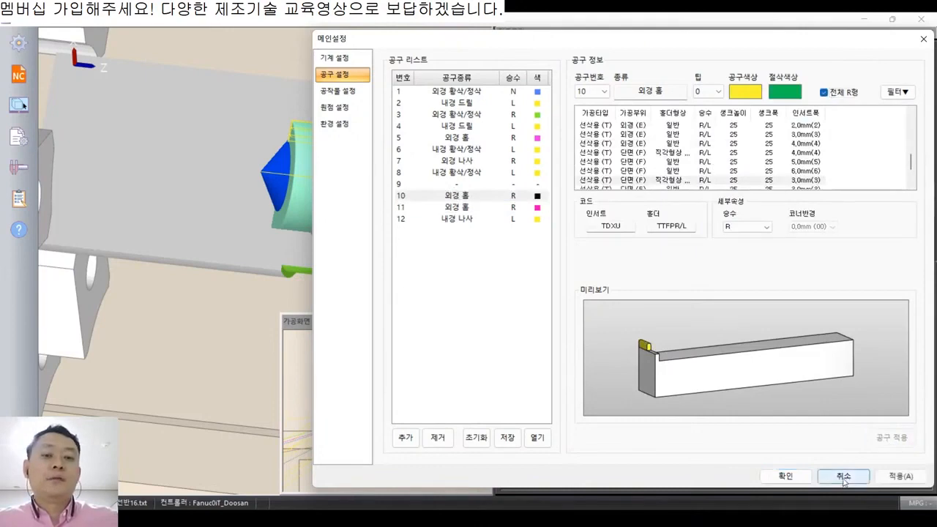
{"action": "left_click", "coordinate": [794, 481]}
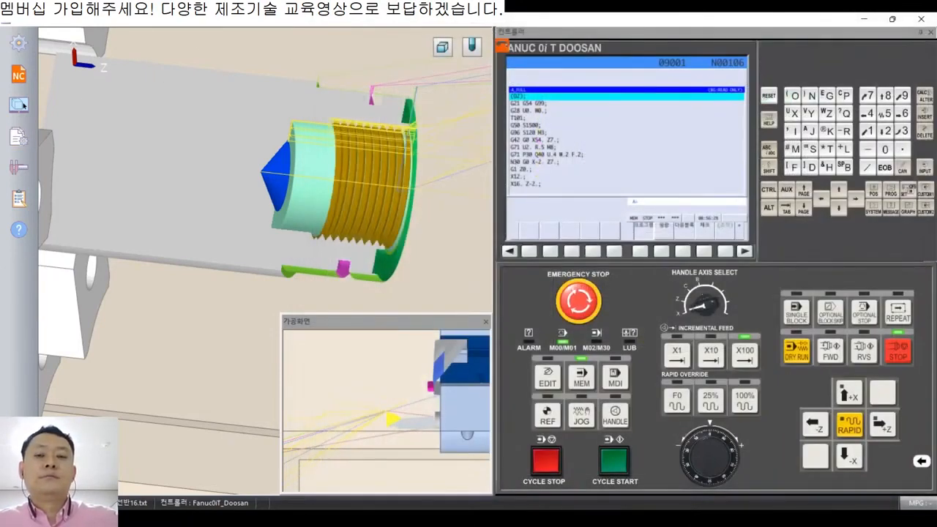
Step: Regenerate the workpiece to restore the uncut stock
{"action": "left_click", "coordinate": [18, 44]}
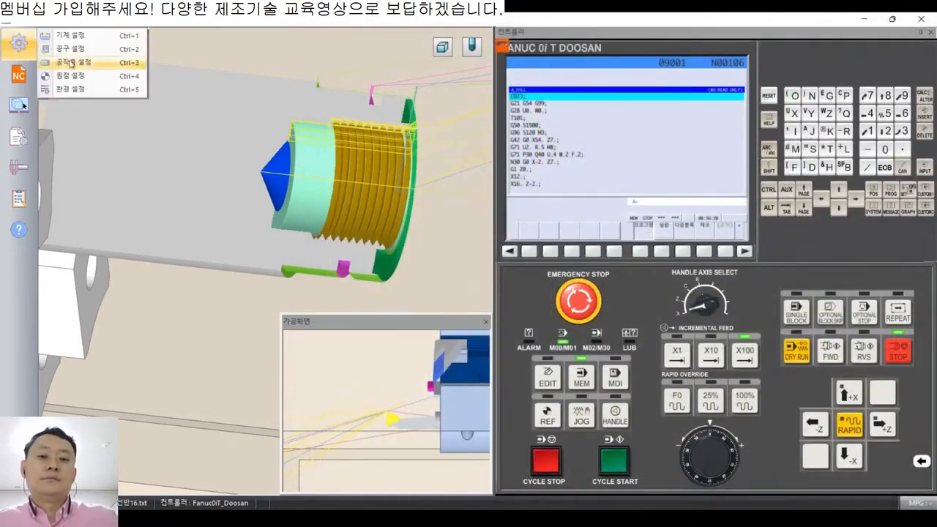
{"action": "right_click", "coordinate": [268, 63]}
{"action": "left_click", "coordinate": [286, 73]}
Step: Set the origin at the front face centre of the regenerated stock, X -390 and Z -531, with reference tool 1
{"action": "left_click", "coordinate": [18, 44]}
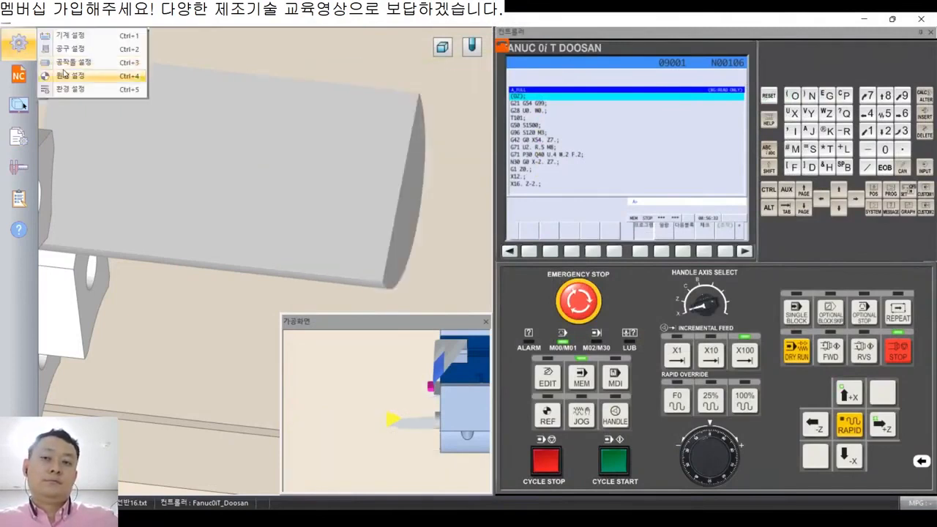
{"action": "left_click", "coordinate": [70, 78]}
{"action": "left_click", "coordinate": [517, 130]}
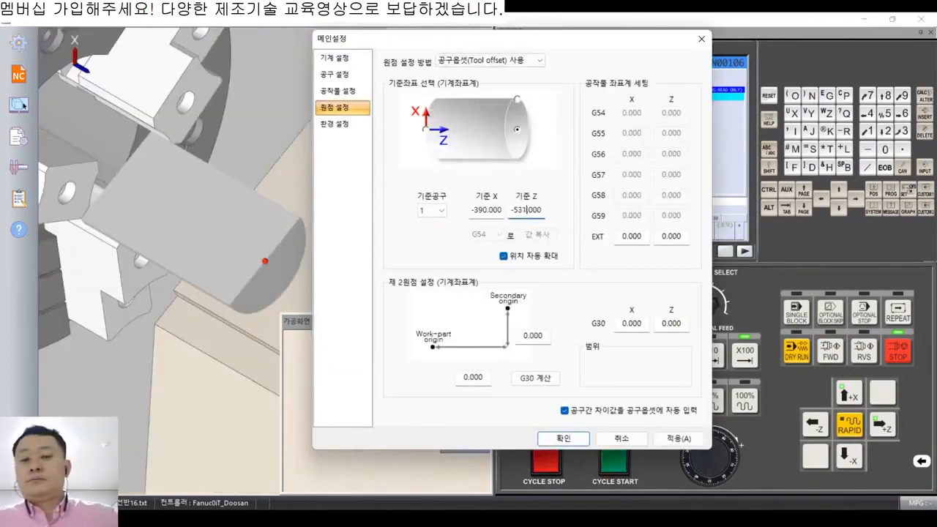
{"action": "left_click", "coordinate": [574, 446]}
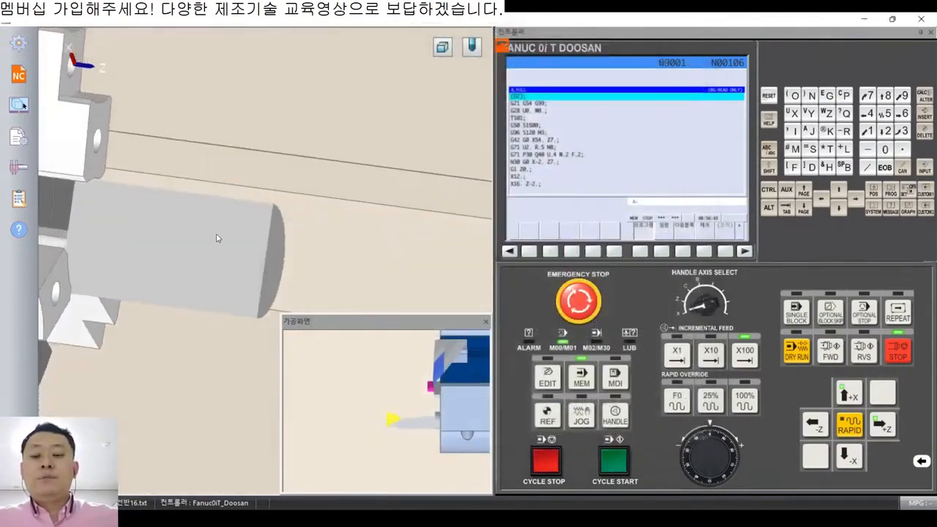
Step: Reset the controller and run the turning program on the regenerated stock to machine its first side
{"action": "middle_click_drag", "start_coordinate": [217, 238], "coordinate": [318, 140]}
{"action": "scroll", "coordinate": [358, 174], "scroll_direction": "up", "scroll_amount": 4}
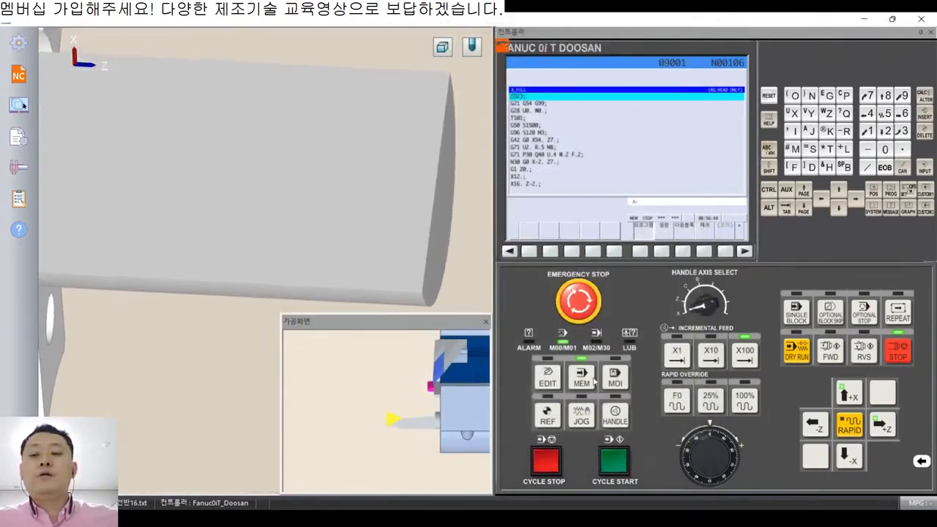
{"action": "left_click", "coordinate": [769, 97]}
{"action": "left_click", "coordinate": [616, 464]}
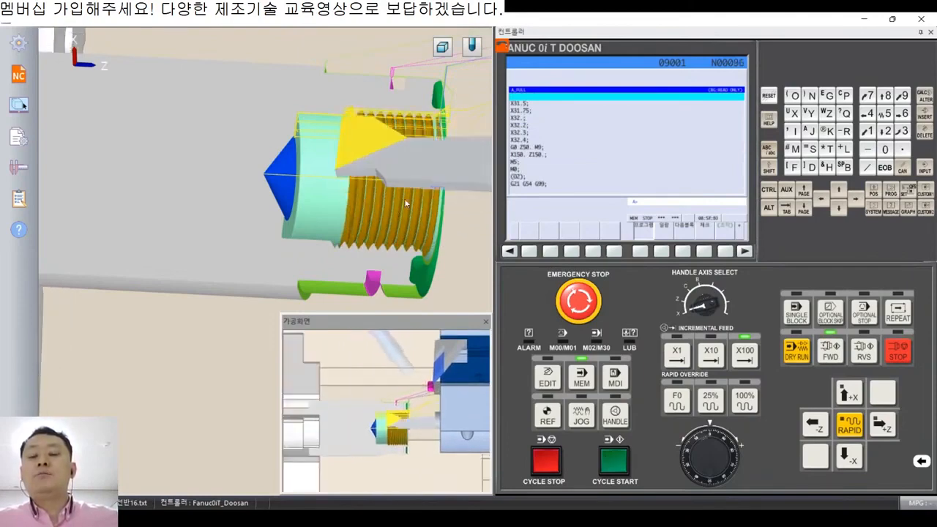
Step: Examine the sectioned first side, checking the internal thread, outer groove and full-radius face groove
{"action": "scroll", "coordinate": [359, 163], "scroll_direction": "down", "scroll_amount": 3}
{"action": "middle_click_drag", "start_coordinate": [429, 81], "coordinate": [341, 205]}
{"action": "scroll", "coordinate": [372, 154], "scroll_direction": "up", "scroll_amount": 8}
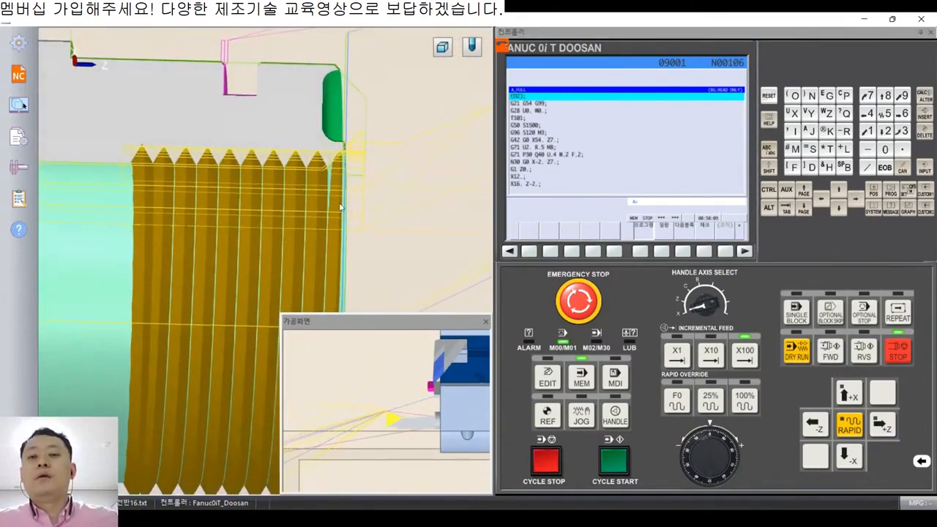
{"action": "scroll", "coordinate": [326, 224], "scroll_direction": "down", "scroll_amount": 3}
{"action": "middle_click_drag", "start_coordinate": [326, 268], "coordinate": [391, 121]}
{"action": "scroll", "coordinate": [415, 183], "scroll_direction": "down", "scroll_amount": 1}
{"action": "middle_click_drag", "start_coordinate": [355, 223], "coordinate": [269, 122]}
{"action": "scroll", "coordinate": [377, 165], "scroll_direction": "down", "scroll_amount": 1}
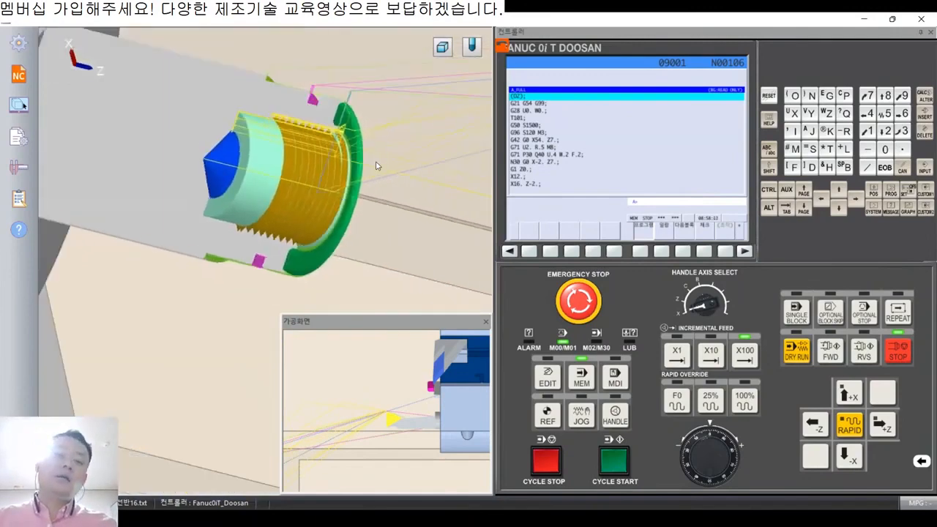
{"action": "scroll", "coordinate": [351, 168], "scroll_direction": "up", "scroll_amount": 3}
{"action": "middle_click_drag", "start_coordinate": [323, 226], "coordinate": [384, 189]}
{"action": "scroll", "coordinate": [305, 160], "scroll_direction": "down", "scroll_amount": 3}
{"action": "scroll", "coordinate": [305, 135], "scroll_direction": "up", "scroll_amount": 3}
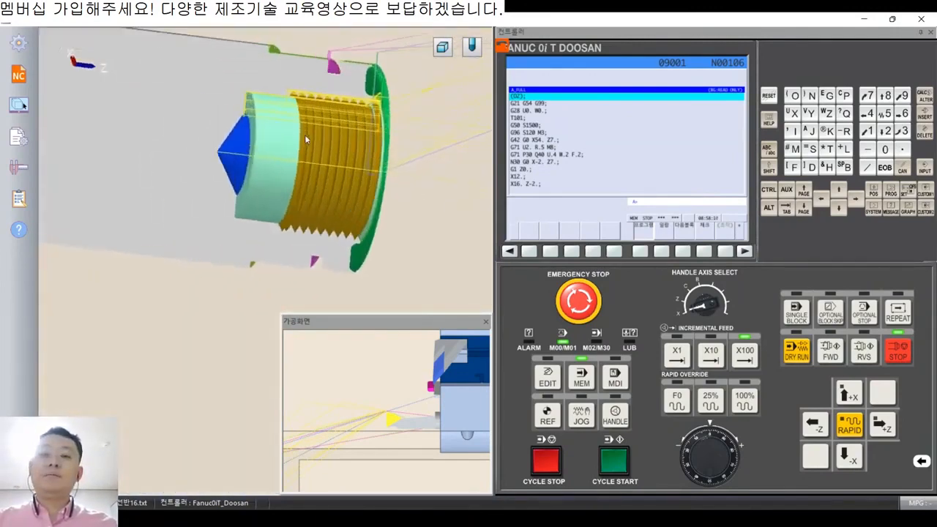
{"action": "middle_click_drag", "start_coordinate": [304, 133], "coordinate": [307, 156]}
Step: Turn off the section view and flip the workpiece end for end
{"action": "right_click", "coordinate": [427, 131]}
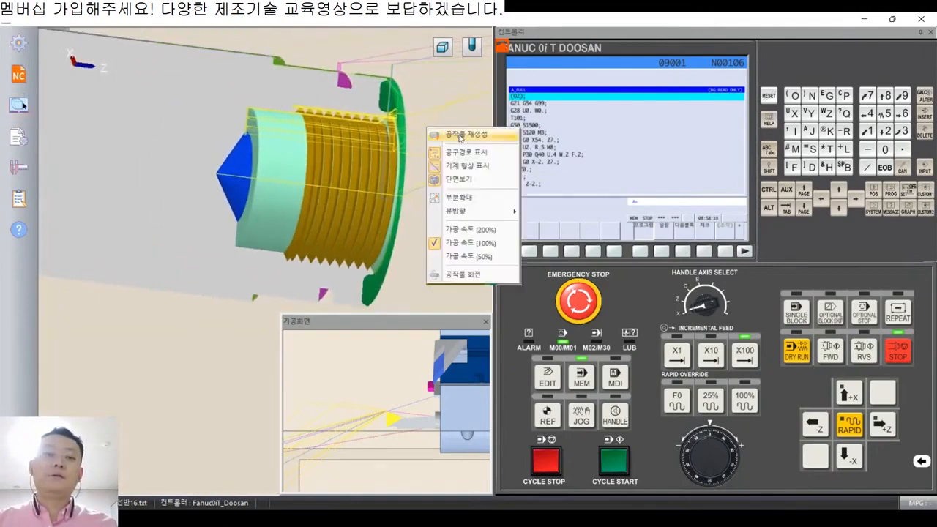
{"action": "left_click", "coordinate": [471, 184]}
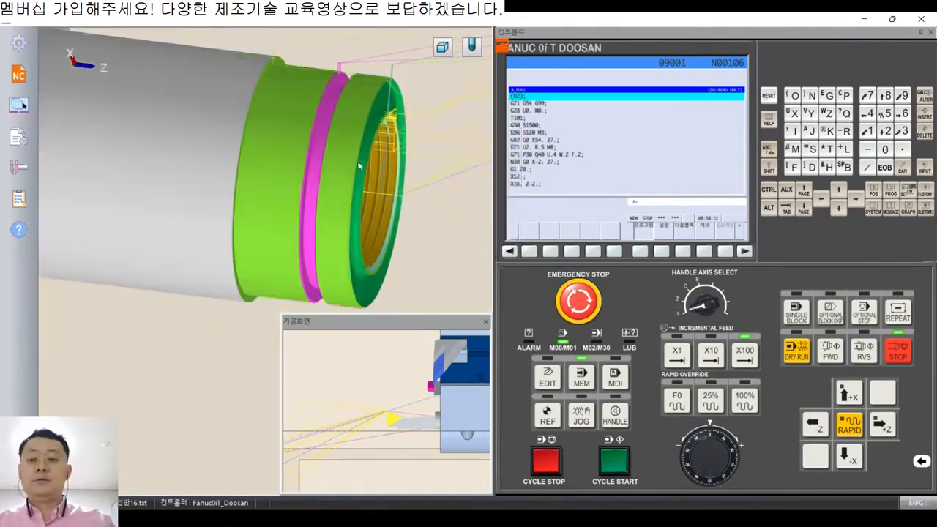
{"action": "mouse_move", "coordinate": [471, 184]}
{"action": "middle_mouse_down"}
{"action": "mouse_move", "coordinate": [324, 91]}
{"action": "mouse_move", "coordinate": [412, 227]}
{"action": "mouse_move", "coordinate": [350, 116]}
{"action": "mouse_move", "coordinate": [307, 127]}
{"action": "mouse_move", "coordinate": [132, 70]}
{"action": "middle_mouse_up"}
{"action": "right_click", "coordinate": [175, 35]}
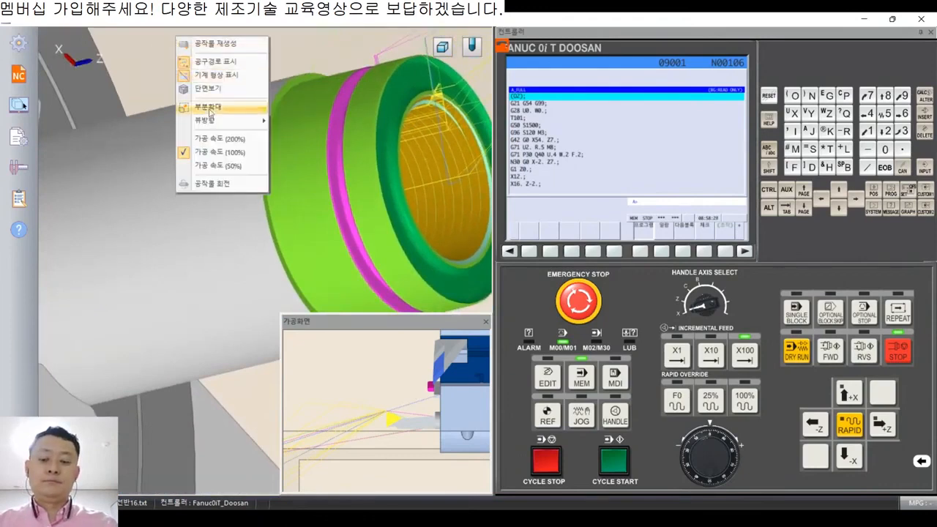
{"action": "left_click", "coordinate": [219, 181]}
Step: Set the origin at the flipped workpiece's uncut end face centre, X -390 and Z -535, using reference tool 1
{"action": "left_click", "coordinate": [28, 41]}
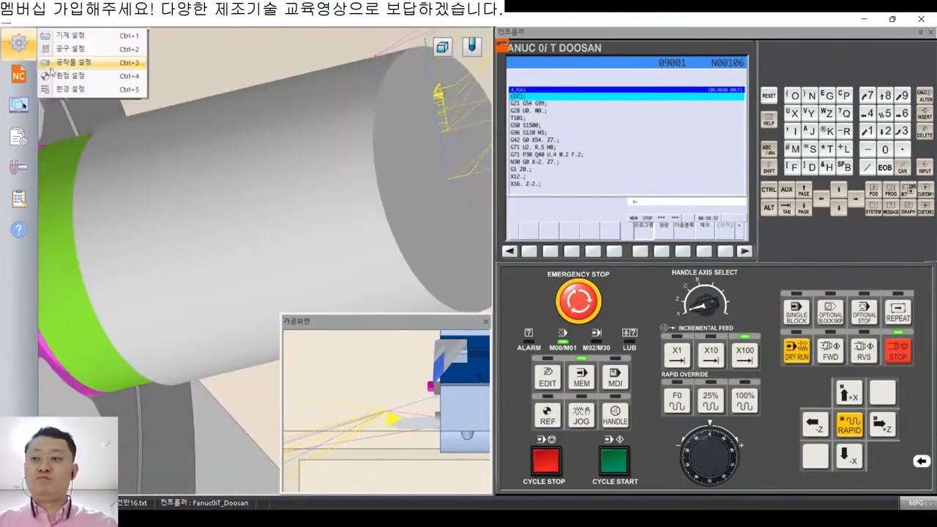
{"action": "left_click", "coordinate": [71, 77]}
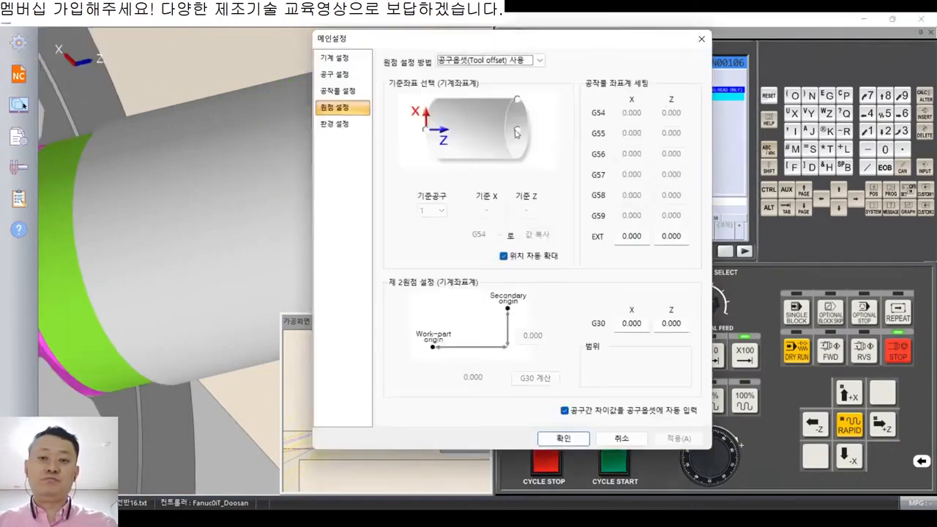
{"action": "left_click", "coordinate": [516, 131]}
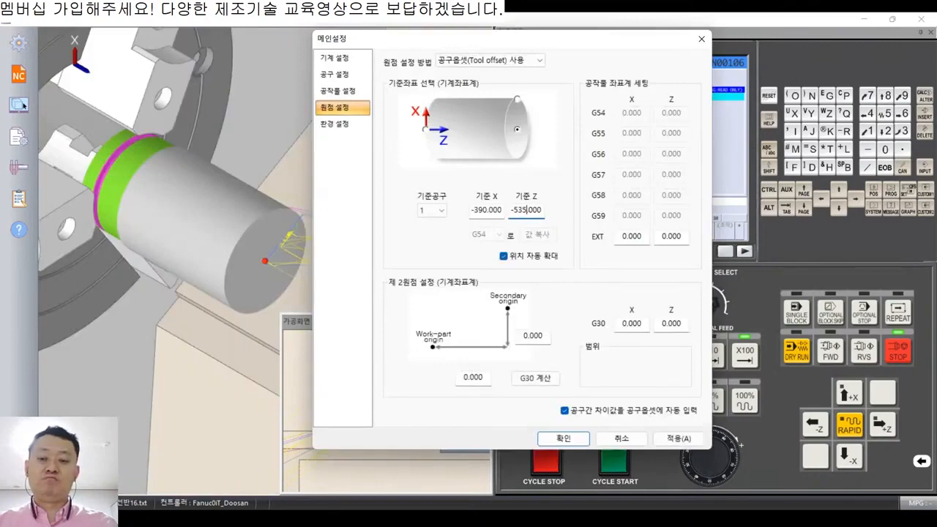
{"action": "key", "text": "Return"}
Step: Run the remaining part of the turning program in memory mode to machine the flipped workpiece's second side
{"action": "middle_click_drag", "start_coordinate": [293, 209], "coordinate": [352, 193]}
{"action": "scroll", "coordinate": [297, 148], "scroll_direction": "up", "scroll_amount": 2}
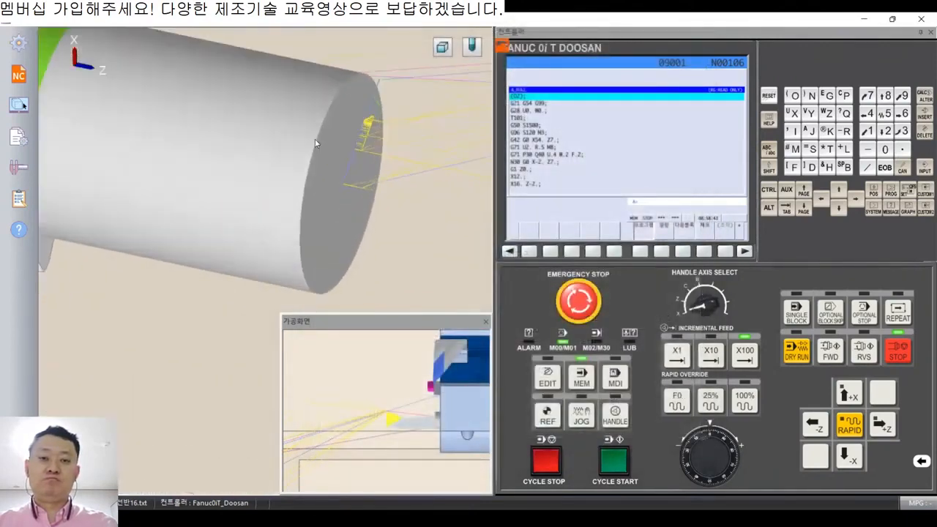
{"action": "mouse_move", "coordinate": [317, 142]}
{"action": "middle_mouse_down"}
{"action": "mouse_move", "coordinate": [320, 128]}
{"action": "mouse_move", "coordinate": [305, 136]}
{"action": "middle_mouse_up"}
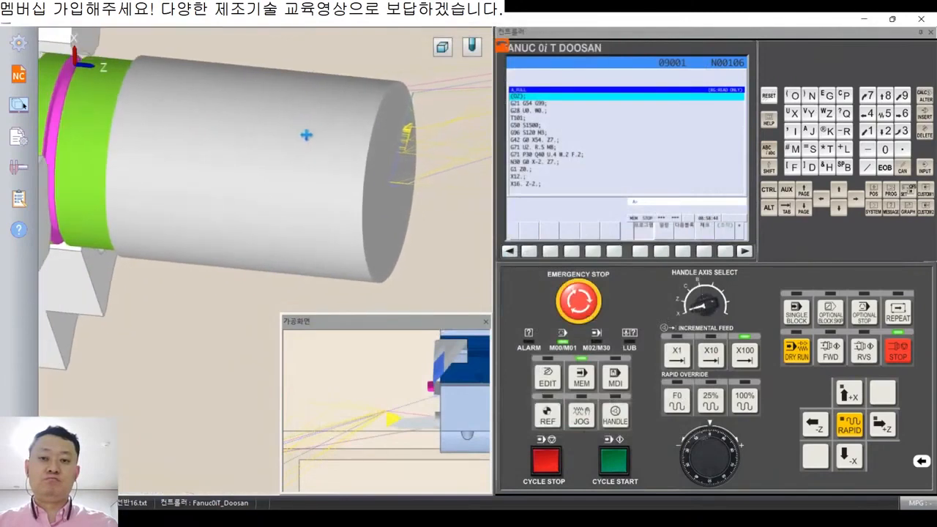
{"action": "left_click", "coordinate": [586, 377]}
{"action": "left_click", "coordinate": [614, 472]}
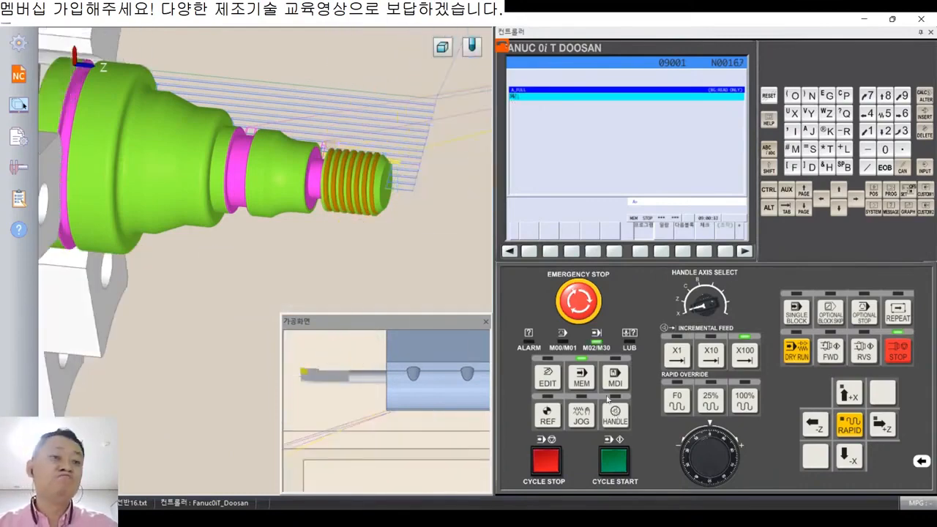
Step: Examine the finished second side, checking the stepped contour, outer grooves and external thread
{"action": "middle_click_drag", "start_coordinate": [317, 185], "coordinate": [379, 242]}
{"action": "scroll", "coordinate": [316, 145], "scroll_direction": "up", "scroll_amount": 2}
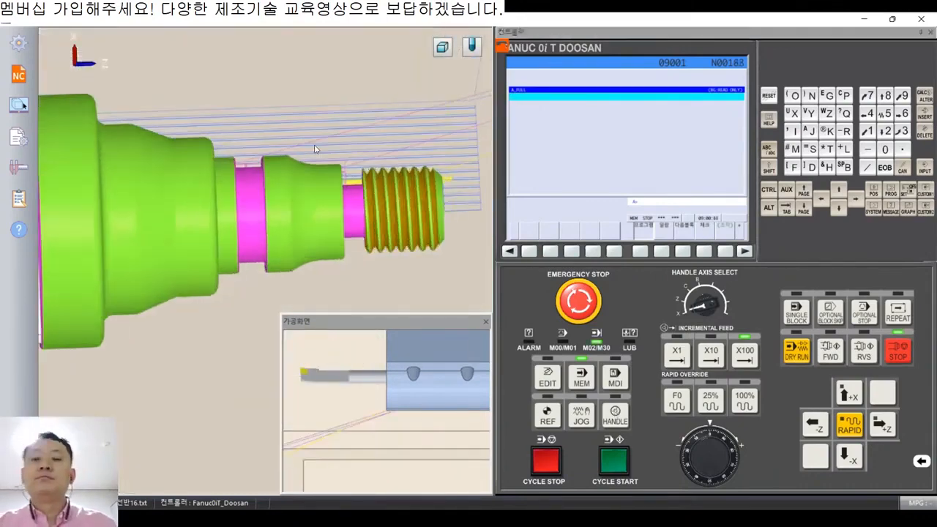
{"action": "scroll", "coordinate": [395, 200], "scroll_direction": "up", "scroll_amount": 2}
{"action": "scroll", "coordinate": [407, 182], "scroll_direction": "up", "scroll_amount": 2}
{"action": "middle_click_drag", "start_coordinate": [398, 206], "coordinate": [201, 146]}
{"action": "scroll", "coordinate": [335, 146], "scroll_direction": "up", "scroll_amount": 4}
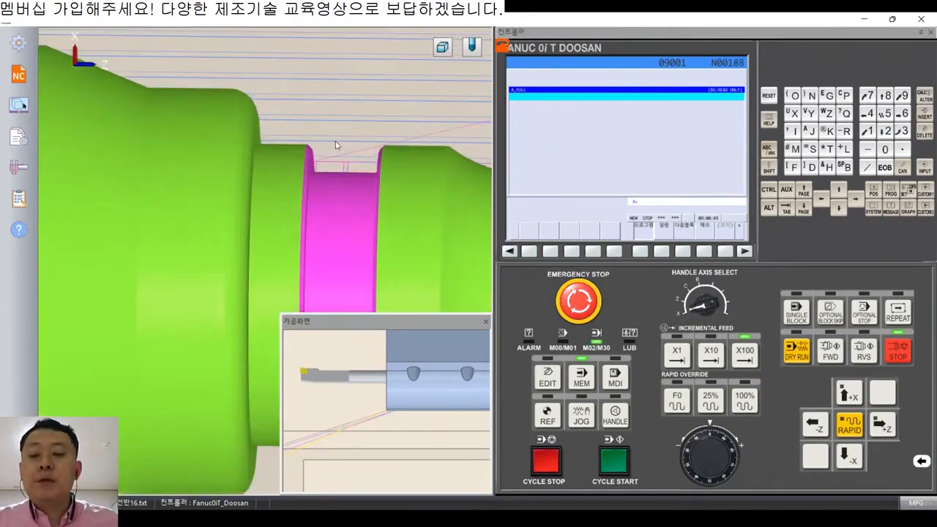
{"action": "scroll", "coordinate": [314, 176], "scroll_direction": "down", "scroll_amount": 4}
{"action": "middle_click_drag", "start_coordinate": [220, 205], "coordinate": [249, 114]}
{"action": "scroll", "coordinate": [337, 151], "scroll_direction": "down", "scroll_amount": 1}
{"action": "middle_click_drag", "start_coordinate": [249, 113], "coordinate": [296, 143]}
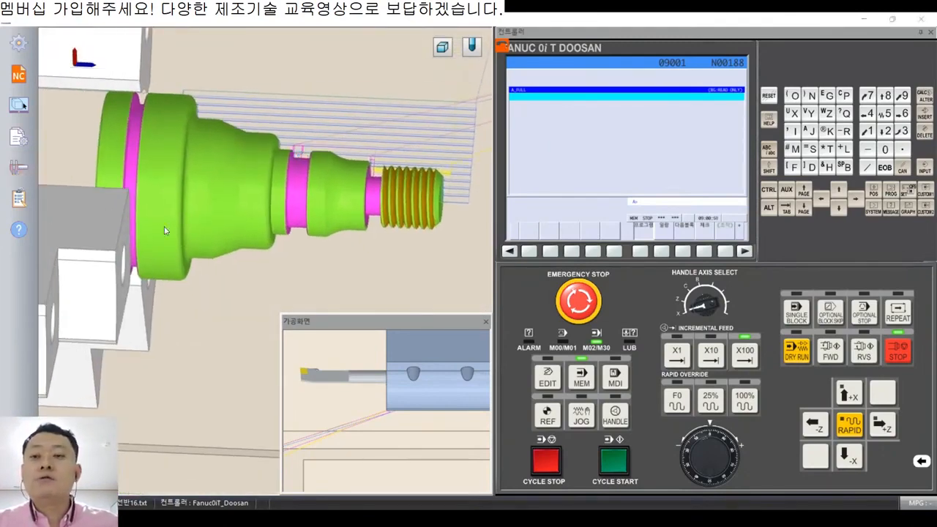
Step: Open the part profile in the VeriTurn inspection program and measure the overall horizontal length from the grooved end to the origin
{"action": "left_click", "coordinate": [19, 104]}
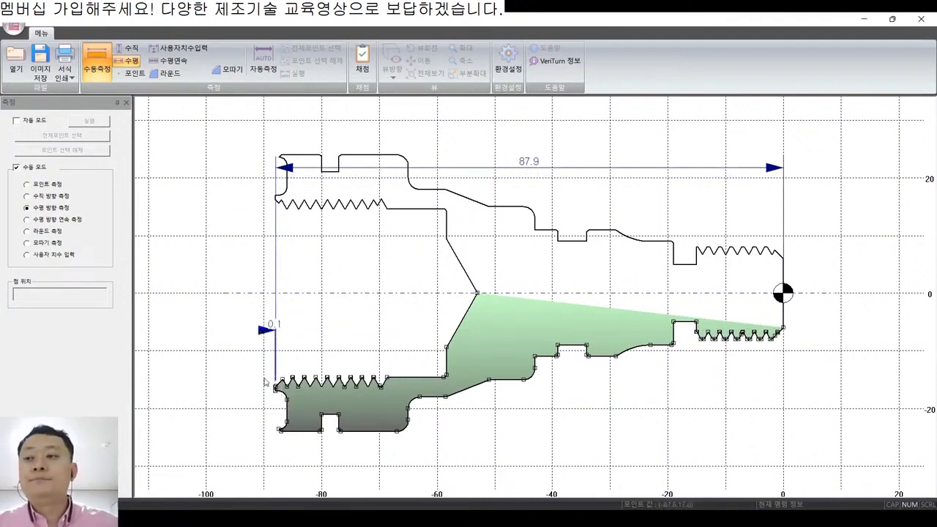
{"action": "scroll", "coordinate": [276, 397], "scroll_direction": "down", "scroll_amount": 1}
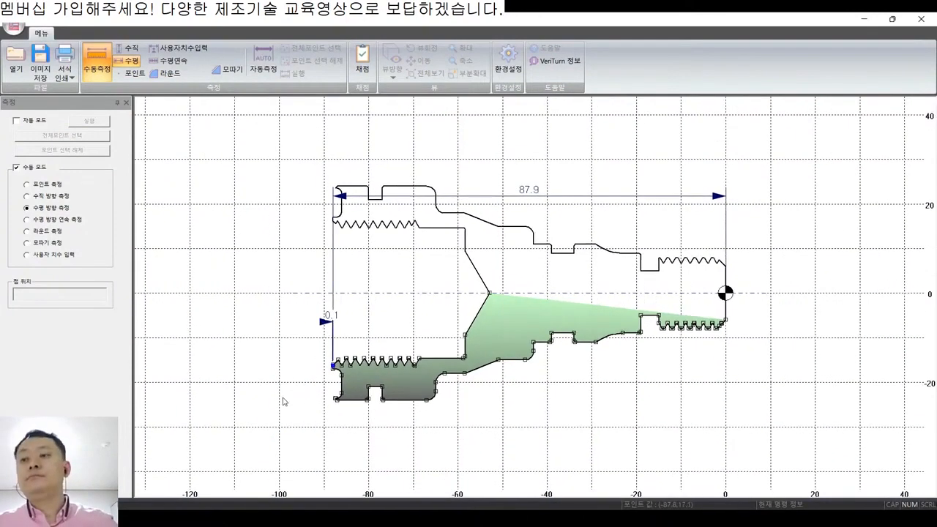
{"action": "scroll", "coordinate": [347, 360], "scroll_direction": "up", "scroll_amount": 3}
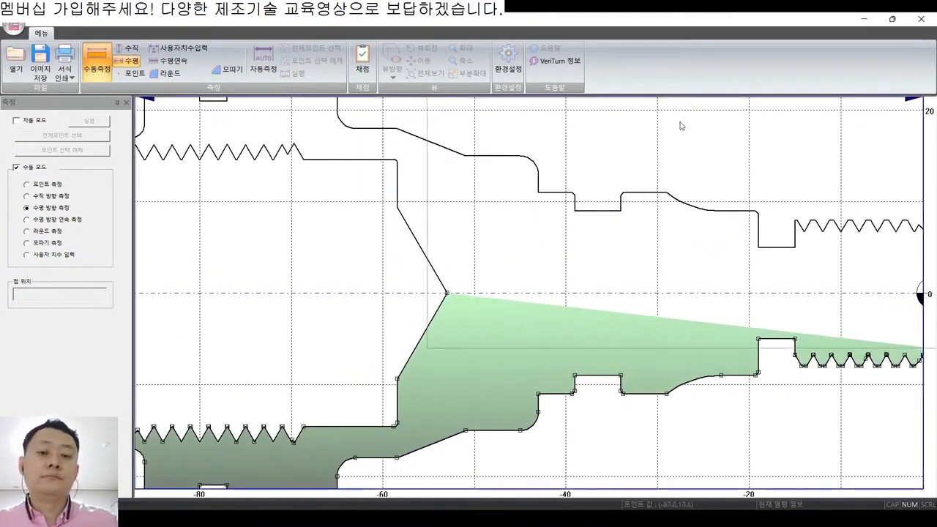
{"action": "scroll", "coordinate": [461, 278], "scroll_direction": "up", "scroll_amount": 3}
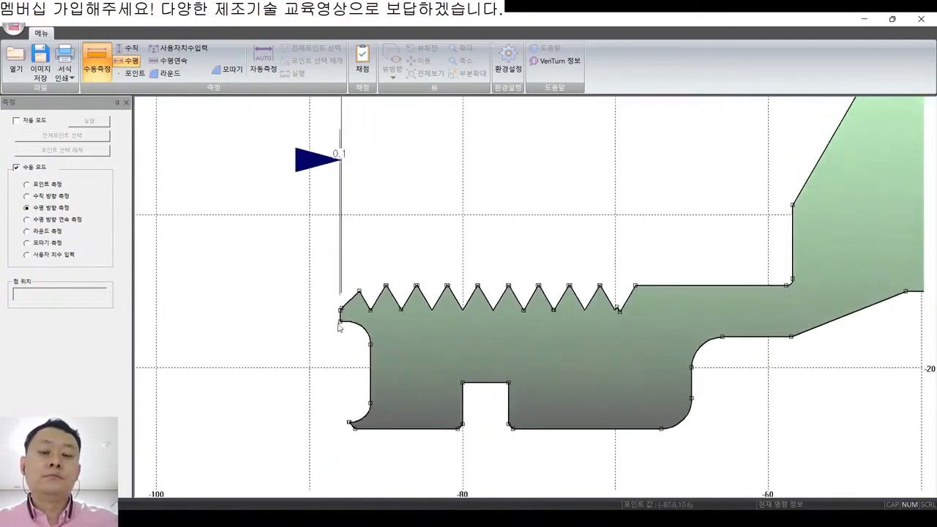
{"action": "left_click", "coordinate": [341, 323]}
{"action": "left_click", "coordinate": [487, 294]}
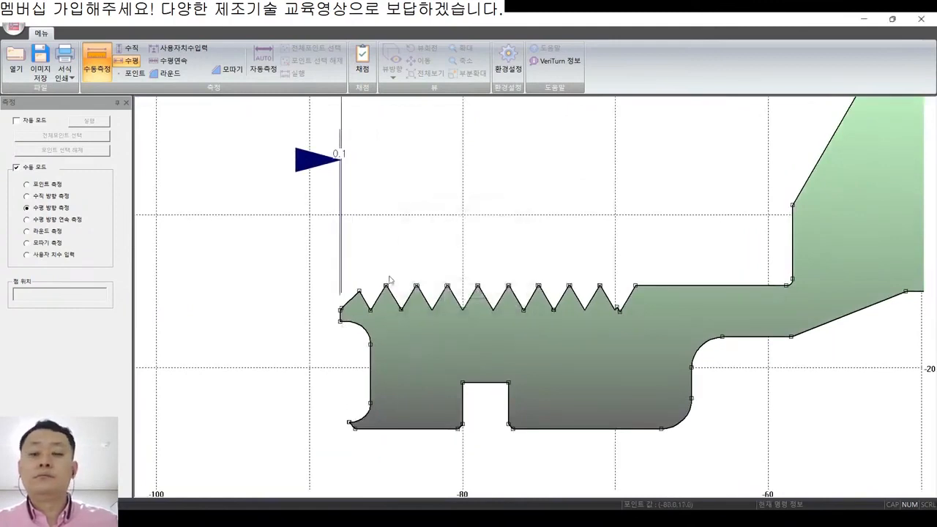
{"action": "left_click", "coordinate": [135, 62]}
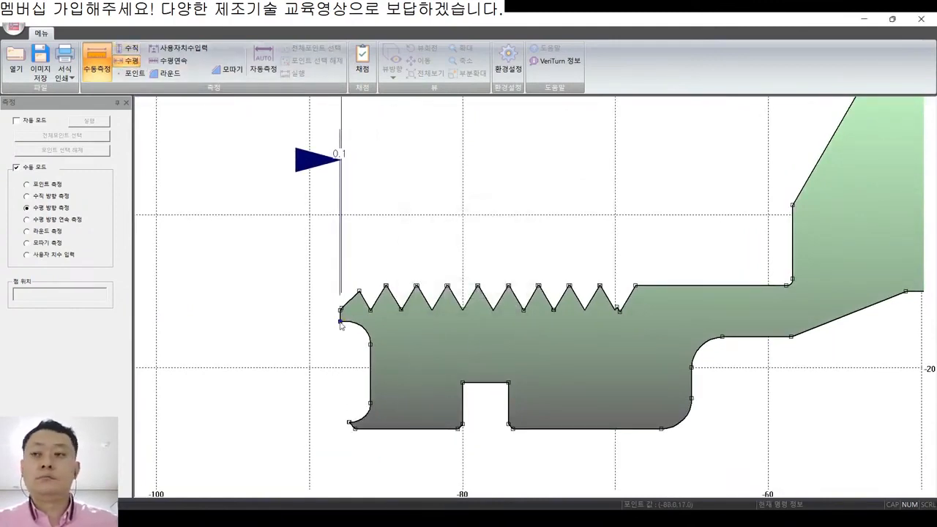
{"action": "scroll", "coordinate": [591, 323], "scroll_direction": "down", "scroll_amount": 13}
{"action": "scroll", "coordinate": [828, 252], "scroll_direction": "up", "scroll_amount": 2}
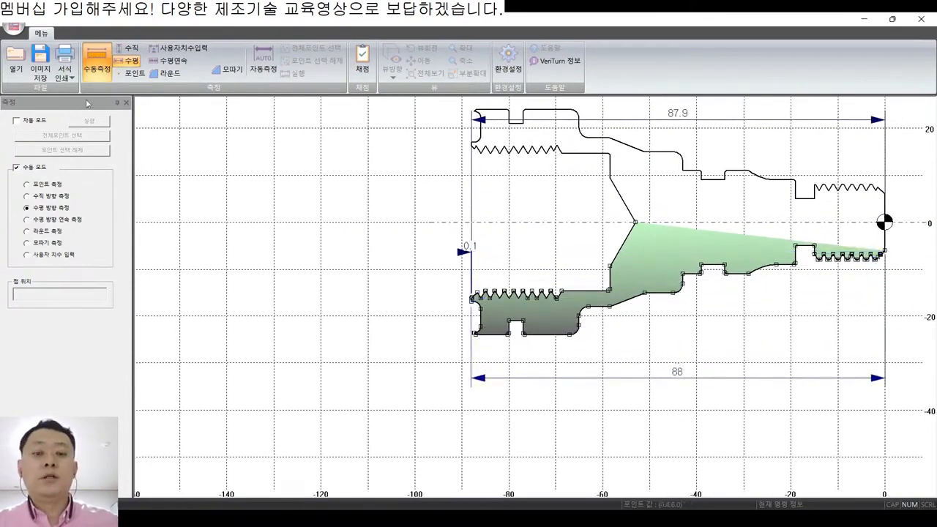
Step: Measure the diameters of the shoulder beside the concave arc and of the external thread with vertical dimensions
{"action": "left_click", "coordinate": [130, 48]}
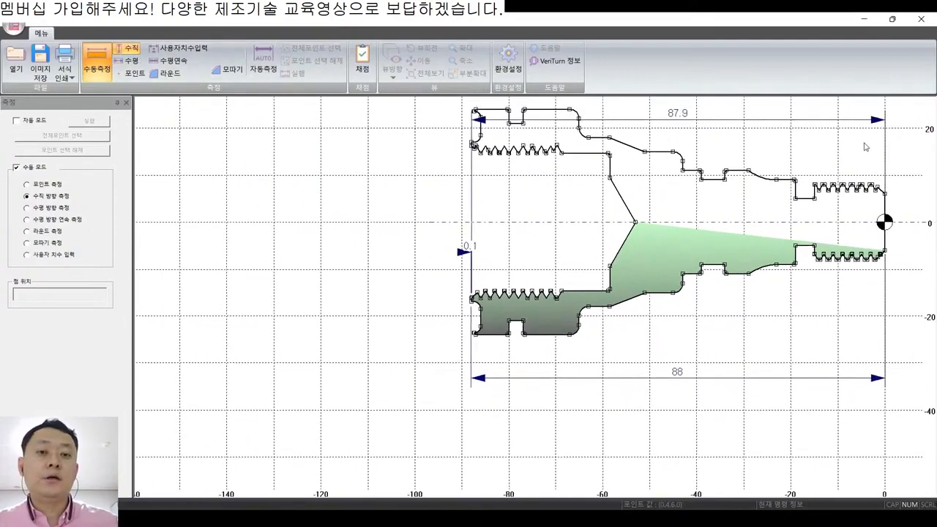
{"action": "middle_click_drag", "start_coordinate": [709, 169], "coordinate": [518, 213]}
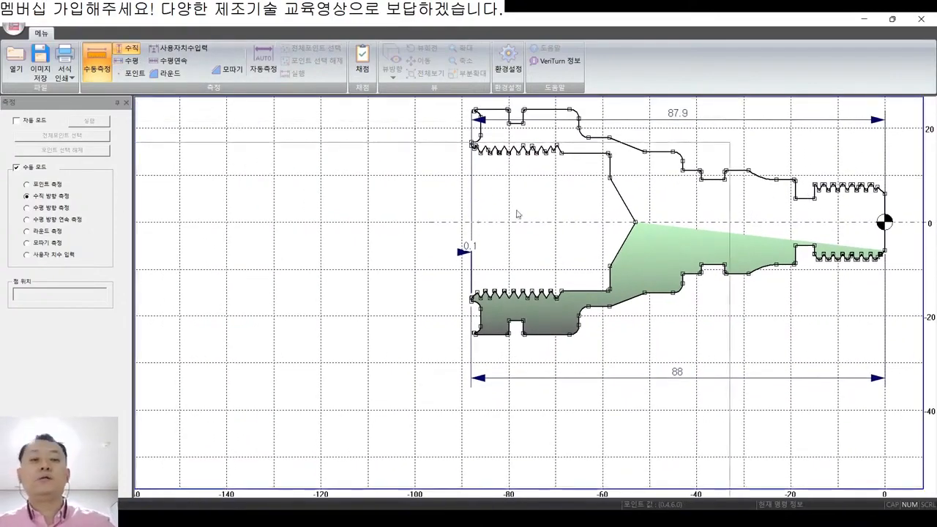
{"action": "scroll", "coordinate": [580, 244], "scroll_direction": "down", "scroll_amount": 4}
{"action": "scroll", "coordinate": [577, 244], "scroll_direction": "up", "scroll_amount": 5}
{"action": "scroll", "coordinate": [564, 219], "scroll_direction": "up", "scroll_amount": 3}
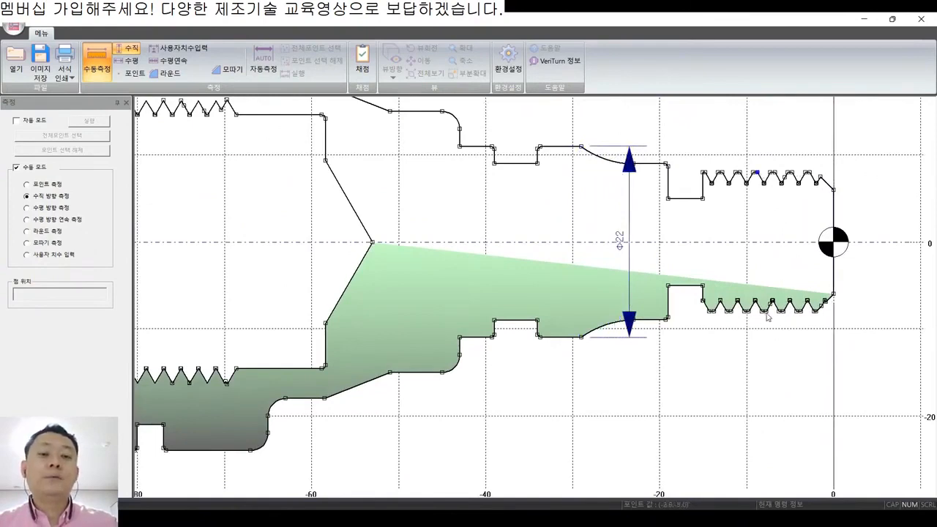
{"action": "scroll", "coordinate": [785, 347], "scroll_direction": "up", "scroll_amount": 2}
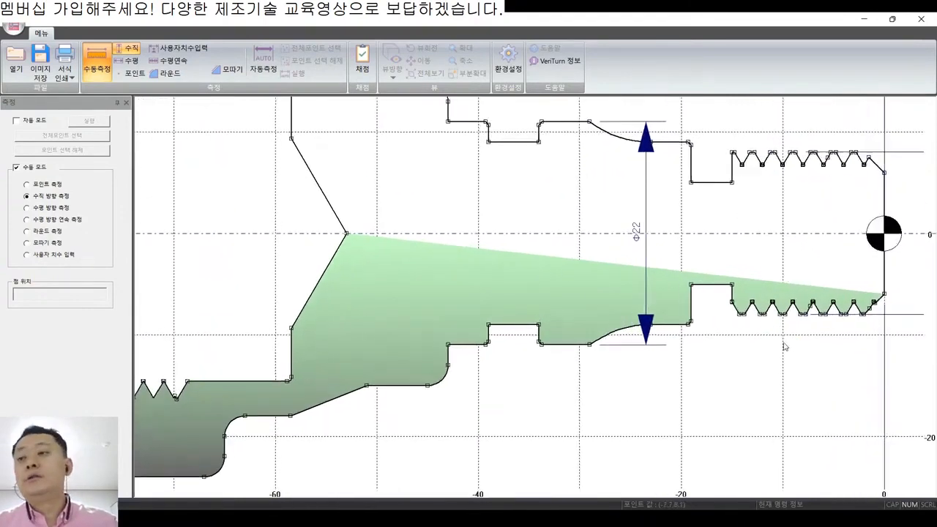
{"action": "scroll", "coordinate": [771, 326], "scroll_direction": "down", "scroll_amount": 6}
{"action": "scroll", "coordinate": [431, 262], "scroll_direction": "up", "scroll_amount": 1}
{"action": "scroll", "coordinate": [407, 213], "scroll_direction": "up", "scroll_amount": 1}
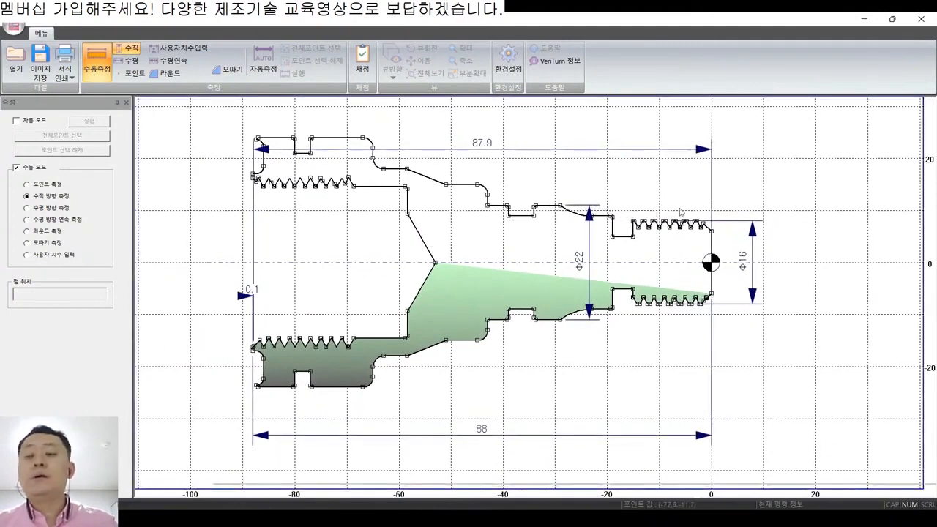
Step: Switch to Paint and start with a blank canvas
{"action": "middle_click_drag", "start_coordinate": [606, 216], "coordinate": [686, 212]}
{"action": "key", "text": "super"}
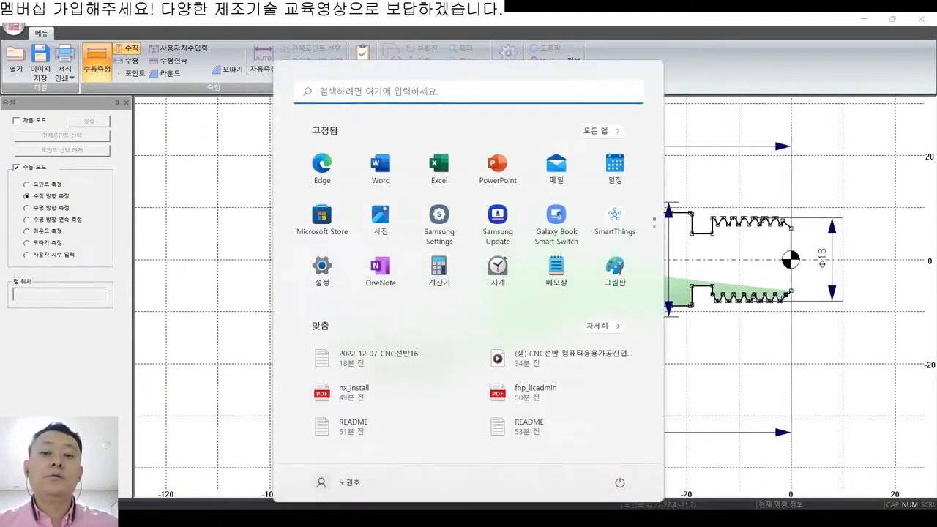
{"action": "left_click", "coordinate": [615, 268]}
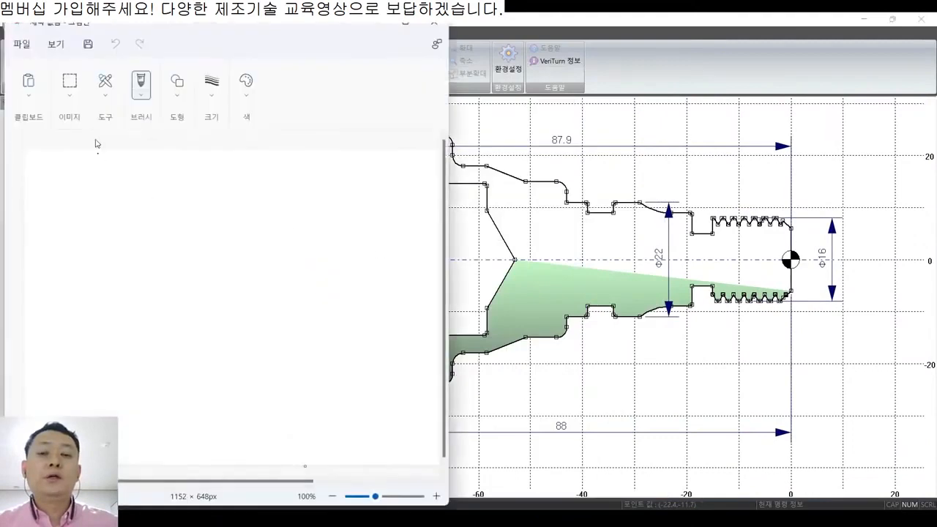
Step: Open the 컴가공16 drawing image from the cnc선반자격증실기도면 folder in Paint
{"action": "left_click", "coordinate": [37, 44]}
{"action": "left_click", "coordinate": [41, 82]}
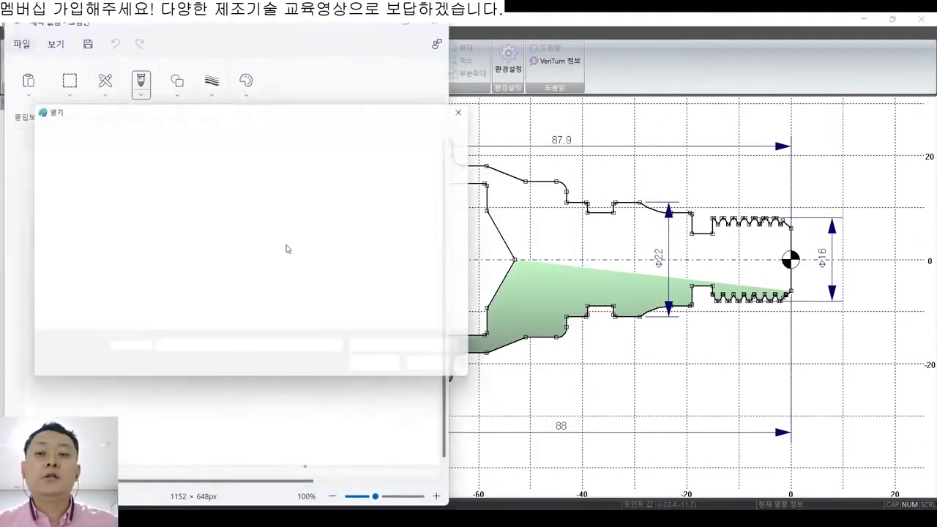
{"action": "scroll", "coordinate": [291, 283], "scroll_direction": "down", "scroll_amount": 3}
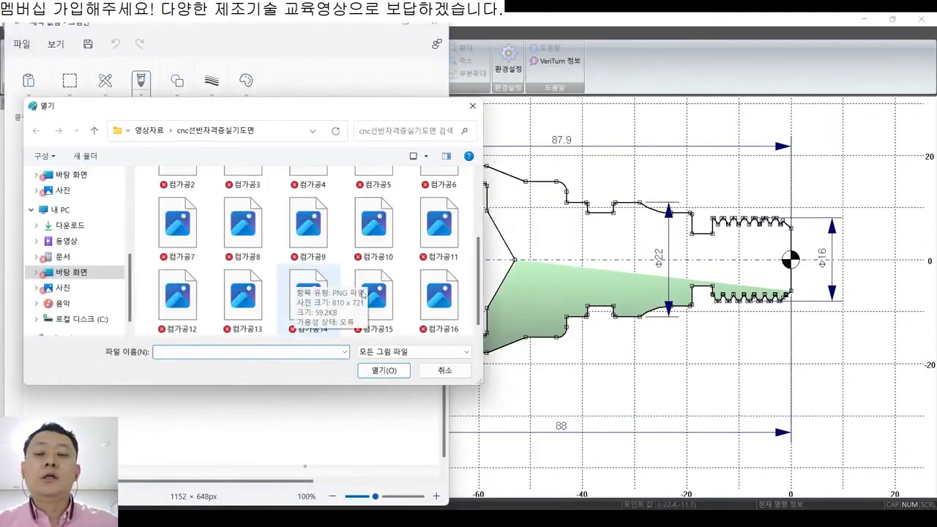
{"action": "double_click", "coordinate": [424, 301]}
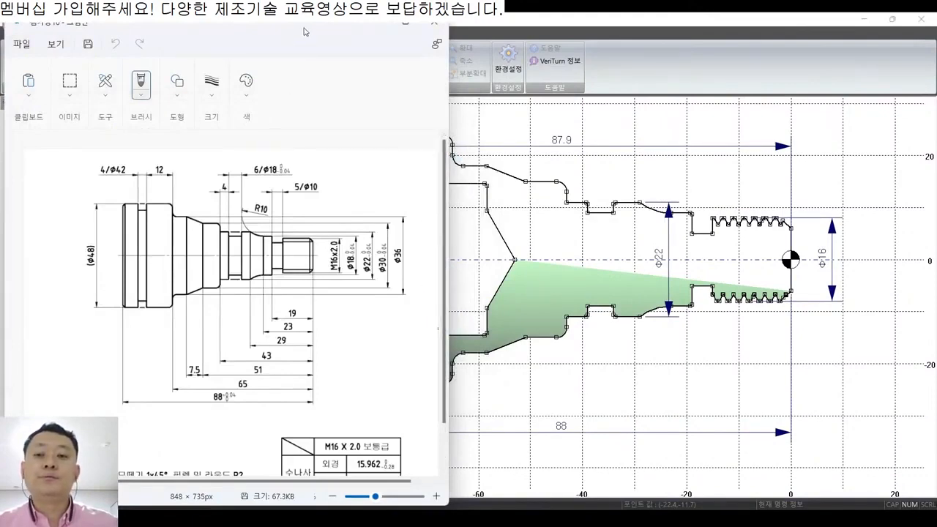
Step: Arrange the drawing beside the full VeriTurn part profile so the two can be compared
{"action": "left_click_drag", "start_coordinate": [304, 27], "coordinate": [343, 27]}
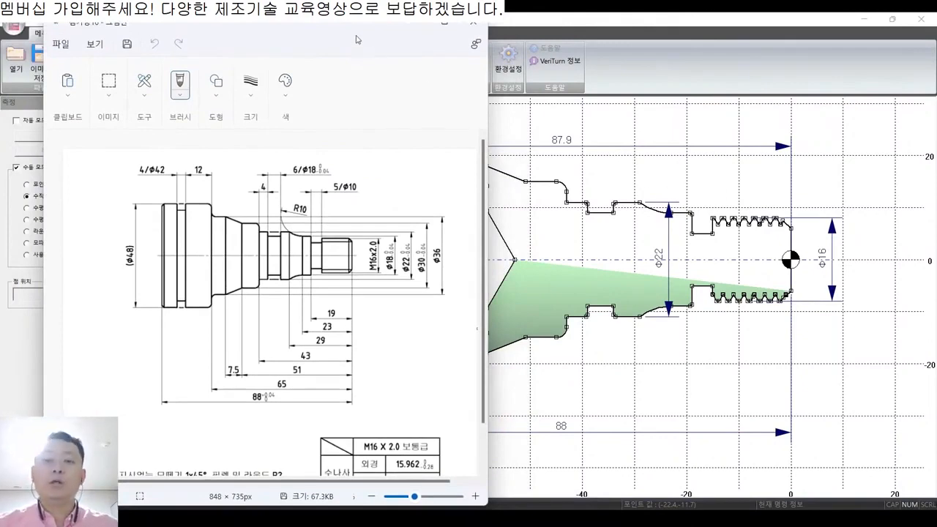
{"action": "left_click_drag", "start_coordinate": [350, 27], "coordinate": [268, 27]}
{"action": "left_click", "coordinate": [739, 243]}
{"action": "middle_click_drag", "start_coordinate": [739, 245], "coordinate": [857, 234]}
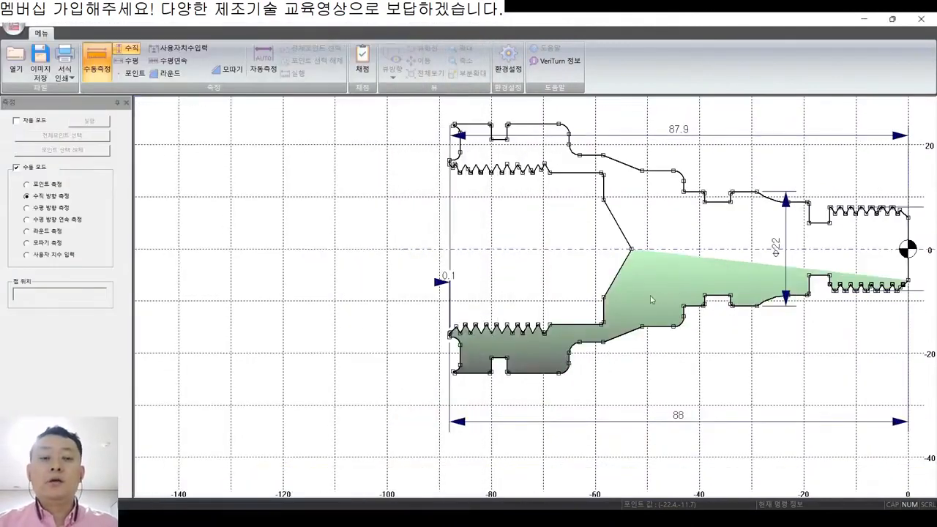
{"action": "left_click", "coordinate": [529, 518]}
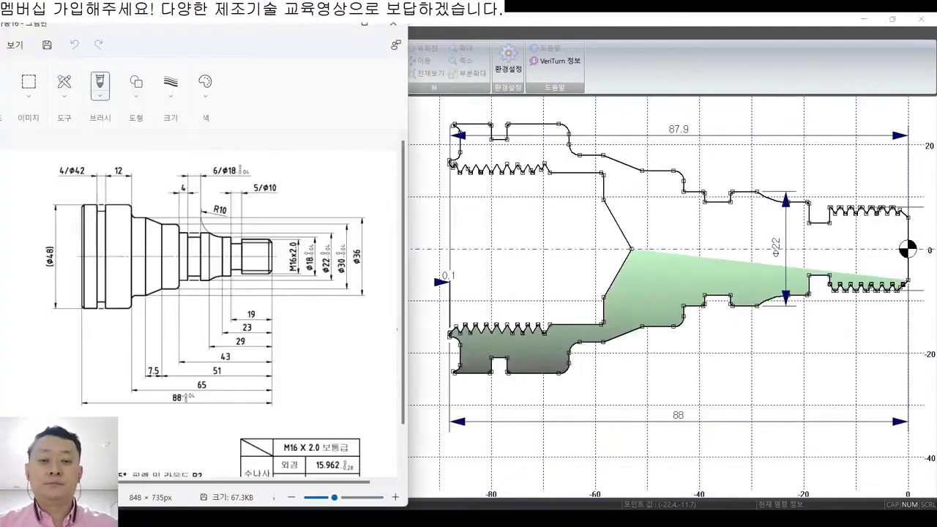
{"action": "left_click_drag", "start_coordinate": [260, 32], "coordinate": [293, 28]}
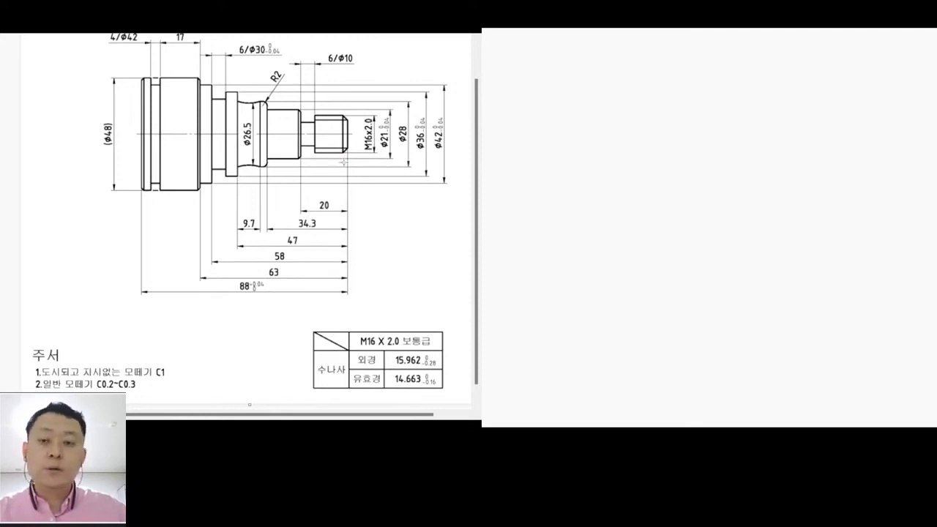
Step: Sketch freehand orange lines on the shaft drawing: a taper over the Ø21 section and a stepped internal taper contour inside the Ø48 end
{"action": "scroll", "coordinate": [300, 161], "scroll_direction": "up", "scroll_amount": 1}
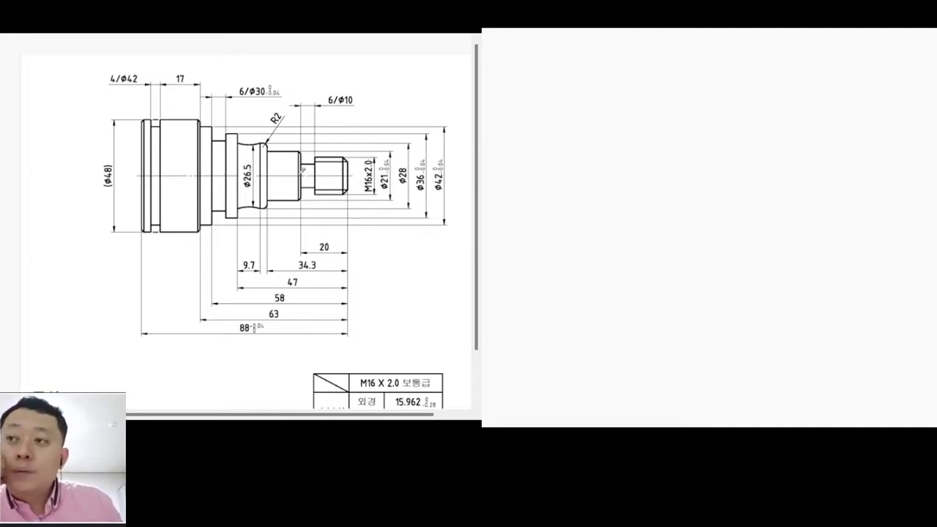
{"action": "mouse_move", "coordinate": [302, 152]}
{"action": "left_mouse_down"}
{"action": "mouse_move", "coordinate": [262, 149]}
{"action": "mouse_move", "coordinate": [301, 153]}
{"action": "left_mouse_up"}
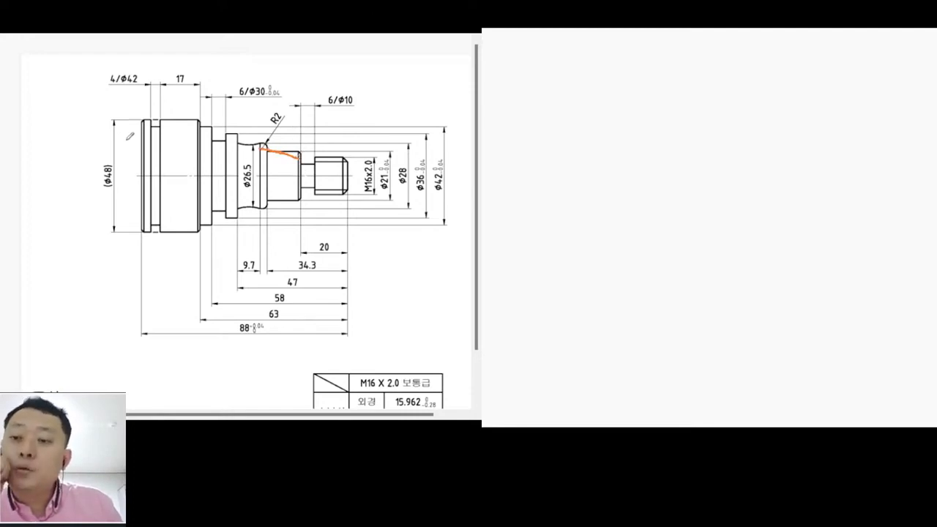
{"action": "mouse_move", "coordinate": [130, 136]}
{"action": "left_mouse_down"}
{"action": "mouse_move", "coordinate": [196, 122]}
{"action": "mouse_move", "coordinate": [120, 134]}
{"action": "mouse_move", "coordinate": [202, 113]}
{"action": "left_mouse_up"}
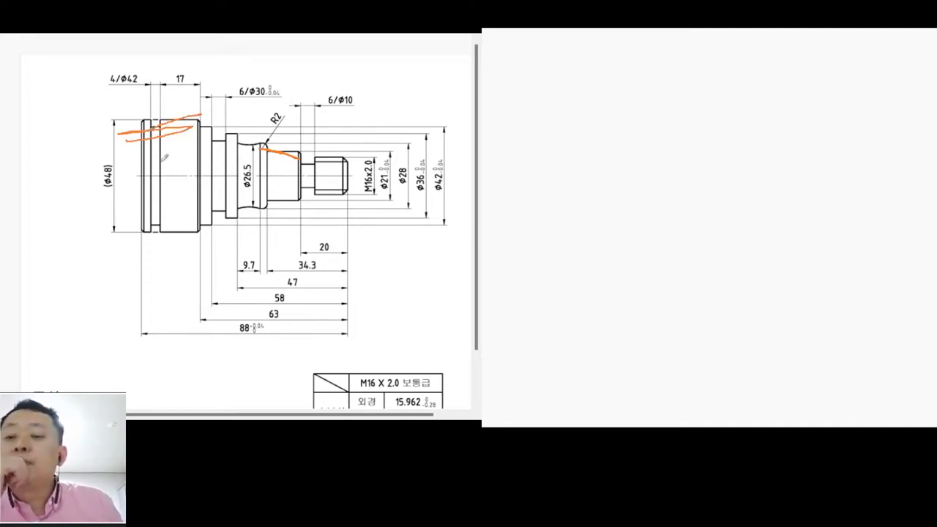
{"action": "mouse_move", "coordinate": [139, 137]}
{"action": "left_mouse_down"}
{"action": "mouse_move", "coordinate": [176, 154]}
{"action": "mouse_move", "coordinate": [171, 174]}
{"action": "left_mouse_up"}
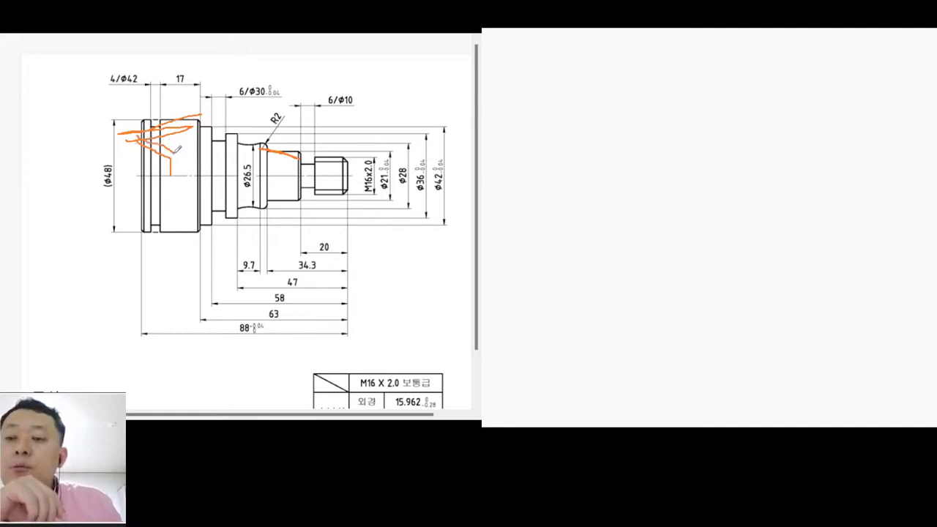
{"action": "mouse_move", "coordinate": [174, 162]}
{"action": "left_mouse_down"}
{"action": "mouse_move", "coordinate": [213, 162]}
{"action": "mouse_move", "coordinate": [214, 173]}
{"action": "left_mouse_up"}
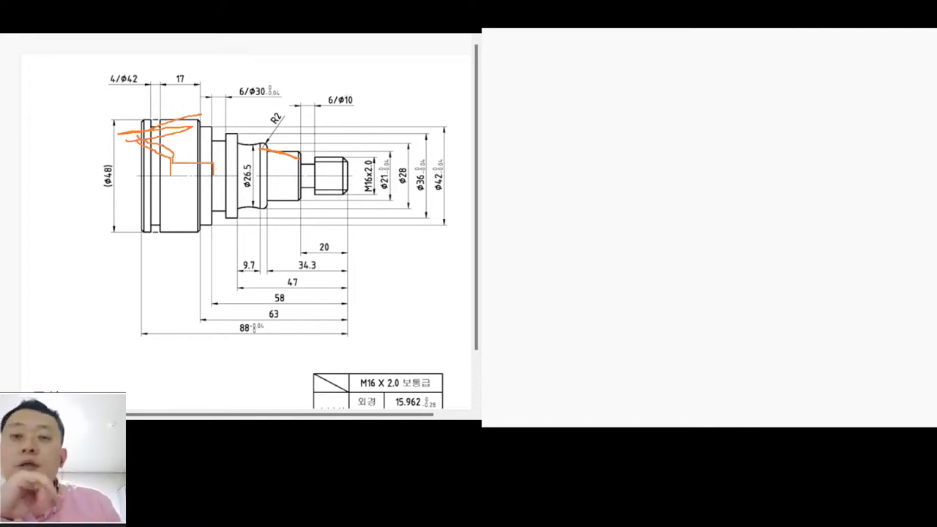
Step: Write "내경테이퍼나사" as the first line of the blank note beside the drawing
{"action": "left_click", "coordinate": [534, 54]}
{"action": "type", "text": "SO"}
{"action": "key", "text": "BackSpace"}
{"action": "key", "text": "BackSpace"}
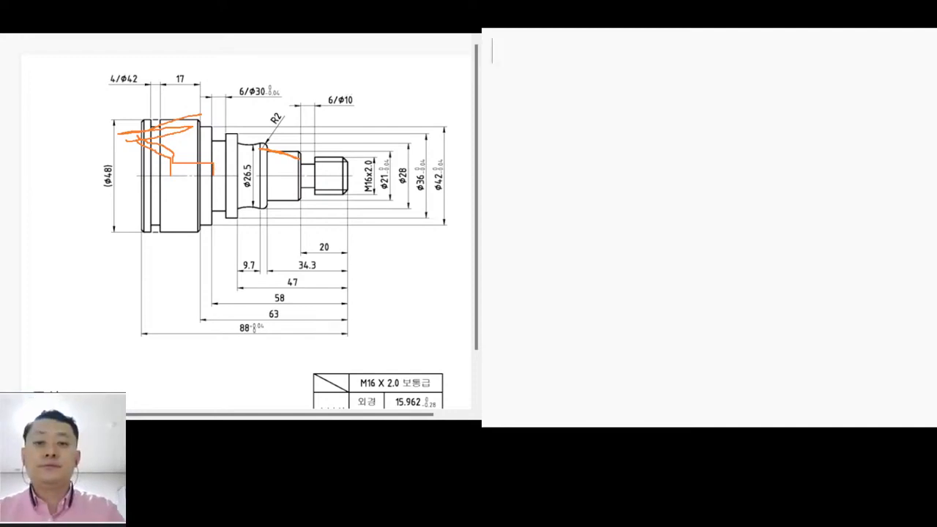
{"action": "type", "text": "내경테이퍼나사"}
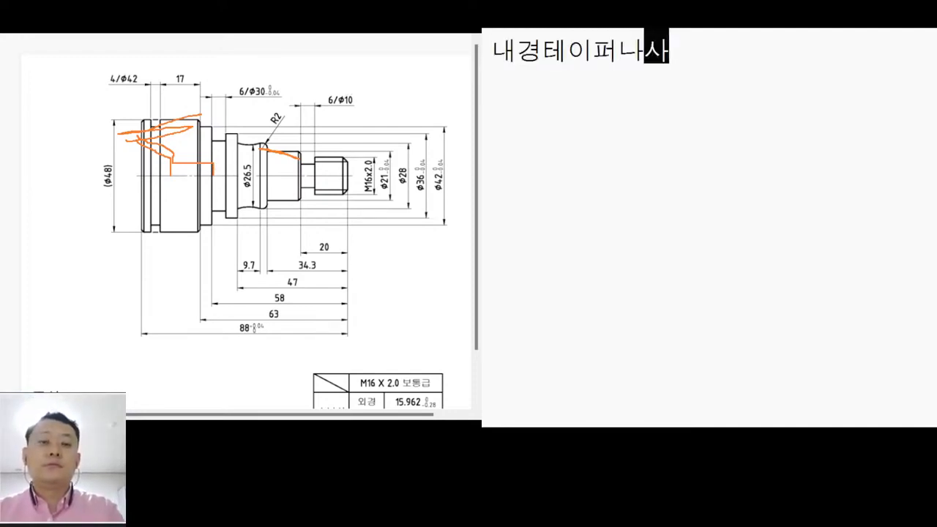
{"action": "key", "text": "Return"}
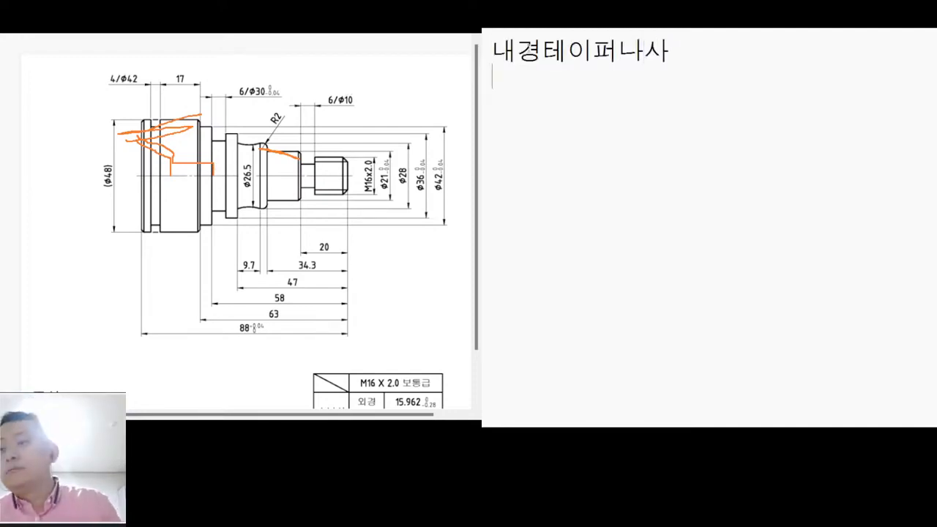
Step: Add "설계도면 임의되로" as the second line of the note
{"action": "type", "text": "ㅅ설계도면 "}
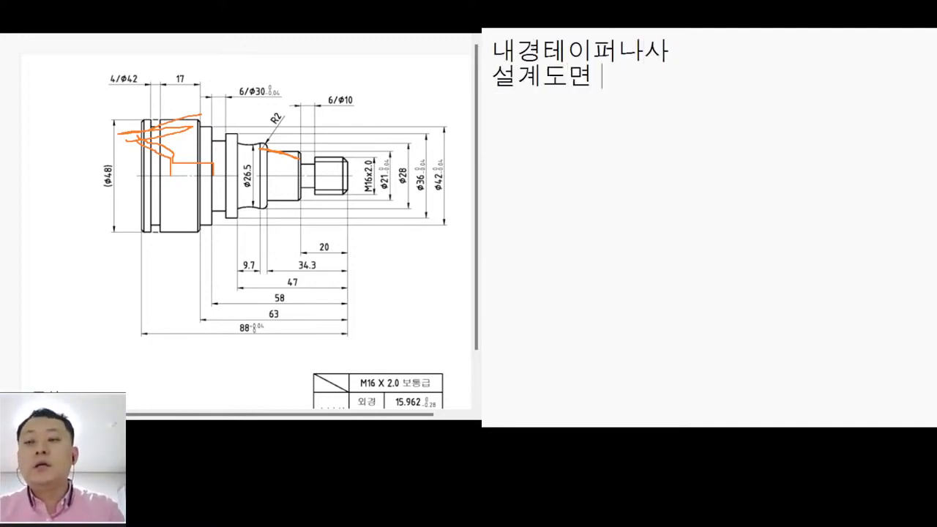
{"action": "type", "text": "임의"}
{"action": "key", "text": "BackSpace"}
{"action": "type", "text": "의도로"}
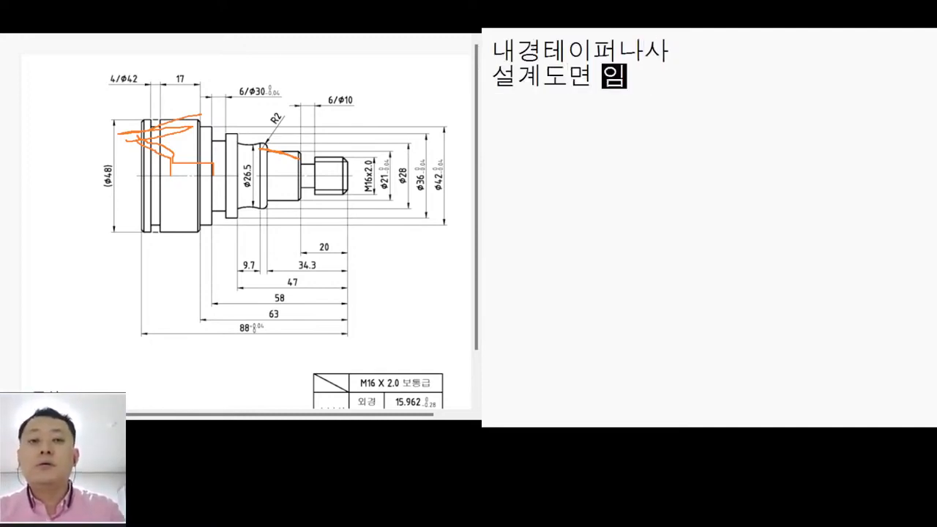
{"action": "key", "text": "BackSpace"}
{"action": "key", "text": "BackSpace"}
{"action": "type", "text": "되로"}
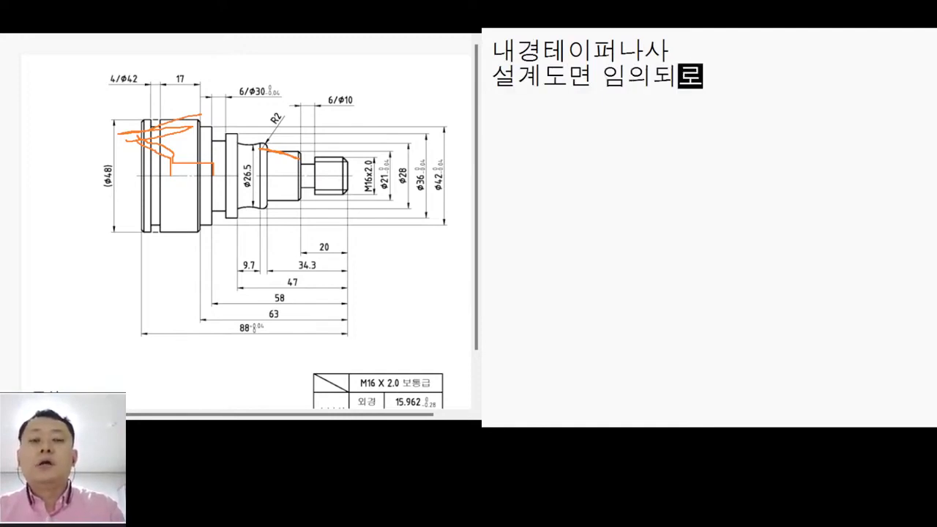
{"action": "key", "text": "Return"}
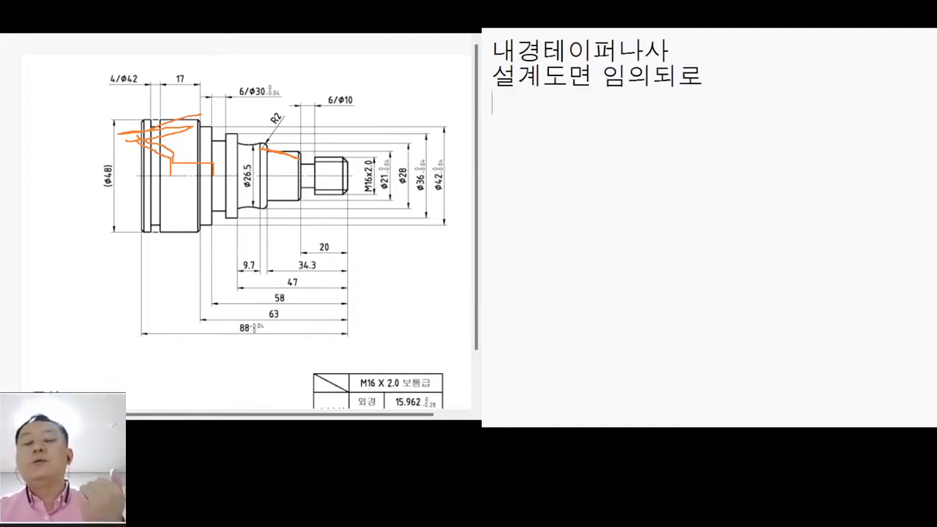